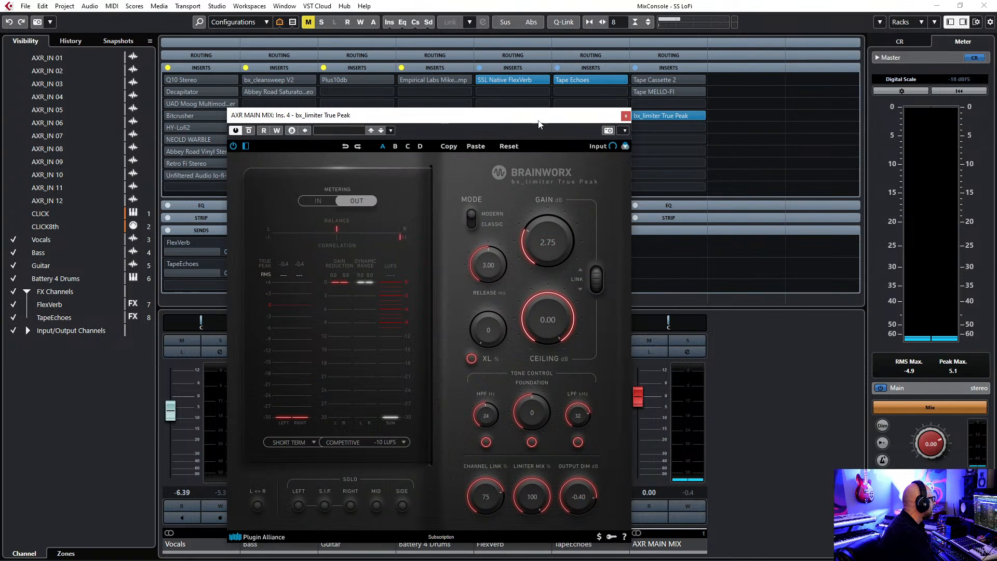
# Close the bx_limiter True Peak window and switch from the MixConsole back to the project window.
pyautogui.moveTo(538, 120); pyautogui.dragTo(522, 93)
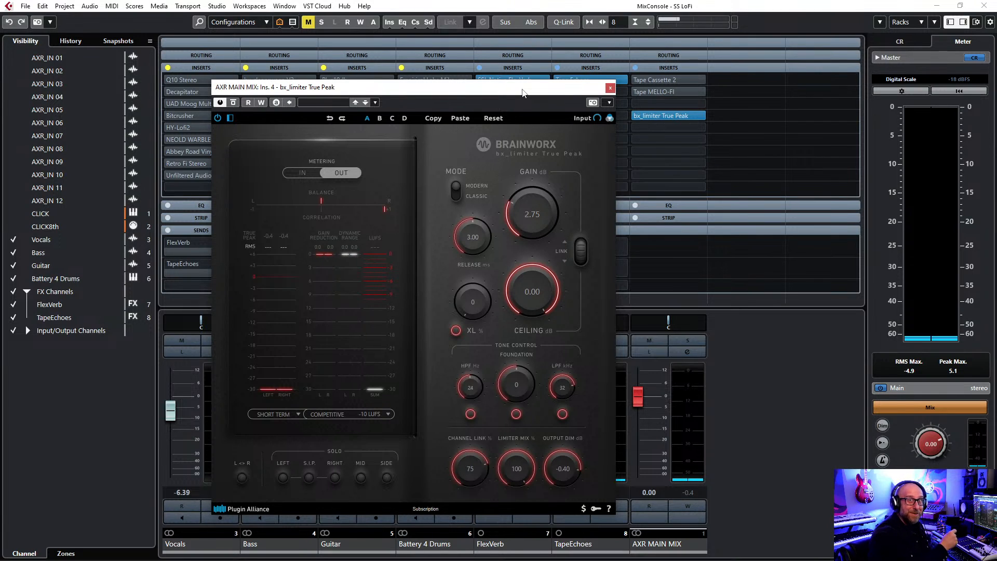
pyautogui.click(610, 88)
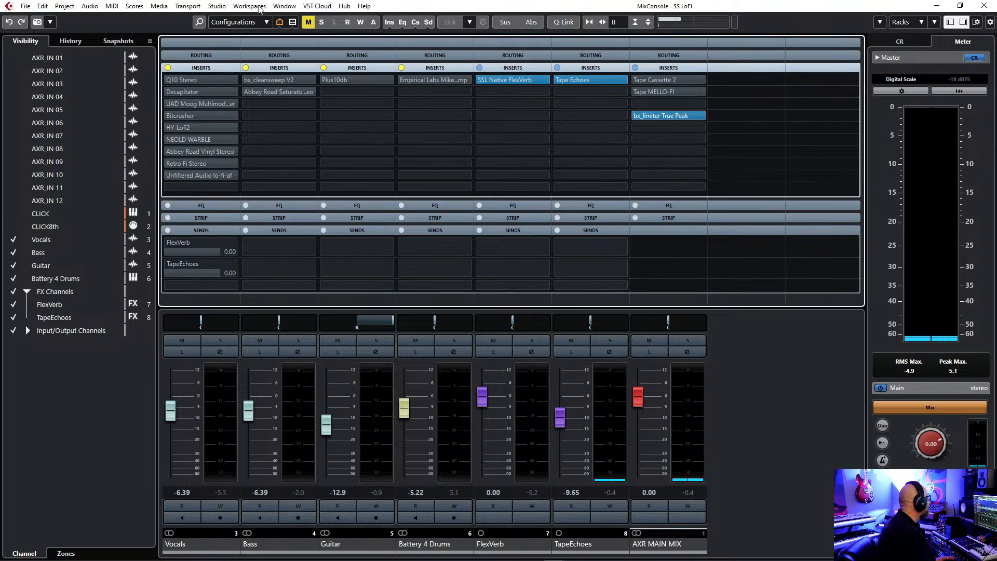
pyautogui.click(217, 6)
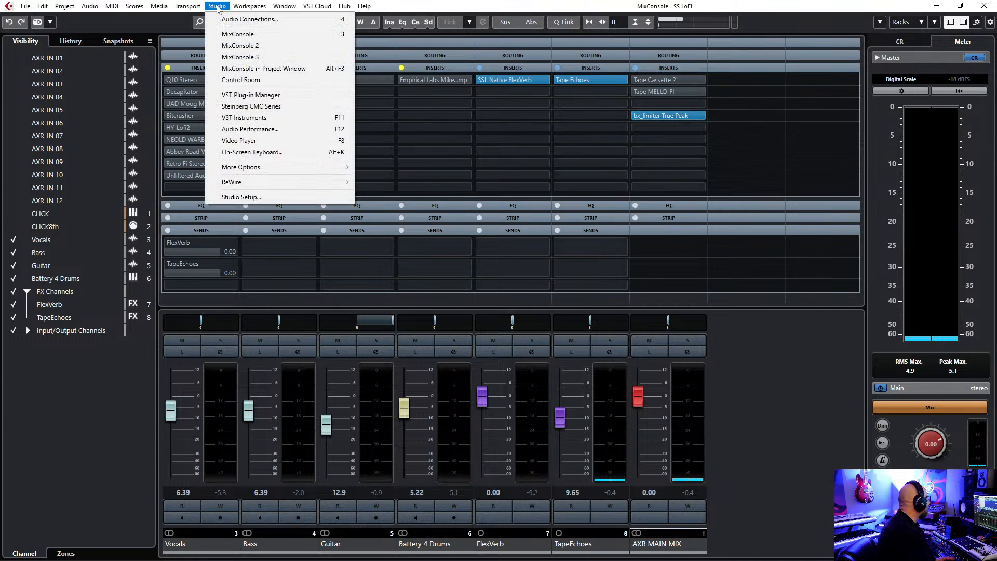
pyautogui.click(233, 34)
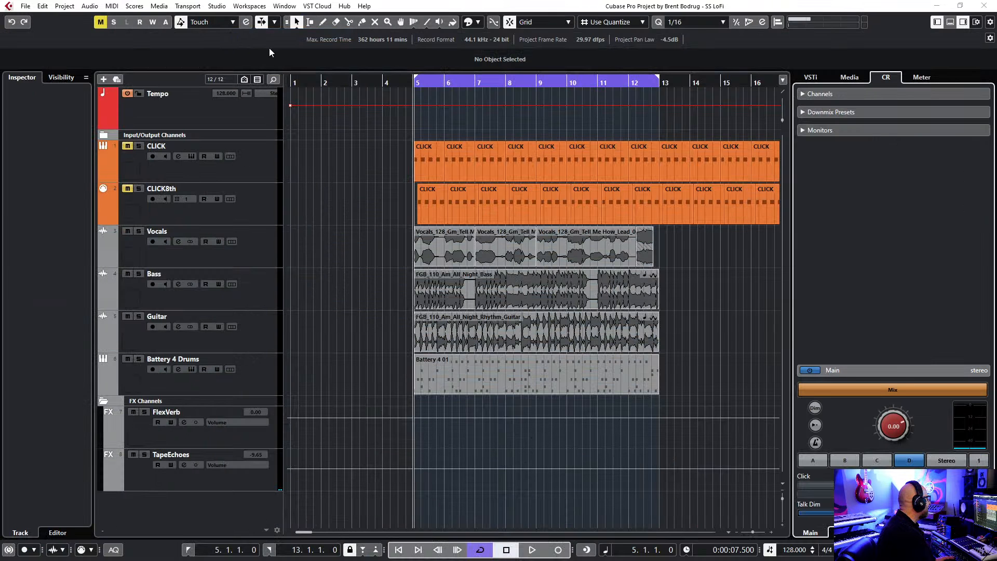
# Play the looped section from bar 5 to 13 to audition the mix, stop playback and reopen the MixConsole.
pyautogui.press('space')
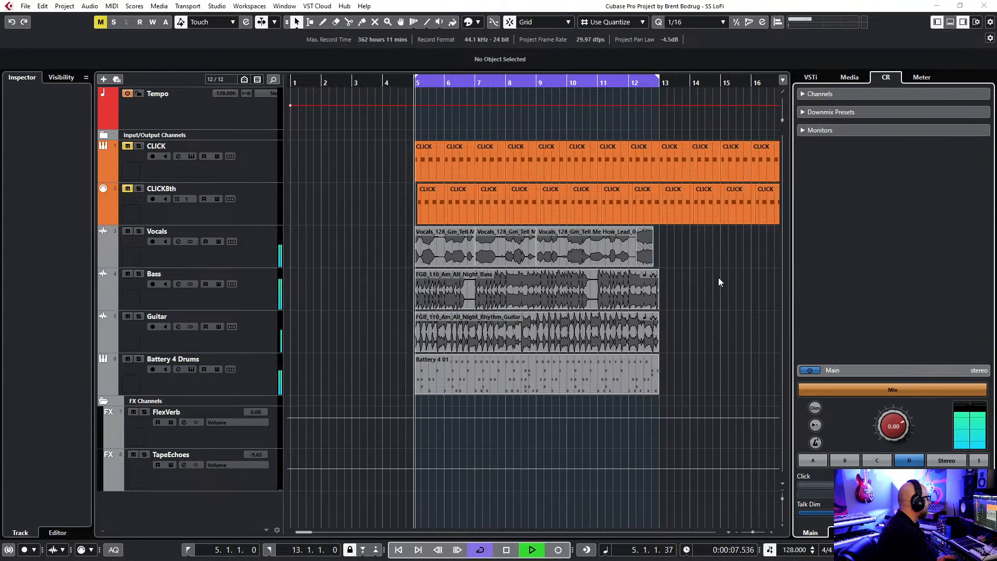
pyautogui.press('space')
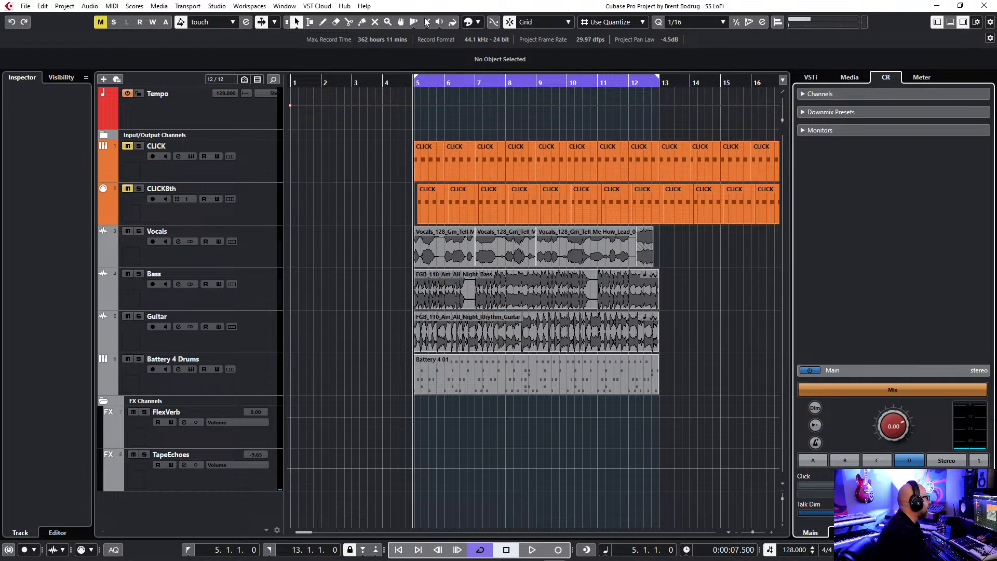
pyautogui.click(217, 6)
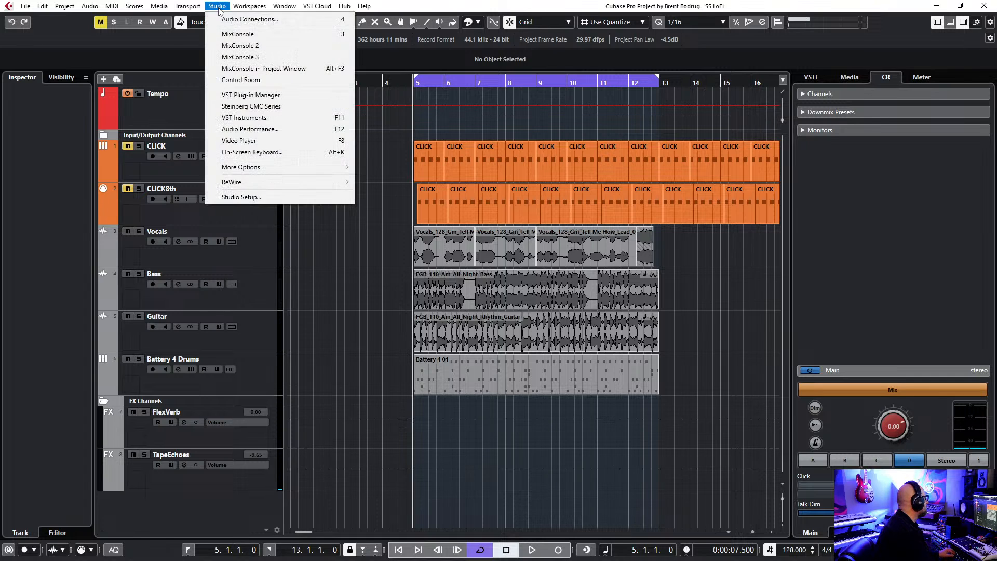
pyautogui.click(234, 35)
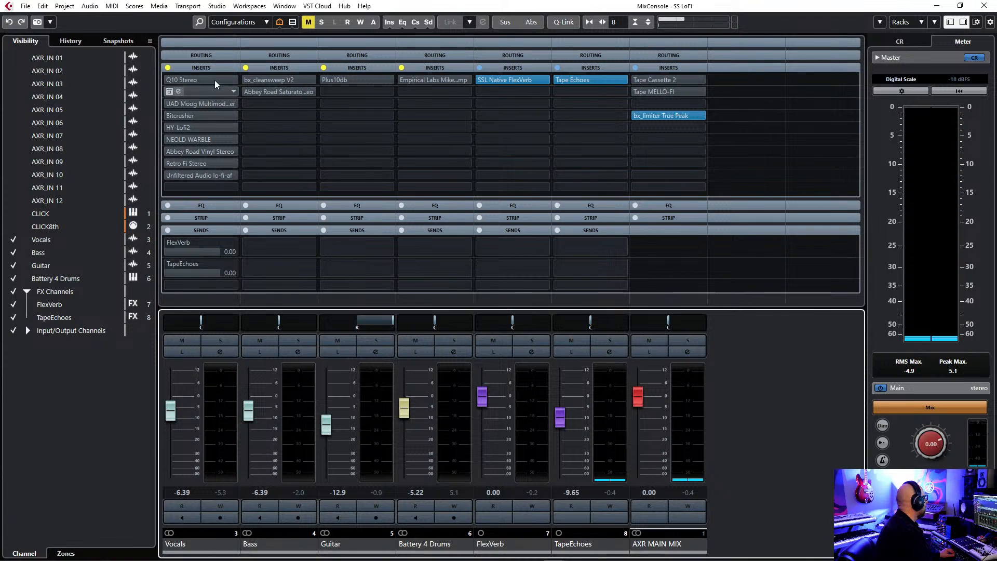
# Open the Q10 Stereo equalizer inserted on the Vocals channel and place its window centrally over the mixer.
pyautogui.click(185, 79)
pyautogui.moveTo(527, 106); pyautogui.dragTo(565, 114)
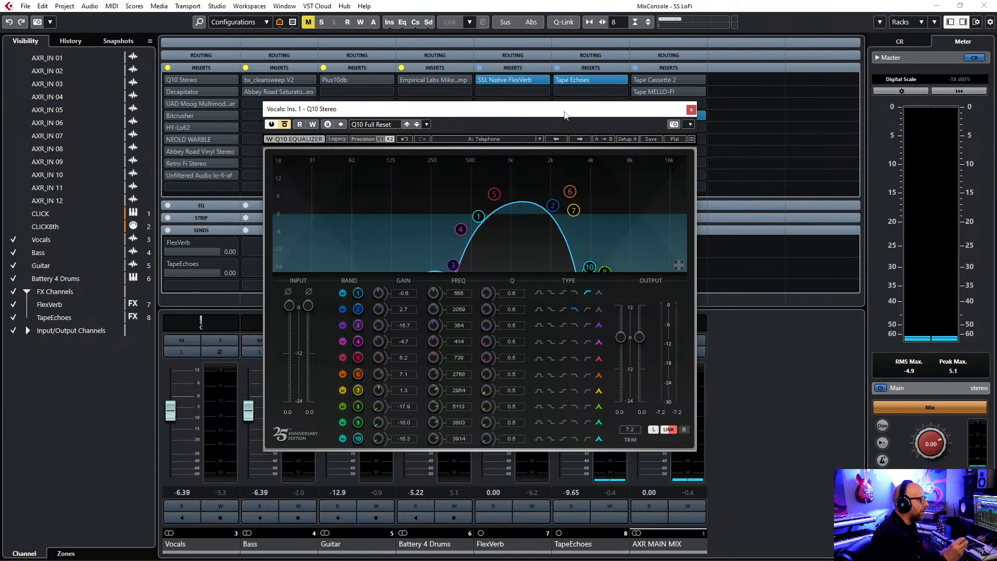
pyautogui.moveTo(561, 114); pyautogui.dragTo(559, 117)
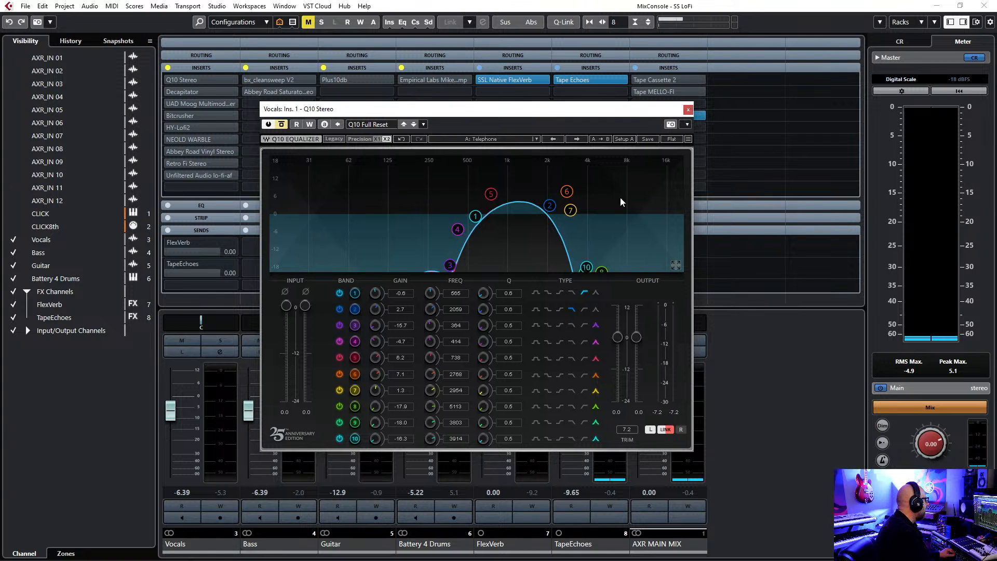
# Try the Radio factory preset in the Vocals channel's Q10 equalizer and return to the Telephone preset.
pyautogui.click(536, 140)
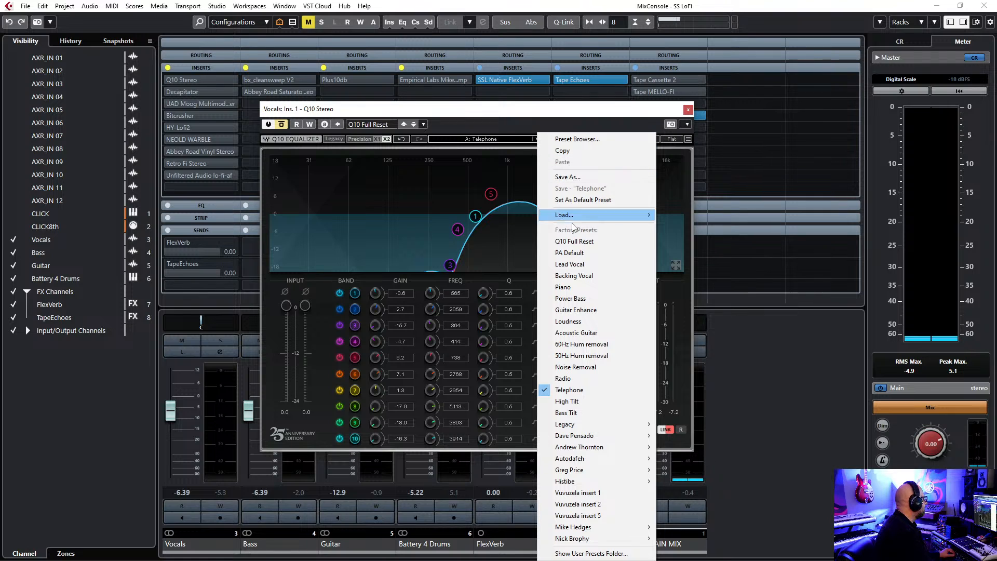
pyautogui.click(583, 379)
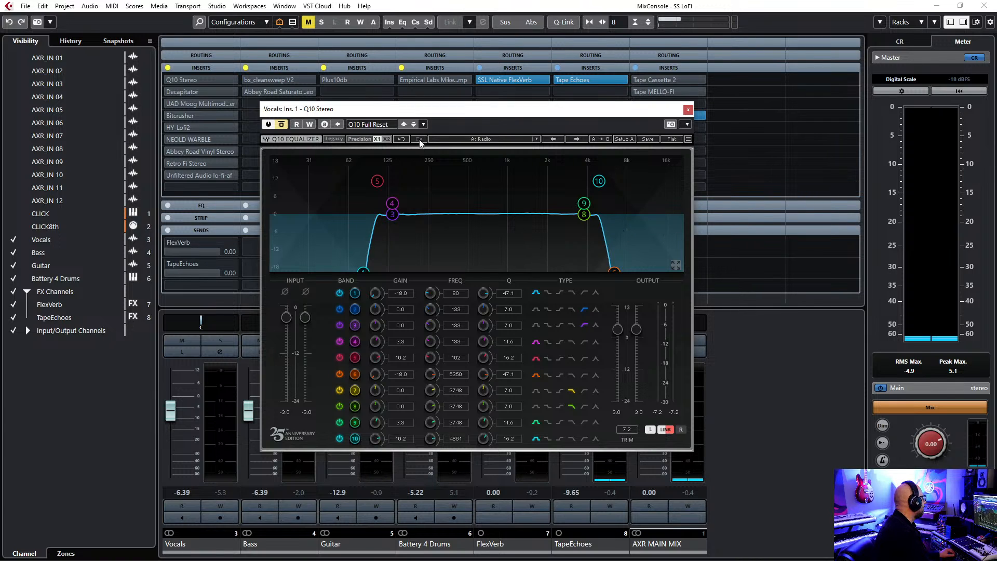
pyautogui.click(424, 125)
pyautogui.click(495, 111)
pyautogui.click(535, 139)
pyautogui.click(565, 391)
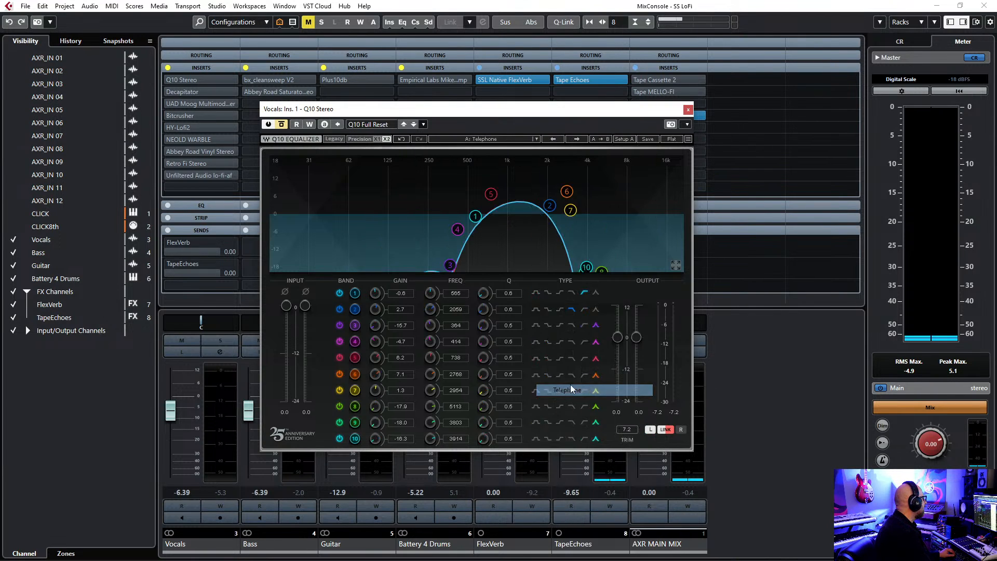
pyautogui.moveTo(457, 112)
pyautogui.mouseDown()
pyautogui.moveTo(521, 125)
pyautogui.moveTo(459, 117)
pyautogui.mouseUp()
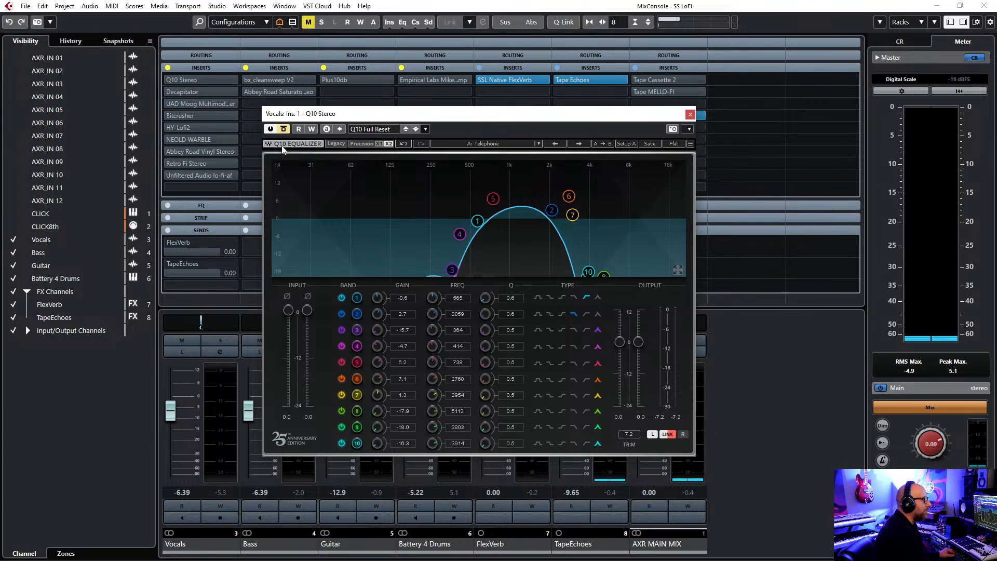
# Play the loop and toggle the bypass of Q10 Stereo to compare the vocal, leaving the equalizer active.
pyautogui.press('space')
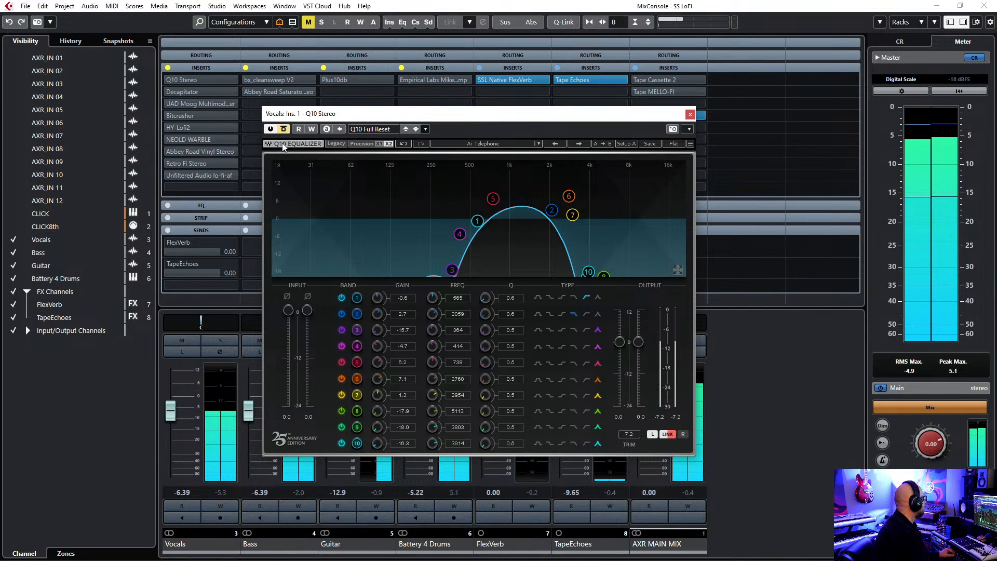
pyautogui.click(284, 129)
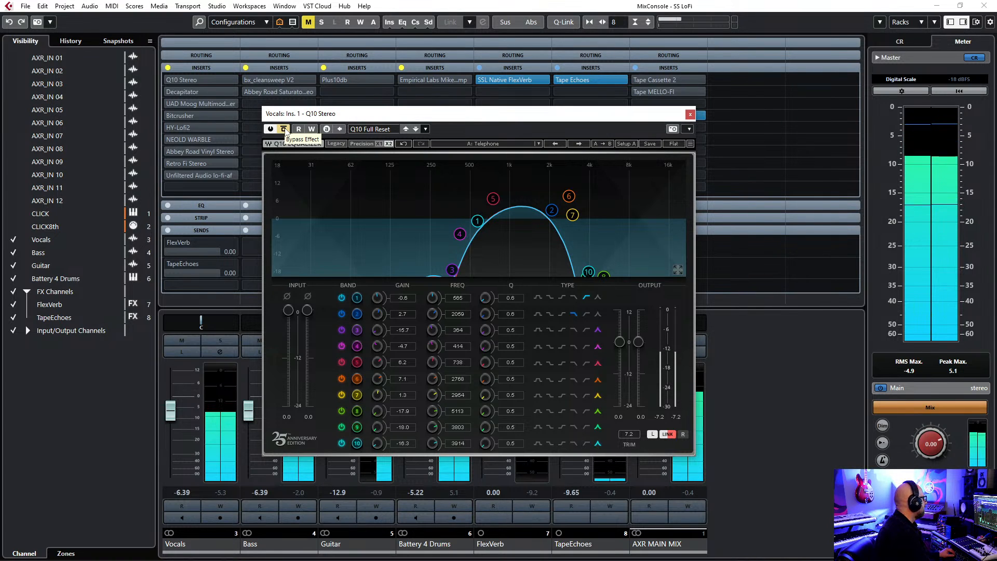
pyautogui.click(284, 130)
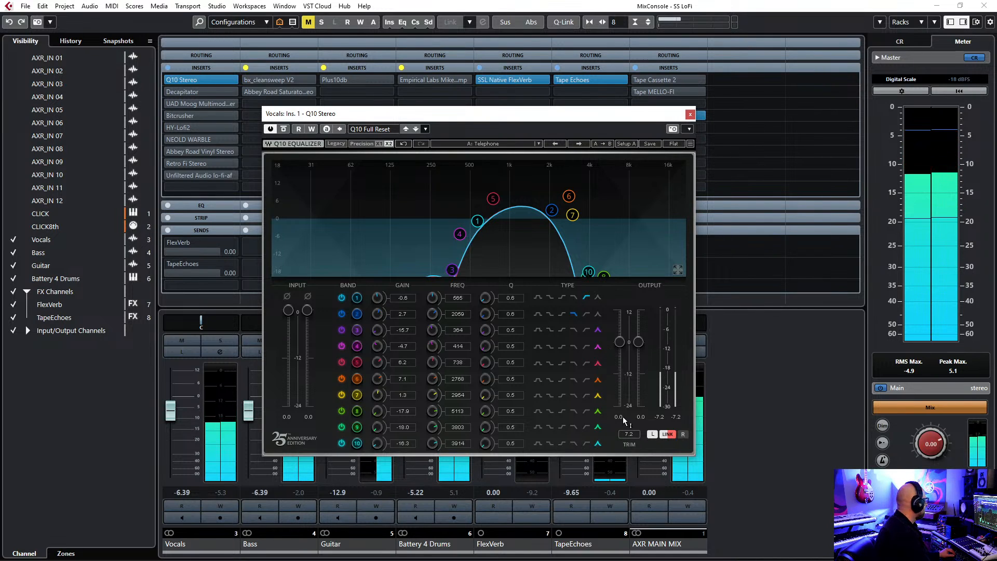
# Raise the Vocals channel fader to -1.42 and close the Q10 Stereo window.
pyautogui.moveTo(174, 418); pyautogui.dragTo(174, 409)
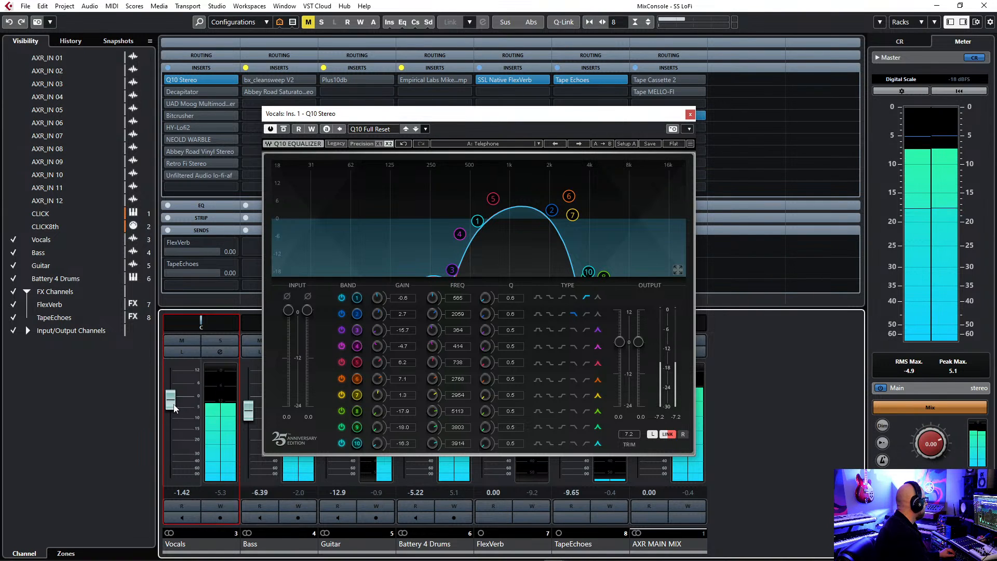
pyautogui.moveTo(639, 119); pyautogui.dragTo(633, 116)
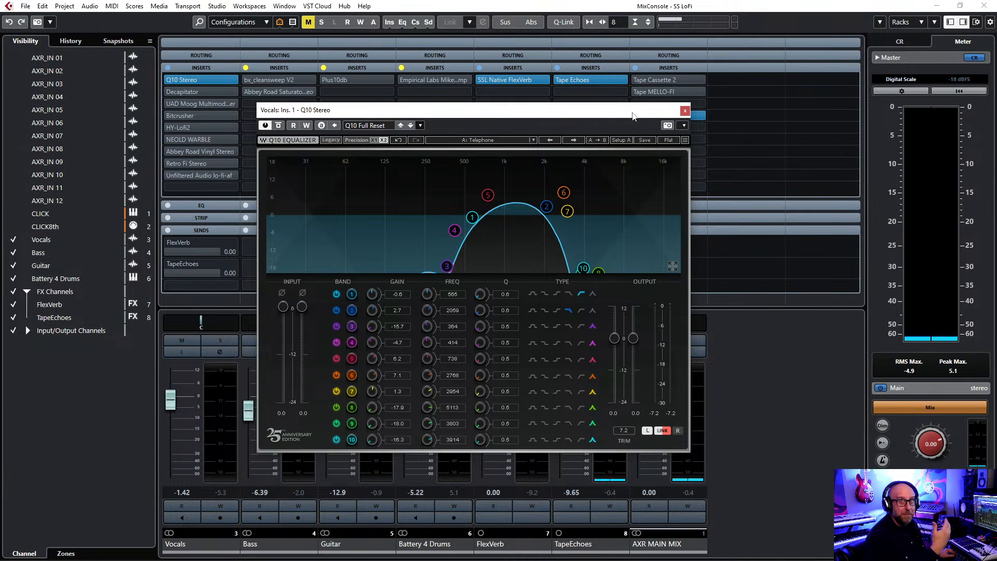
pyautogui.click(686, 111)
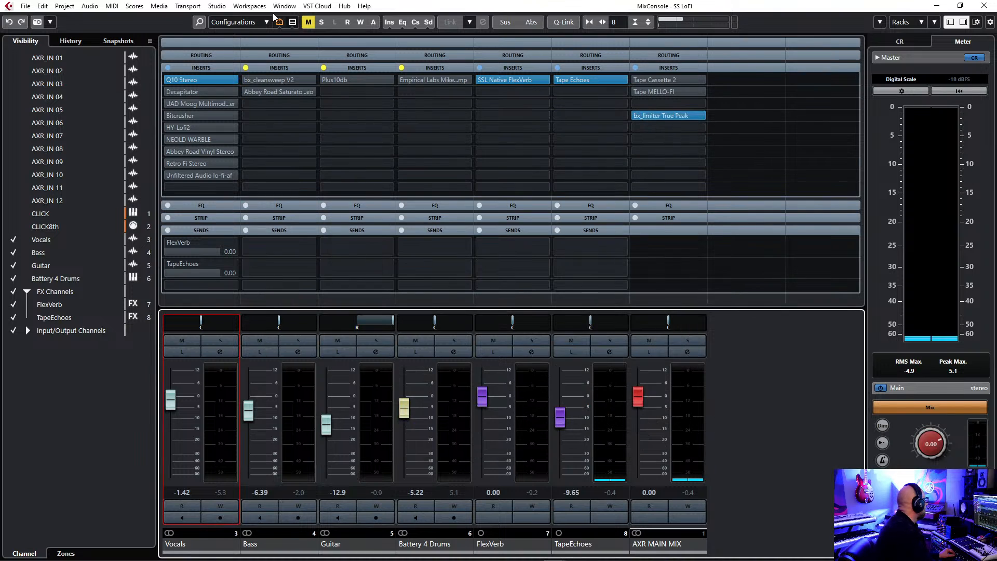
# Bypass Q10 on the Vocals channel, activate and open Decapitator, and compare it bypassed and active during playback.
pyautogui.click(170, 92)
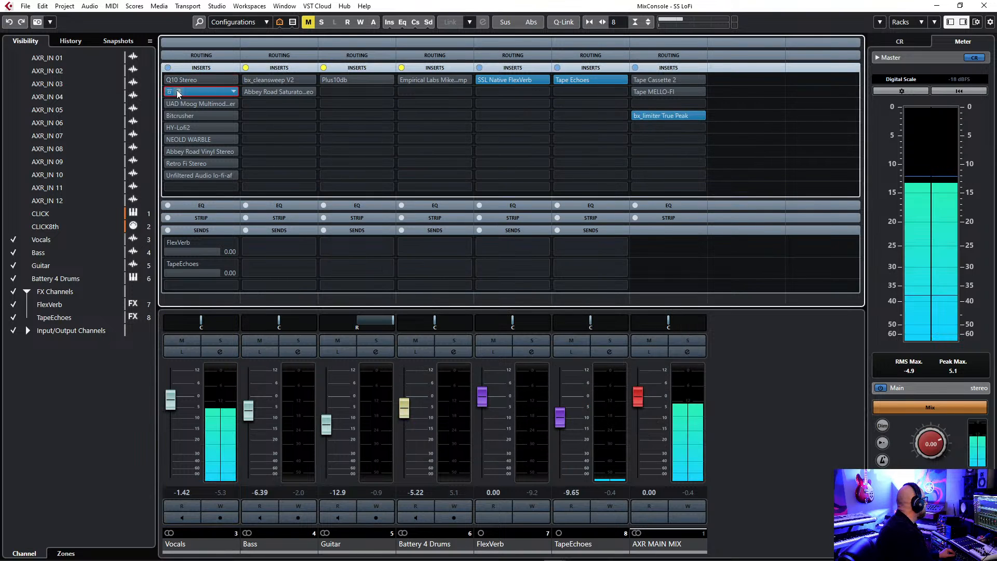
pyautogui.click(178, 91)
pyautogui.moveTo(537, 158); pyautogui.dragTo(544, 141)
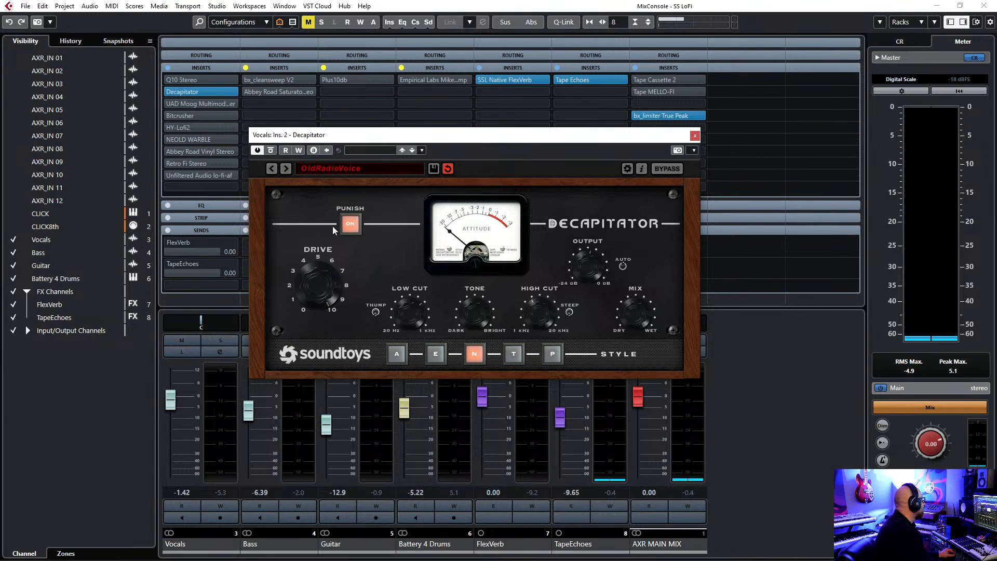
pyautogui.click(270, 150)
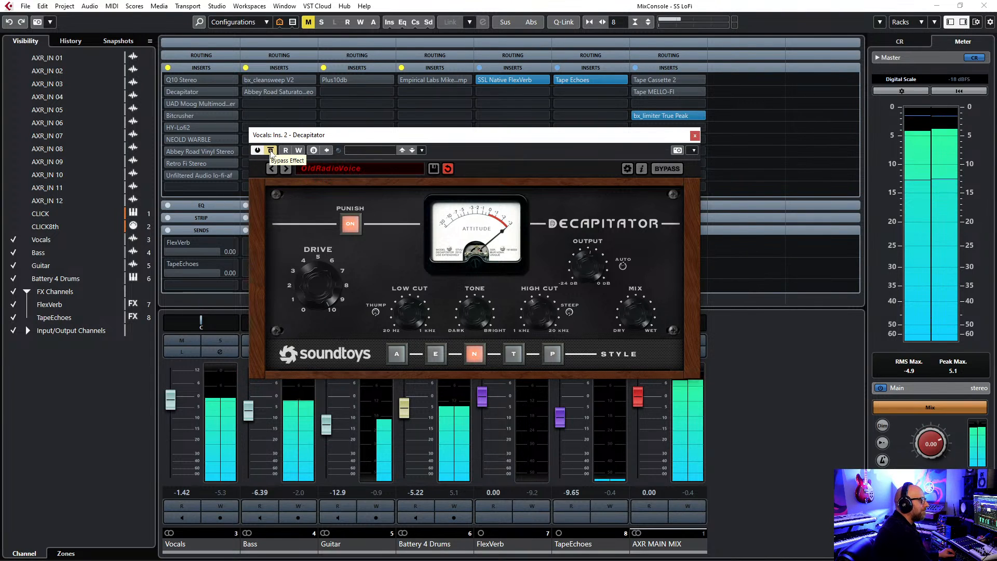
pyautogui.click(271, 150)
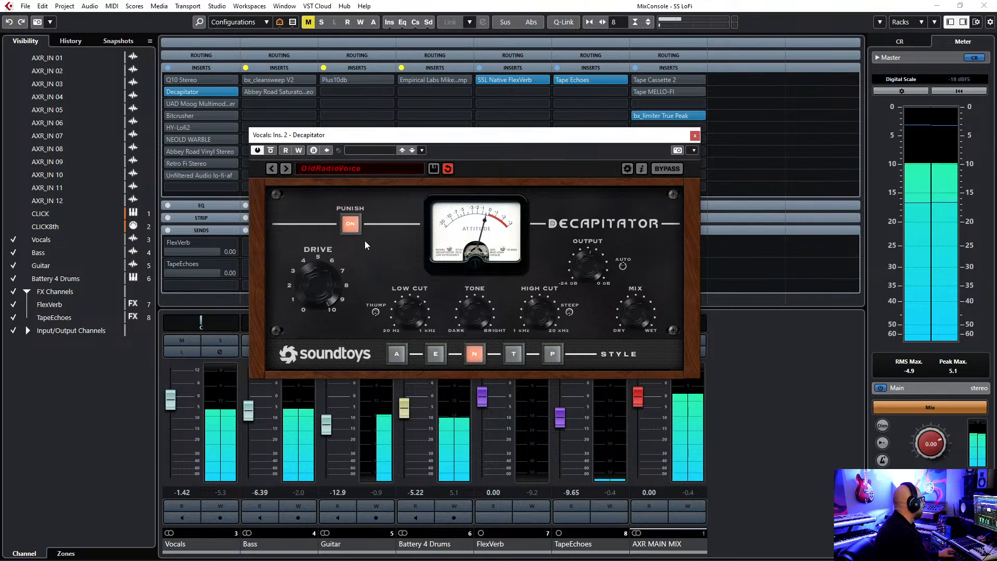
# Turn off Punish in Decapitator, adjust its Drive amount and close the plug-in window.
pyautogui.click(351, 224)
pyautogui.moveTo(319, 271); pyautogui.dragTo(323, 304)
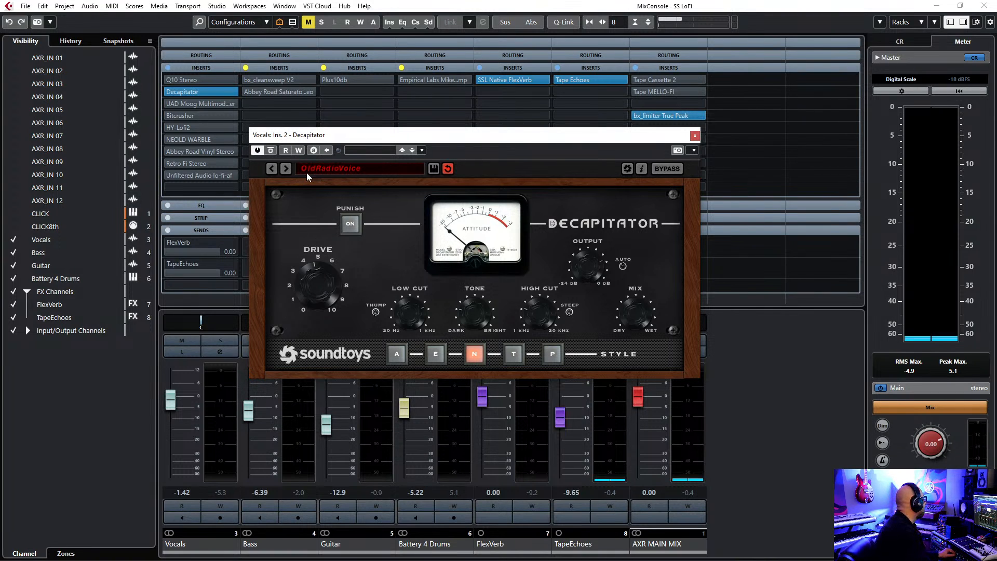
pyautogui.click(695, 136)
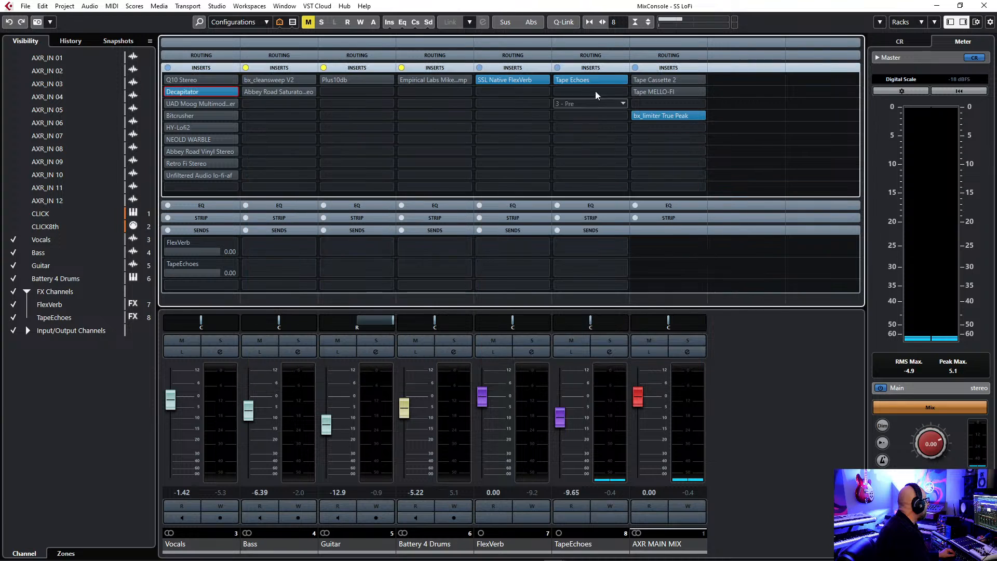
# Open the UAD Moog Multimode Filter on the Vocals channel and bypass both Decapitator and the filter.
pyautogui.click(180, 104)
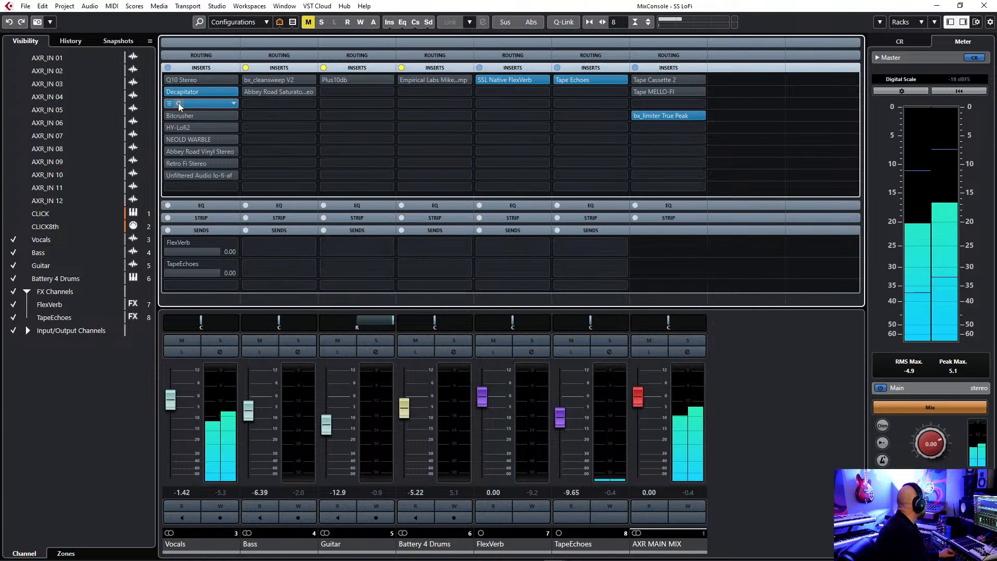
pyautogui.click(288, 214)
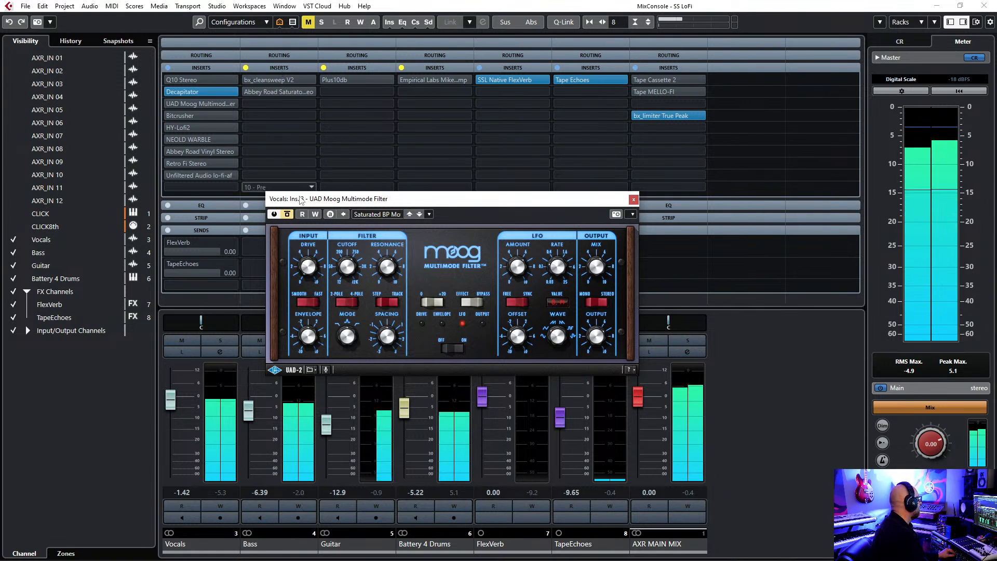
pyautogui.click(170, 91)
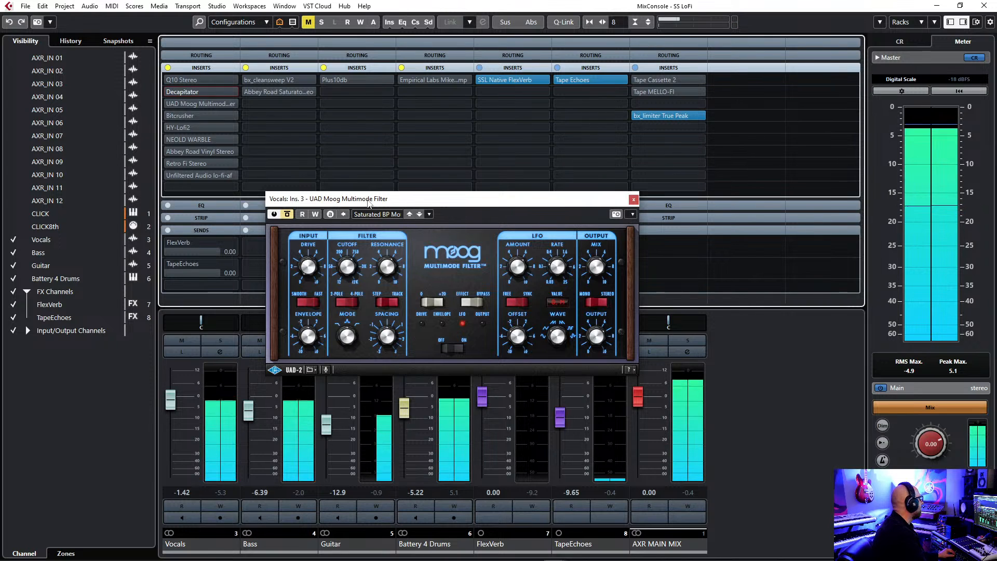
pyautogui.moveTo(383, 202); pyautogui.dragTo(375, 144)
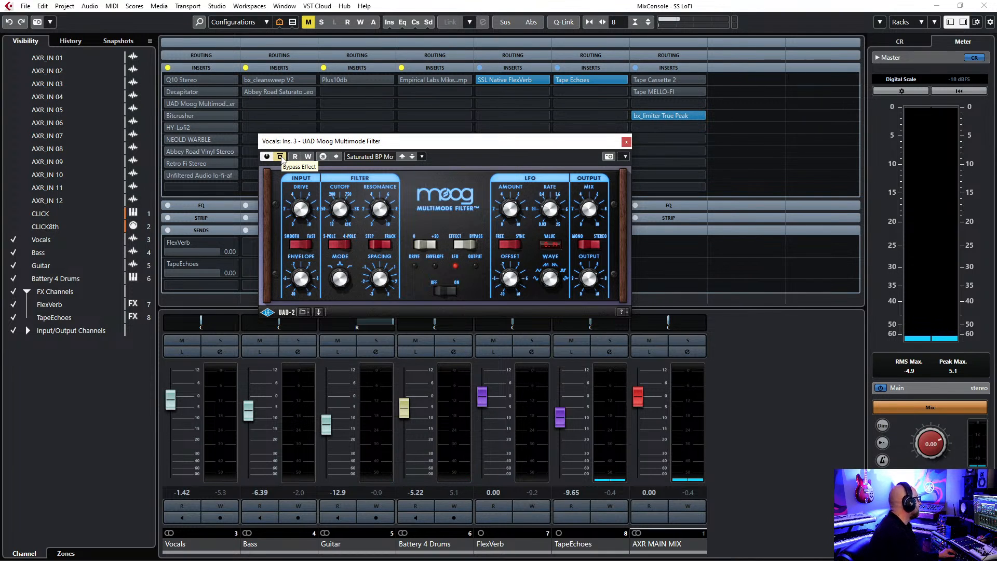
# Compare the vocal with the Moog Multimode Filter active and bypassed during playback, leave it bypassed and close its window.
pyautogui.click(280, 156)
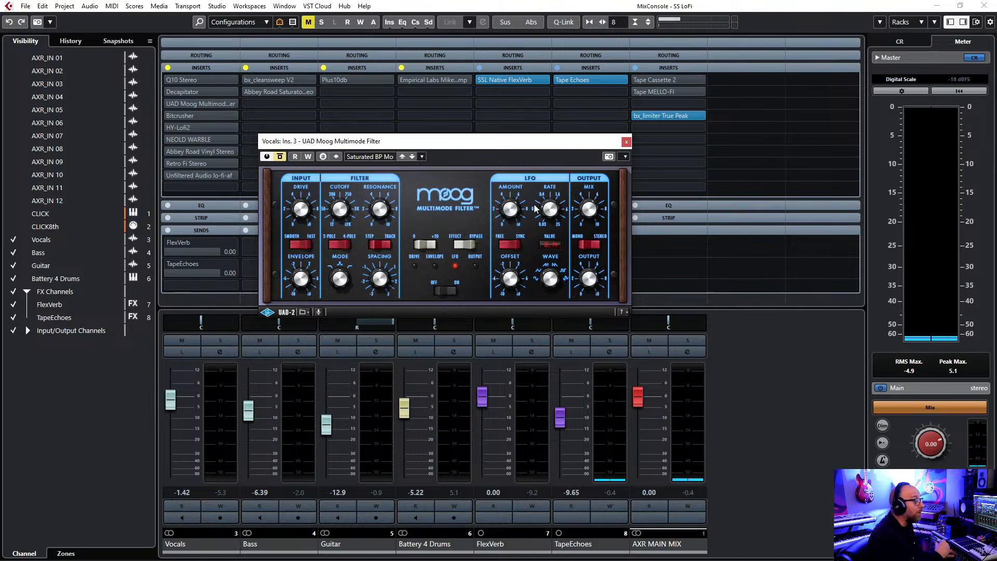
pyautogui.press('space')
pyautogui.click(280, 156)
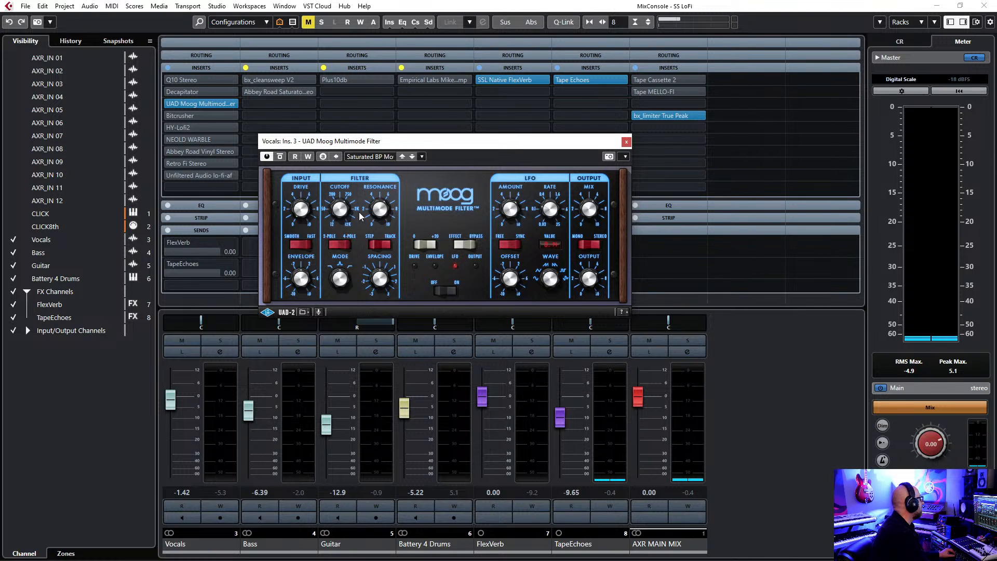
pyautogui.press('space')
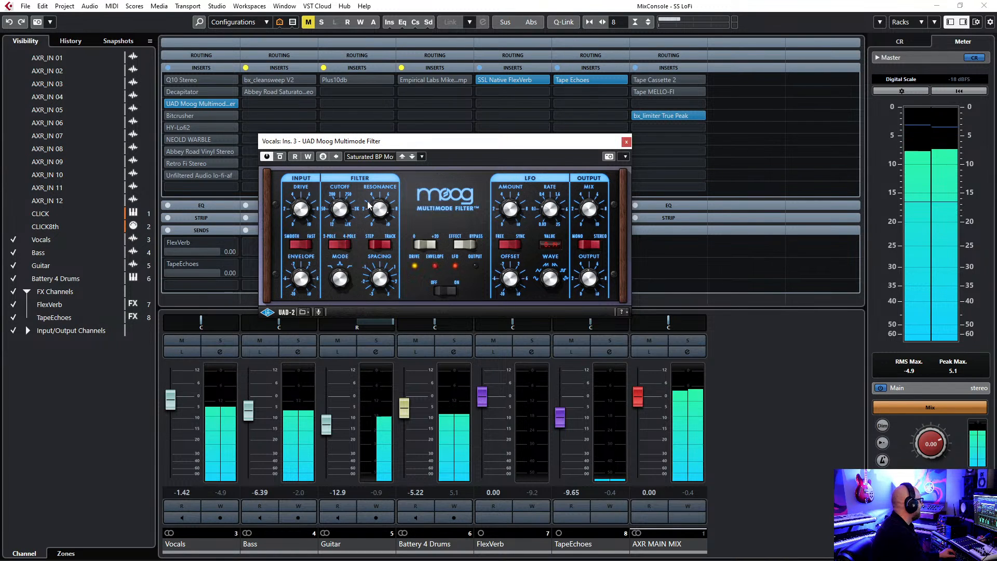
pyautogui.click(280, 157)
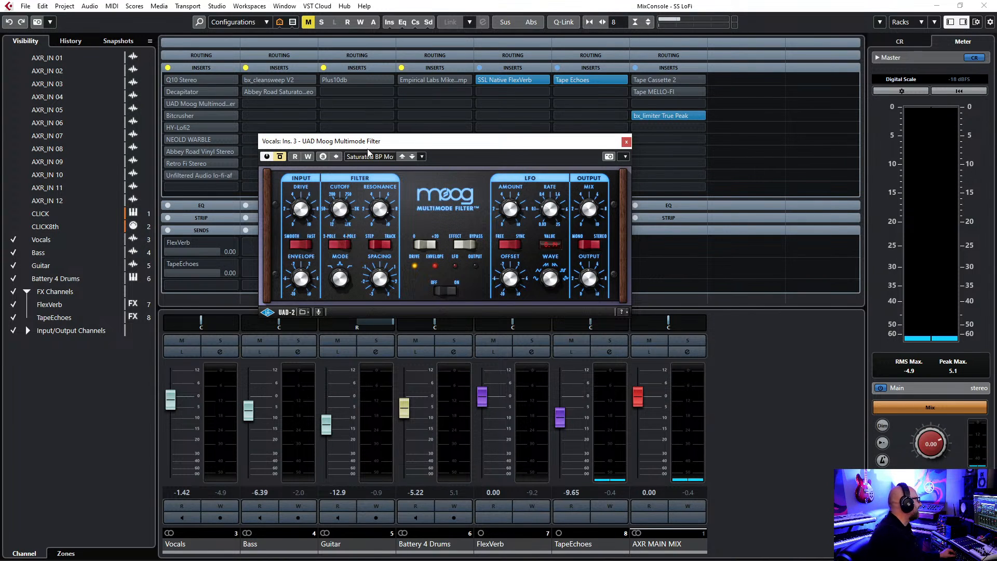
pyautogui.click(627, 141)
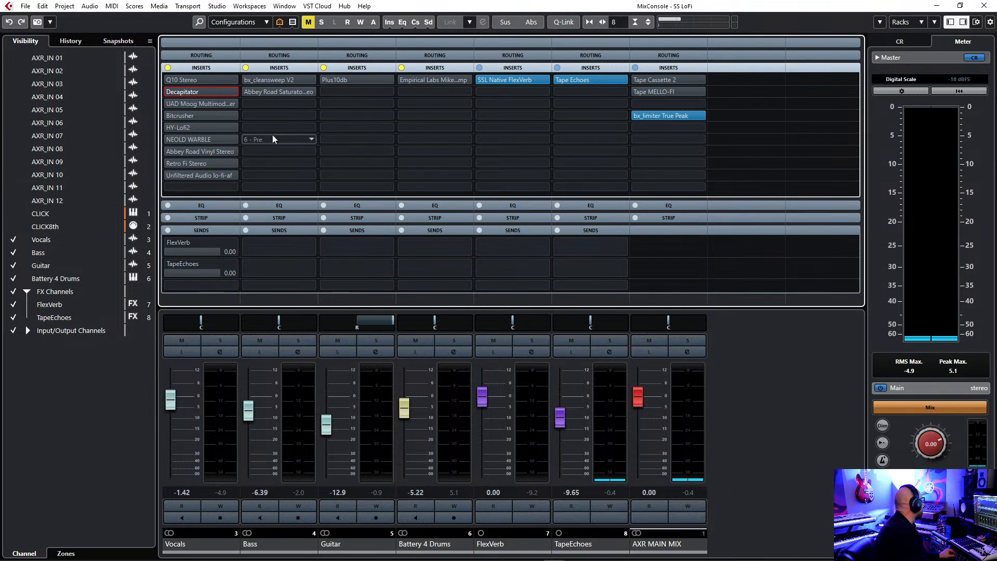
# Activate Bitcrusher on the Vocals channel with its window open and compare the vocal bypassed and active during playback.
pyautogui.click(172, 115)
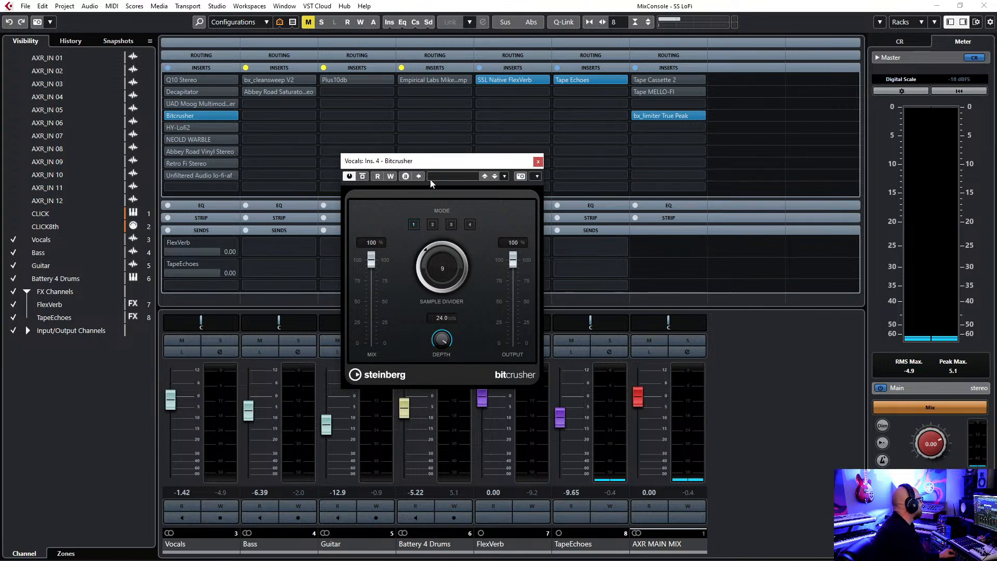
pyautogui.moveTo(444, 164); pyautogui.dragTo(459, 134)
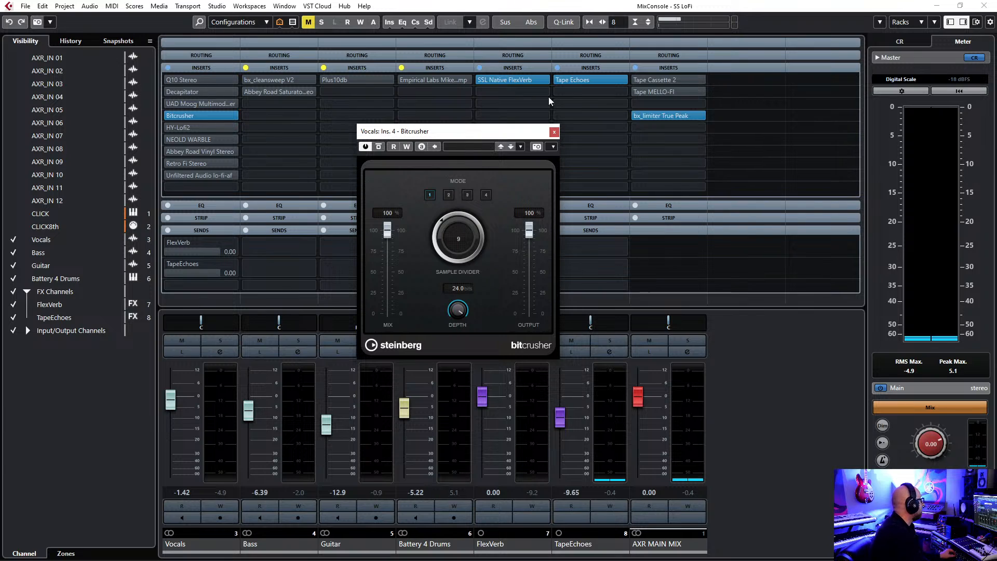
pyautogui.click(379, 147)
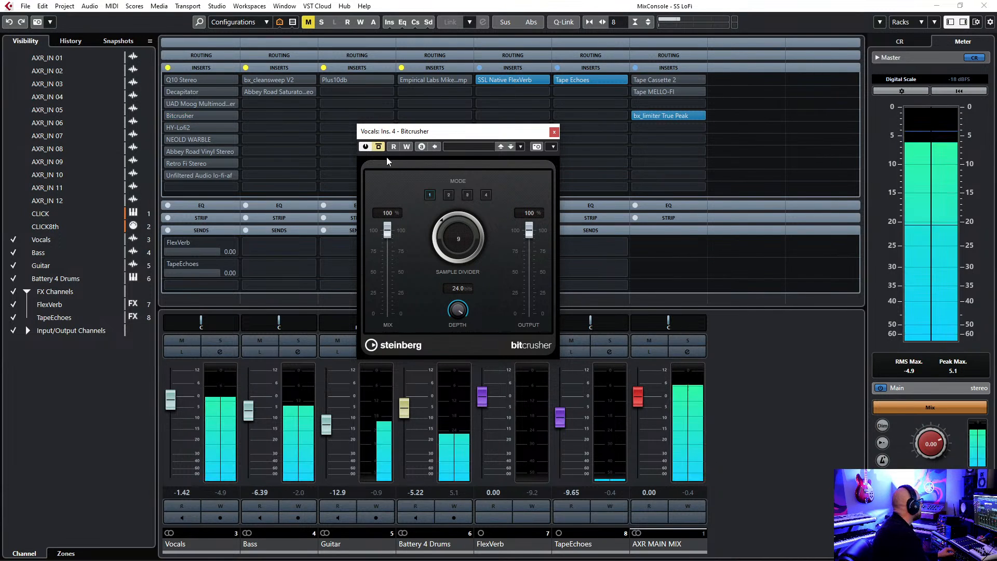
pyautogui.click(378, 147)
# Solo the Vocals channel and lower Bitcrusher's Sample Divider to 5 during playback.
pyautogui.moveTo(441, 232)
pyautogui.mouseDown()
pyautogui.moveTo(439, 224)
pyautogui.moveTo(439, 245)
pyautogui.moveTo(430, 246)
pyautogui.mouseUp()
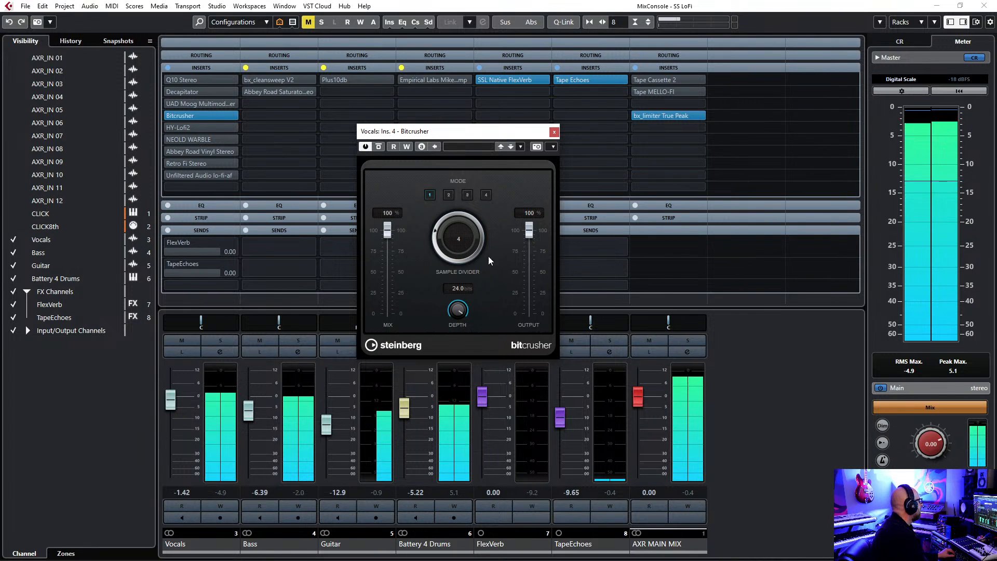
pyautogui.click(224, 344)
pyautogui.moveTo(435, 248)
pyautogui.mouseDown()
pyautogui.moveTo(441, 224)
pyautogui.moveTo(441, 247)
pyautogui.mouseUp()
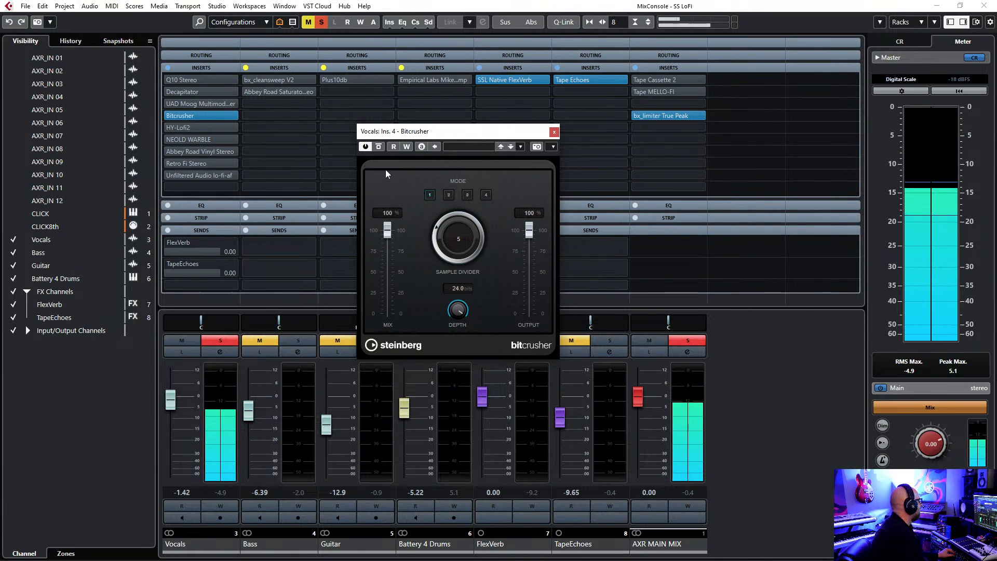
# Bypass Bitcrusher, unsolo the Vocals channel and close the plug-in window.
pyautogui.click(379, 147)
pyautogui.click(224, 339)
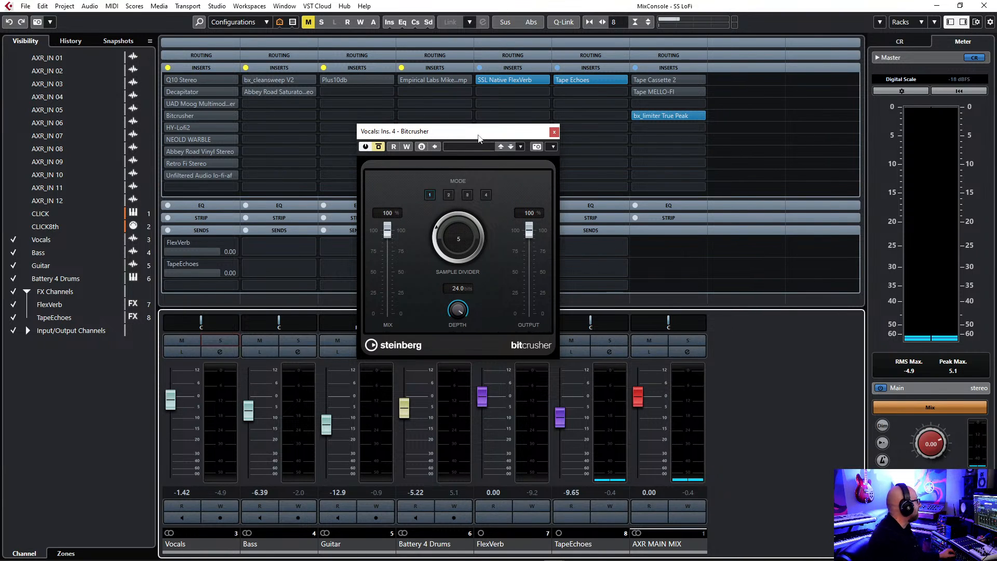
pyautogui.click(554, 132)
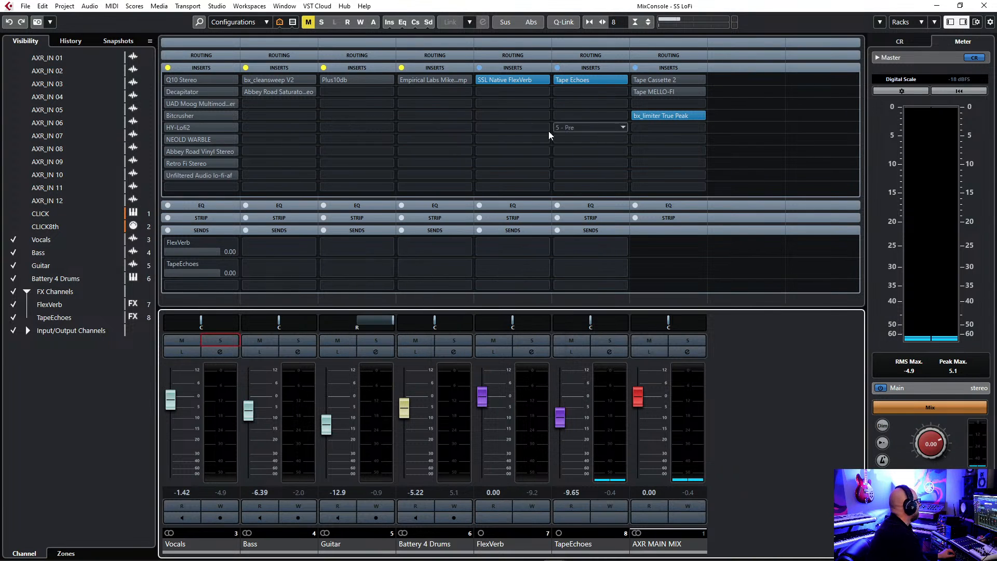
# Activate HY-Lofi2 on the Vocals channel and open its window clear of the insert list.
pyautogui.click(169, 128)
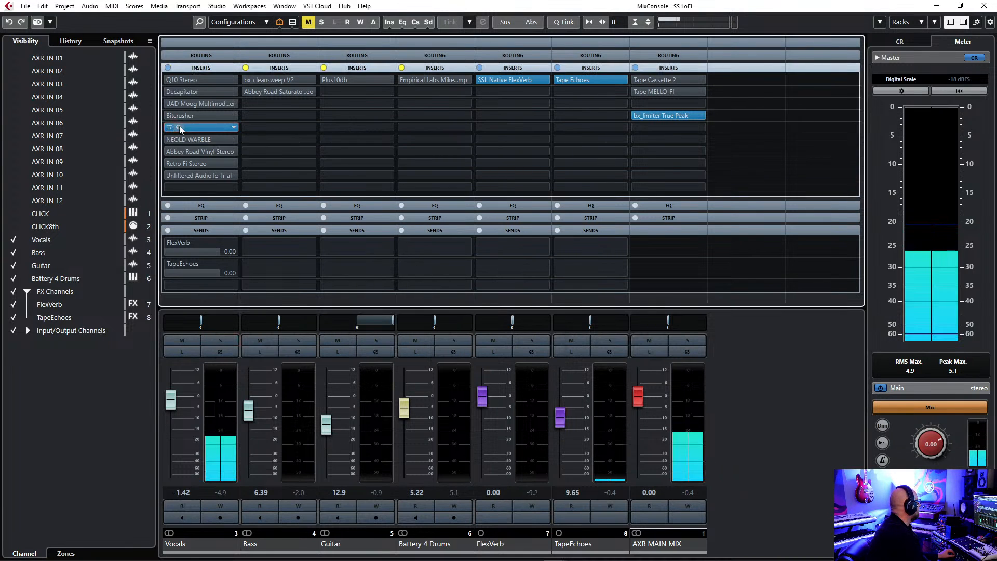
pyautogui.click(179, 129)
pyautogui.moveTo(460, 222); pyautogui.dragTo(445, 147)
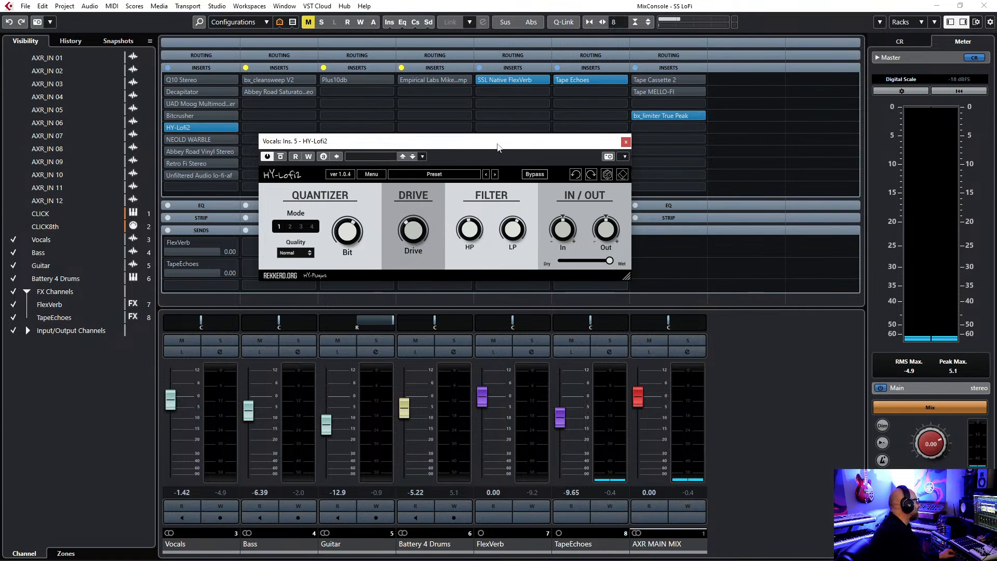
pyautogui.moveTo(497, 147); pyautogui.dragTo(491, 136)
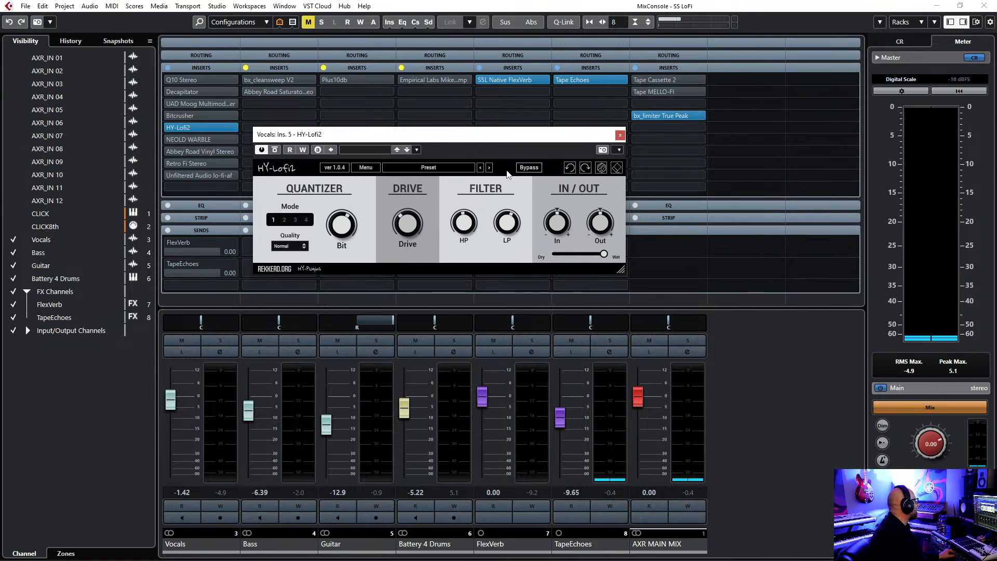
# Compare the vocal with HY-Lofi2 bypassed and active during playback, close its window and bypass the insert.
pyautogui.click(276, 150)
pyautogui.press('space')
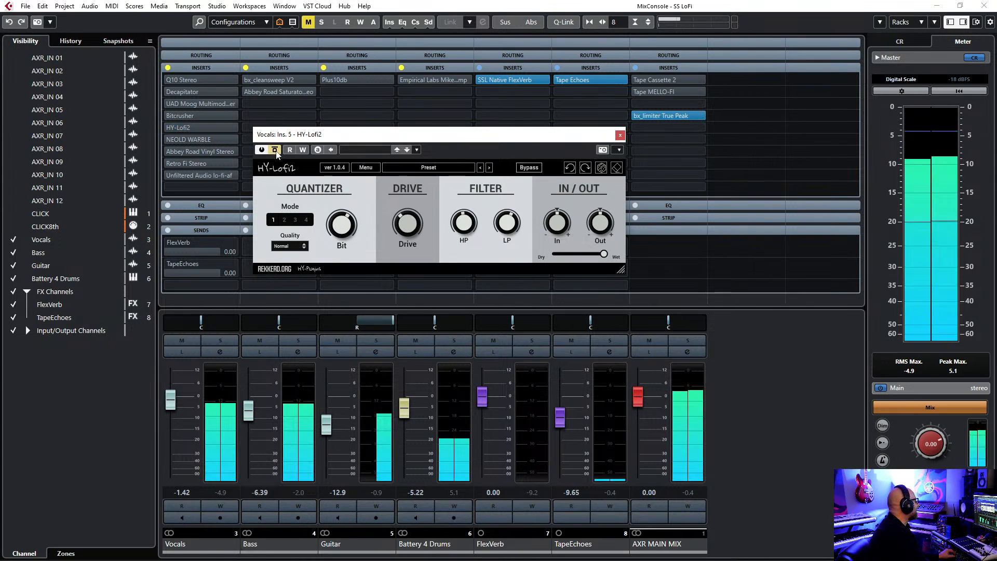
pyautogui.click(276, 150)
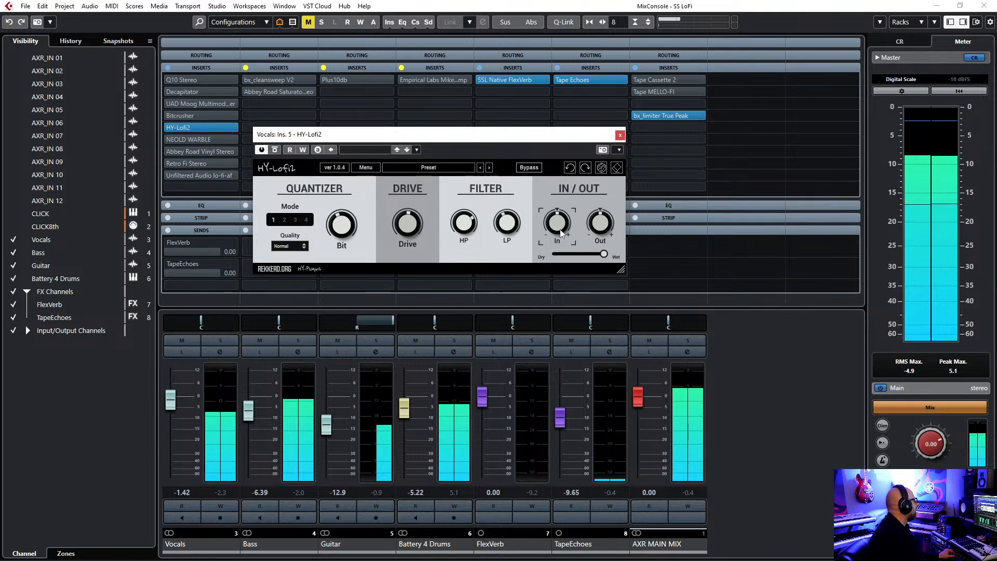
pyautogui.click(276, 150)
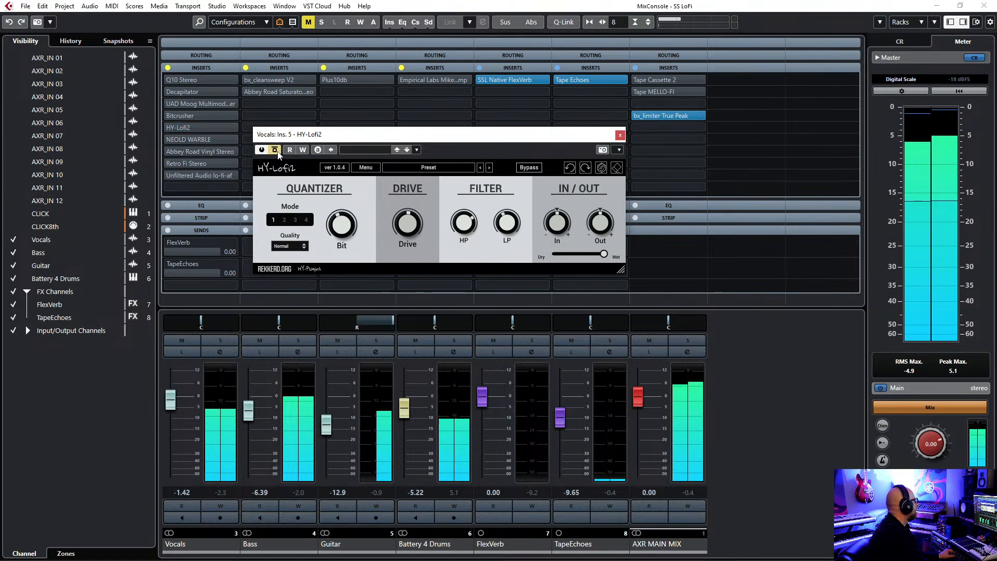
pyautogui.click(276, 150)
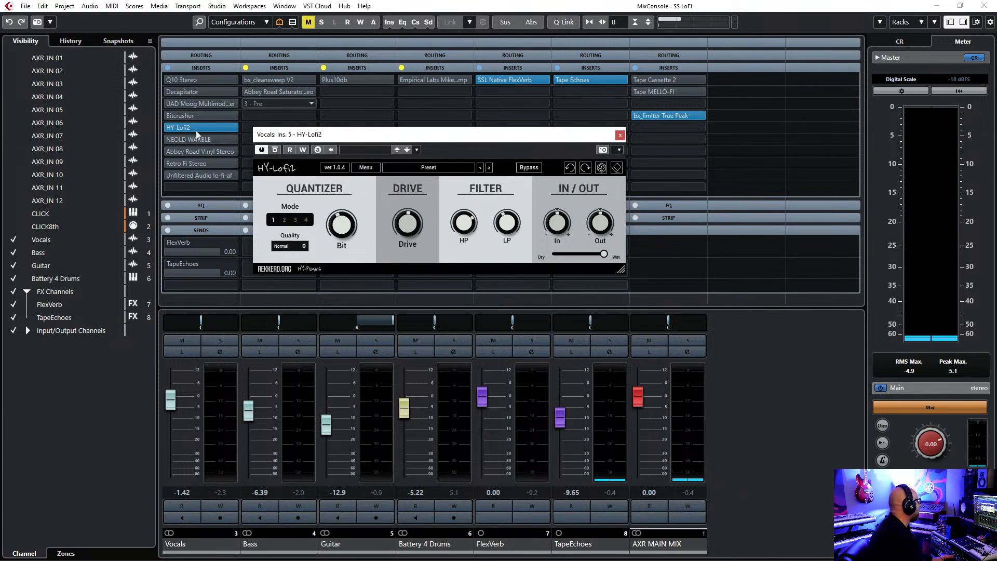
pyautogui.click(620, 135)
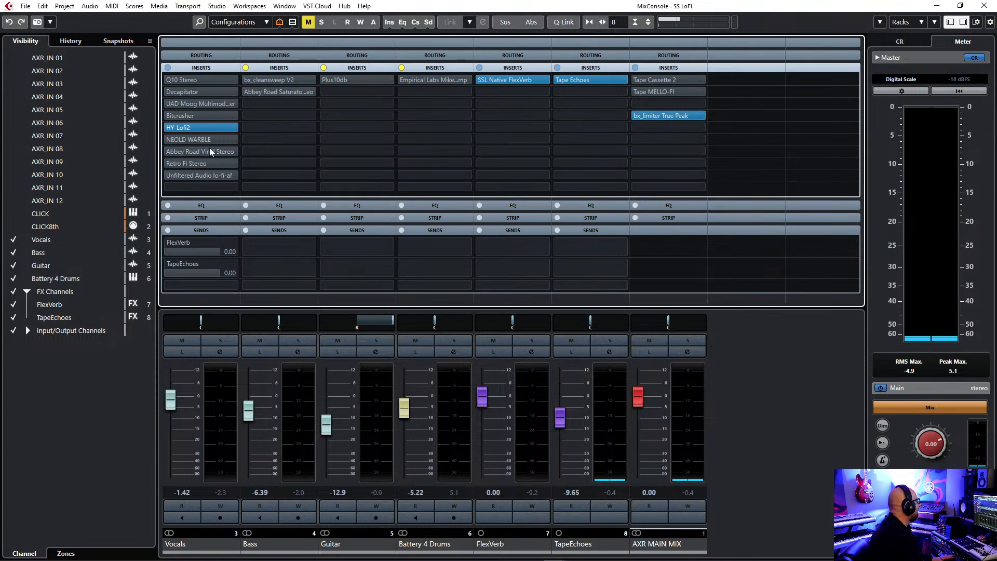
pyautogui.click(169, 128)
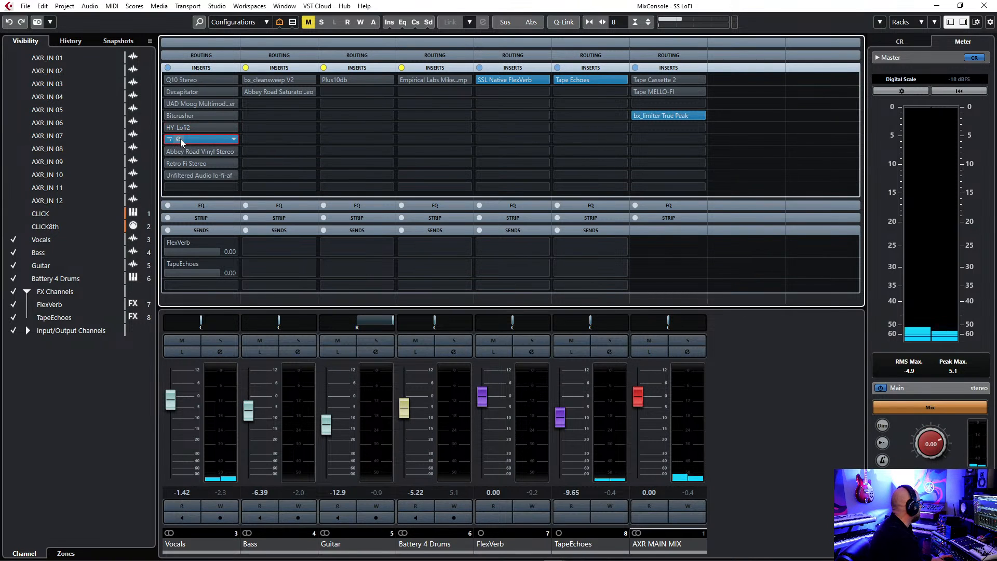
# Open NEOLD WARBLE on the Vocals channel, adjust its Age and compare the vocal bypassed and active during playback.
pyautogui.click(179, 138)
pyautogui.moveTo(468, 104); pyautogui.dragTo(449, 115)
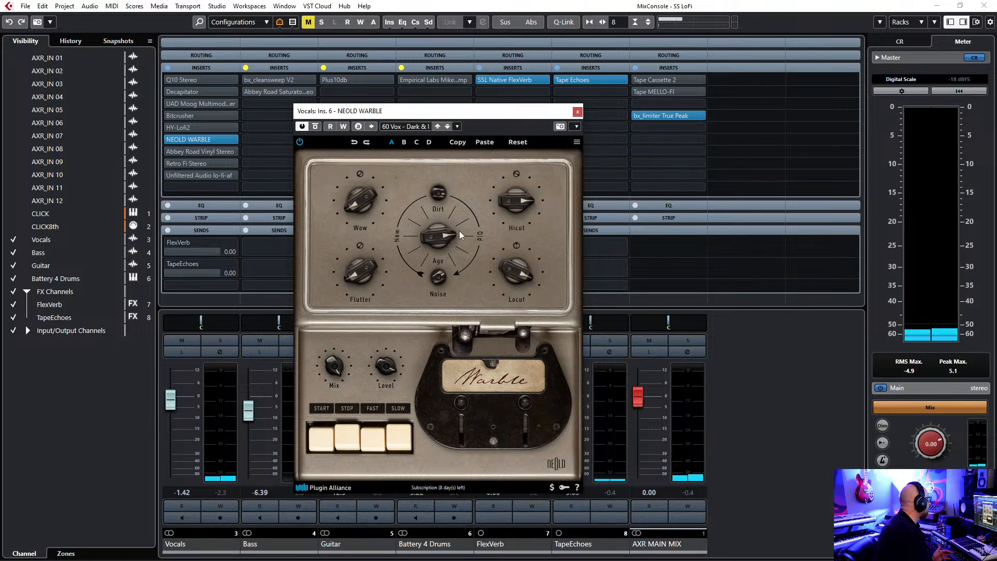
pyautogui.moveTo(432, 236); pyautogui.dragTo(455, 254)
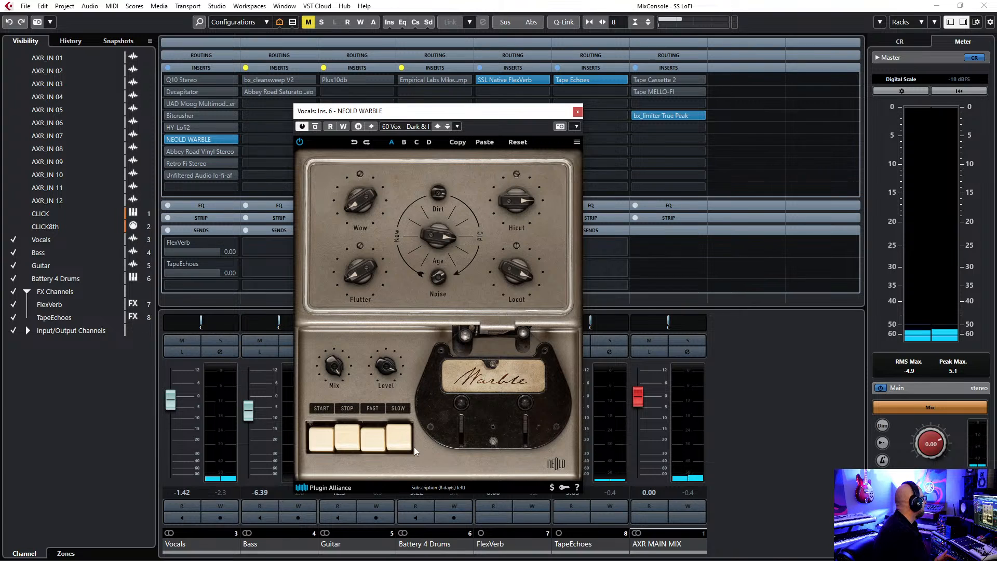
pyautogui.click(315, 126)
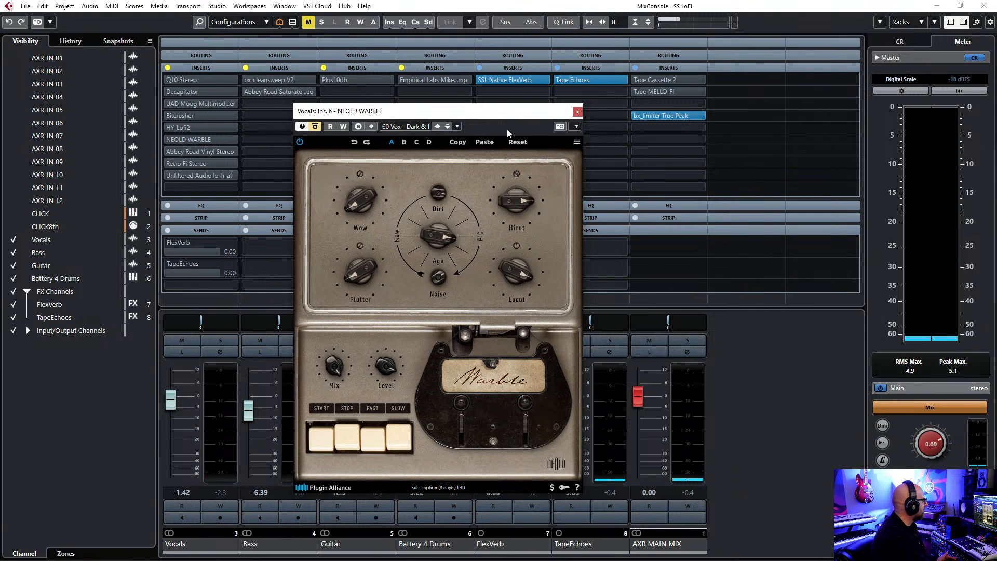
pyautogui.click(315, 126)
# Lower the Vocals fader to -9.35 and try NEOLD WARBLE's Age at 0.0 % and at a moderate amount.
pyautogui.moveTo(431, 236); pyautogui.dragTo(473, 362)
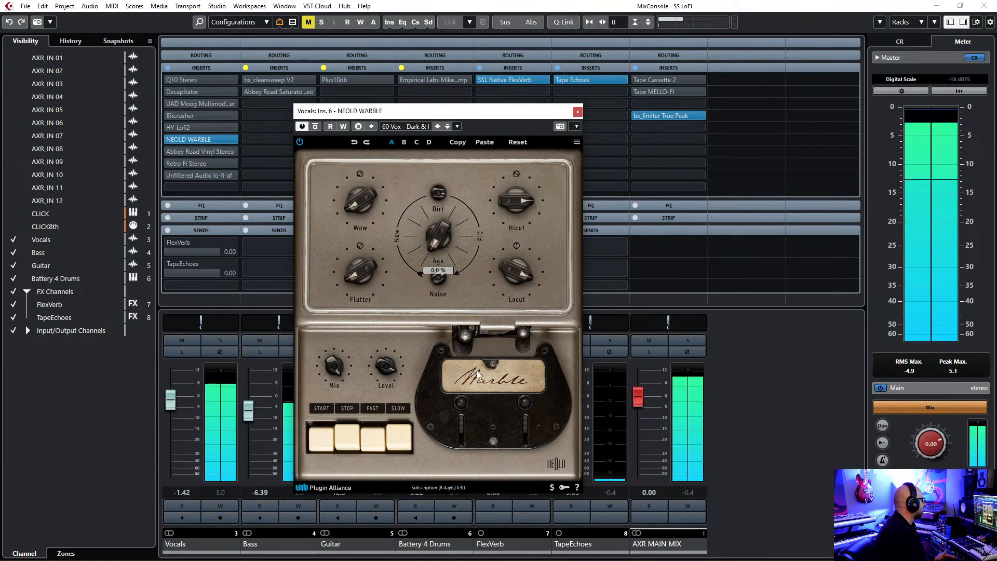
pyautogui.moveTo(171, 405); pyautogui.dragTo(170, 422)
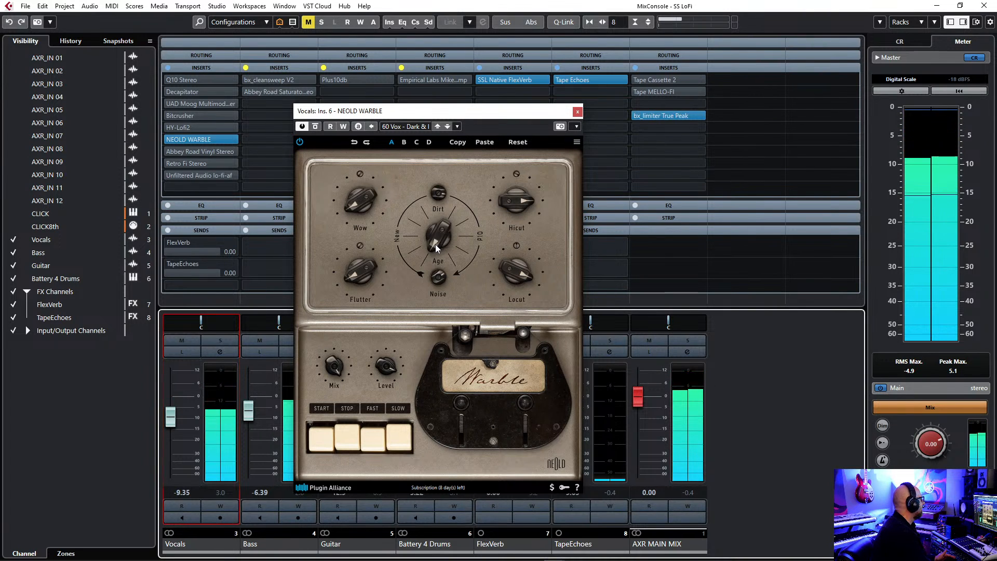
pyautogui.moveTo(435, 243)
pyautogui.mouseDown()
pyautogui.moveTo(437, 129)
pyautogui.moveTo(435, 208)
pyautogui.moveTo(448, 254)
pyautogui.mouseUp()
pyautogui.moveTo(440, 304)
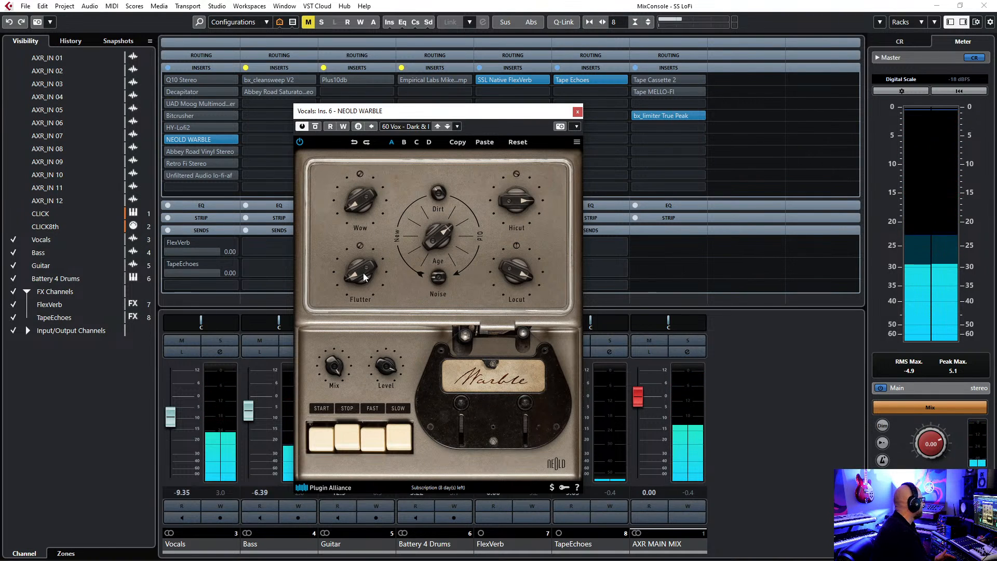
# Increase the Flutter and Wow in NEOLD WARBLE and adjust its Hicut and Locut filters.
pyautogui.moveTo(365, 277); pyautogui.dragTo(370, 107)
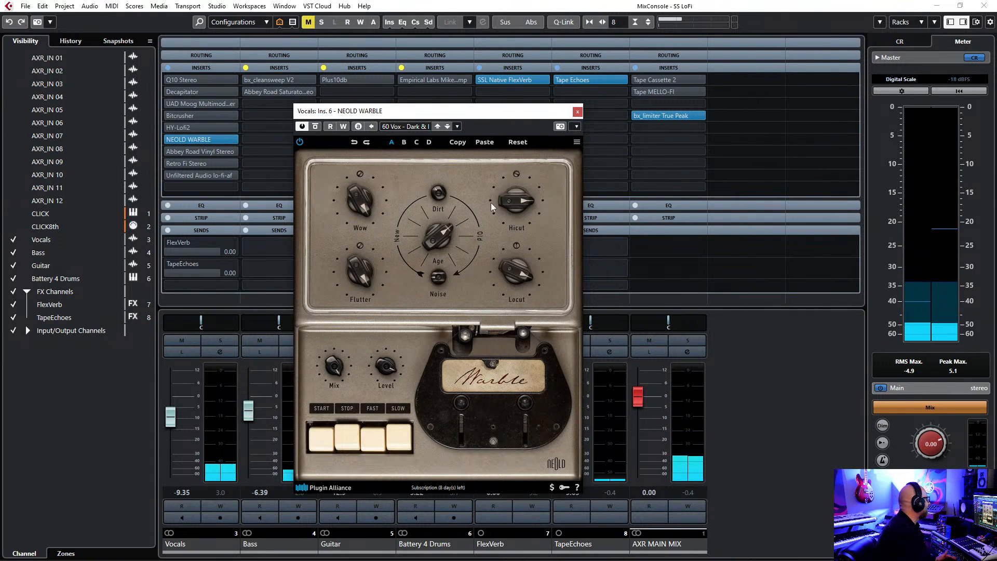
pyautogui.moveTo(512, 203)
pyautogui.moveTo(510, 213); pyautogui.dragTo(528, 236)
pyautogui.moveTo(507, 272)
pyautogui.moveTo(506, 272)
pyautogui.mouseDown()
pyautogui.moveTo(513, 297)
pyautogui.moveTo(512, 266)
pyautogui.mouseUp()
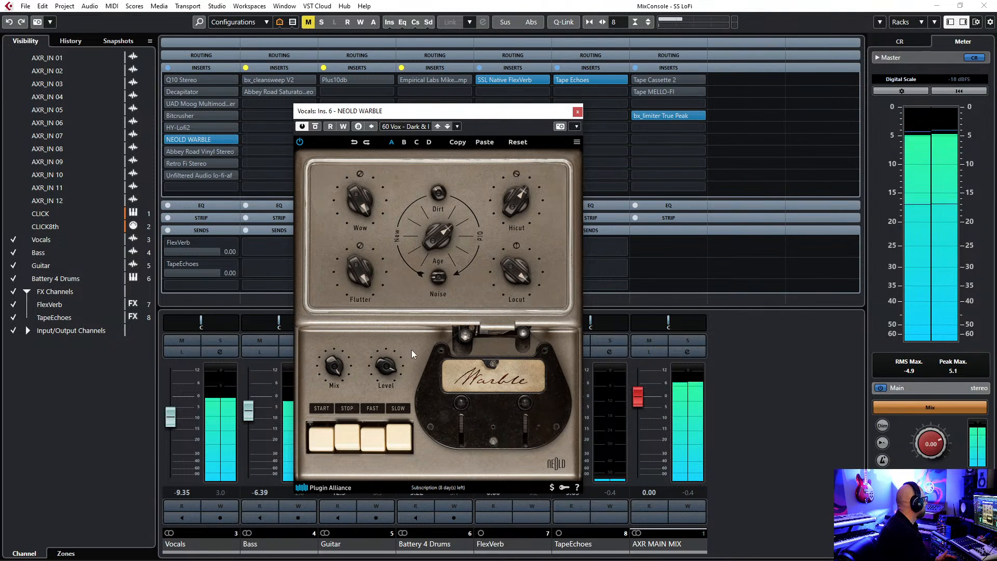
# Set NEOLD WARBLE's Level to 13.5 dB and Flutter depth to 95.5 %, and raise its Age amount.
pyautogui.moveTo(380, 359); pyautogui.dragTo(379, 362)
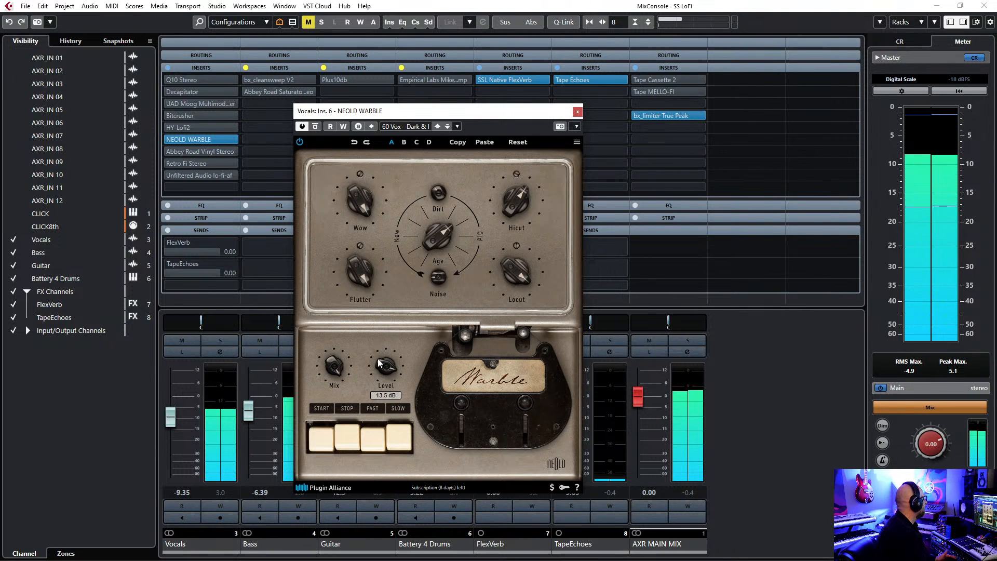
pyautogui.moveTo(349, 265); pyautogui.dragTo(353, 276)
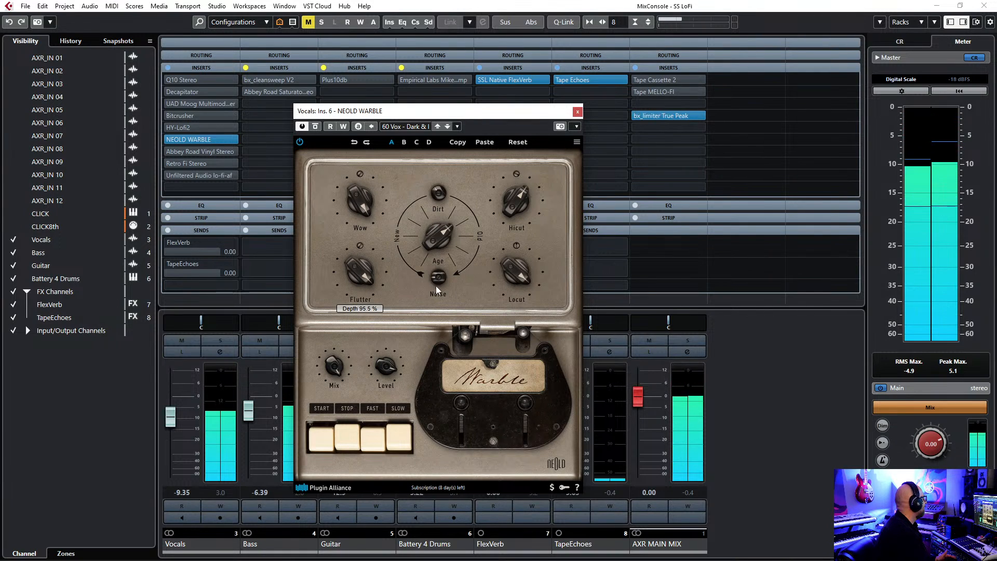
pyautogui.moveTo(436, 191); pyautogui.dragTo(434, 177)
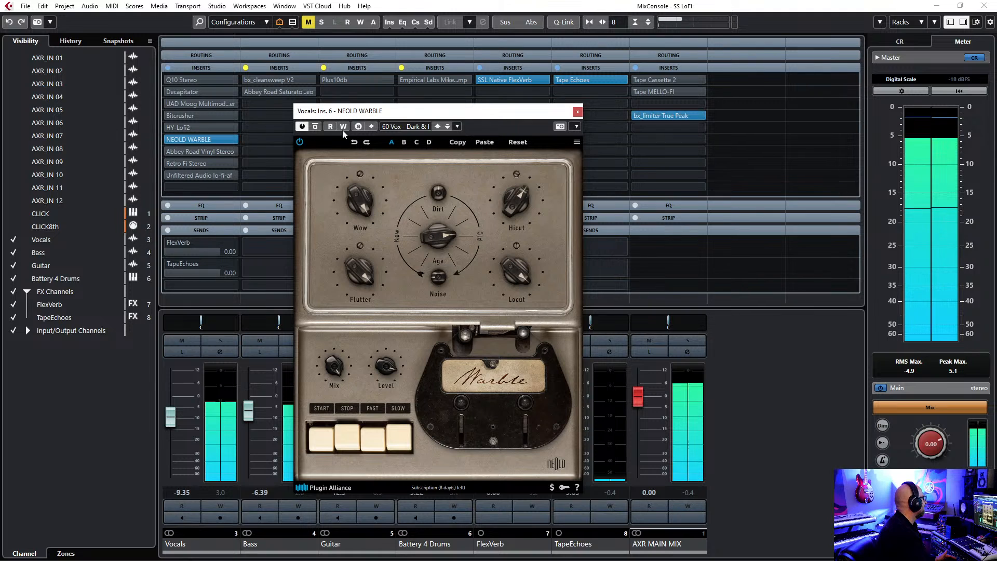
# Compare the vocal with the adjusted NEOLD WARBLE bypassed and active, close its window and bypass the insert.
pyautogui.click(315, 127)
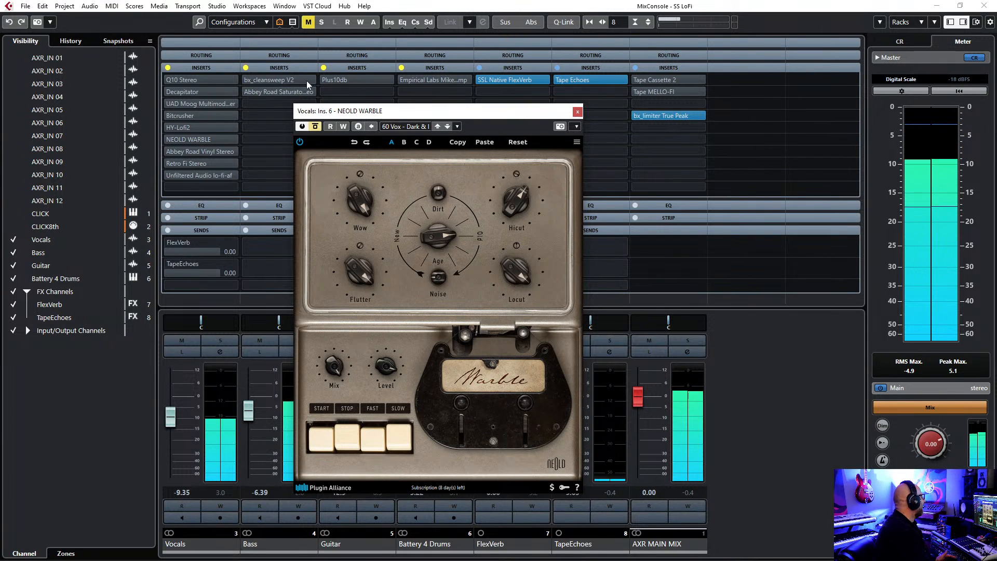
pyautogui.click(315, 128)
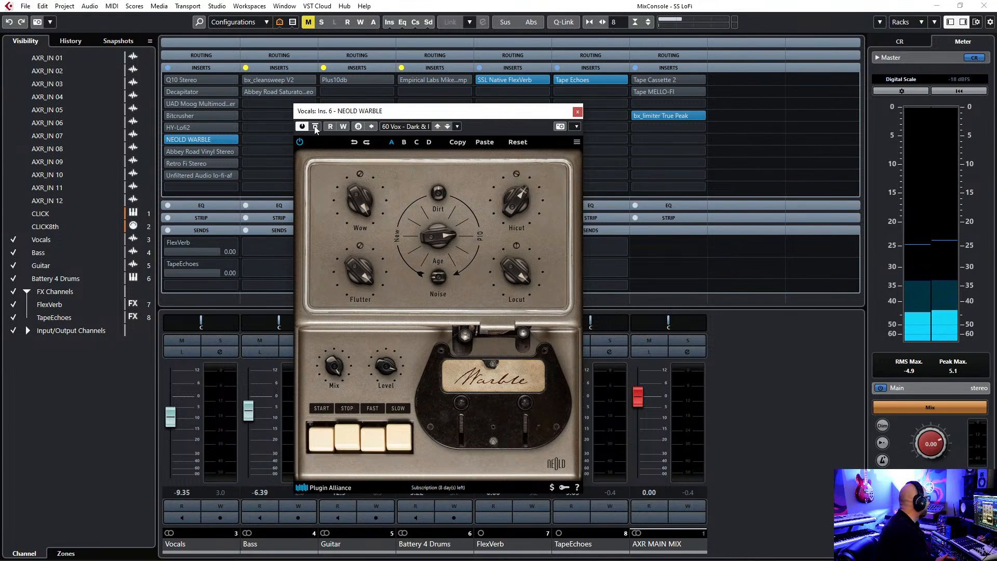
pyautogui.click(315, 128)
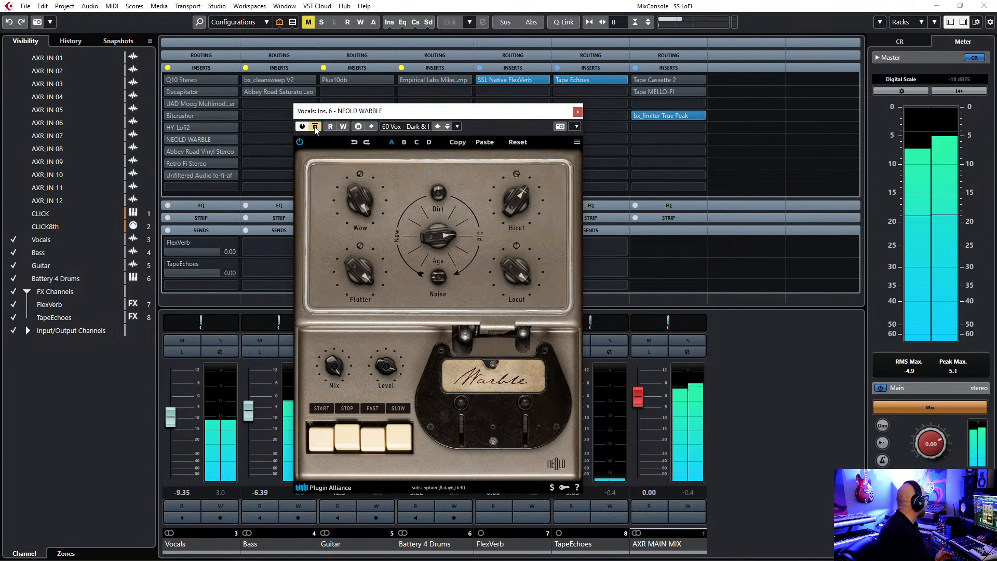
pyautogui.click(316, 128)
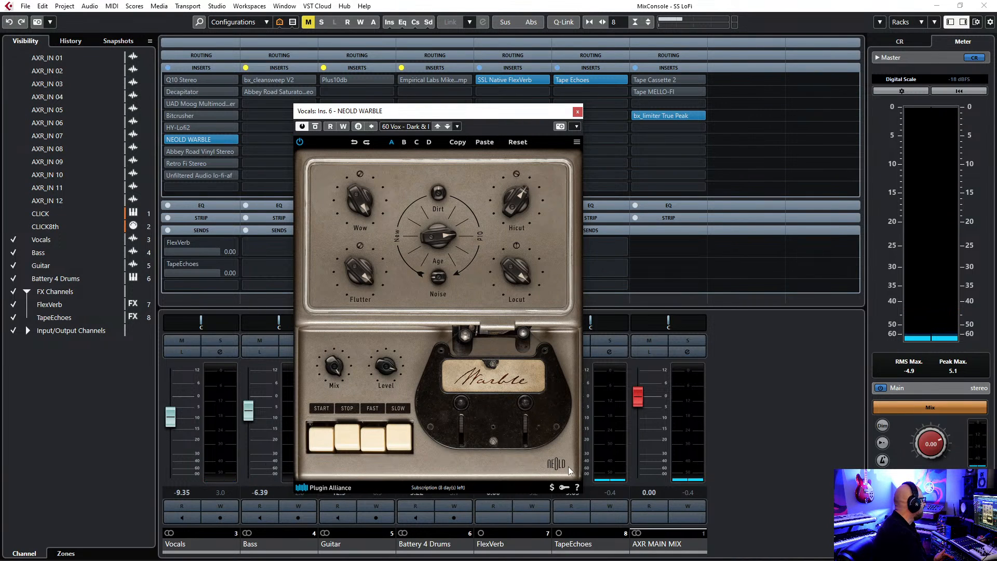
pyautogui.click(578, 113)
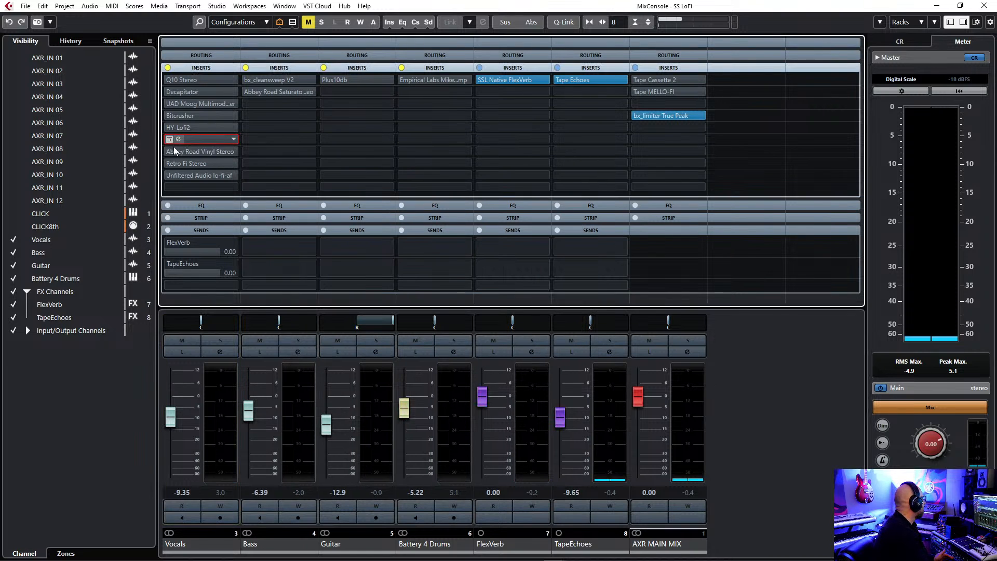
# Activate Abbey Road Vinyl Stereo on the Vocals channel, adjust its Noise and raise its Crackle.
pyautogui.click(208, 152)
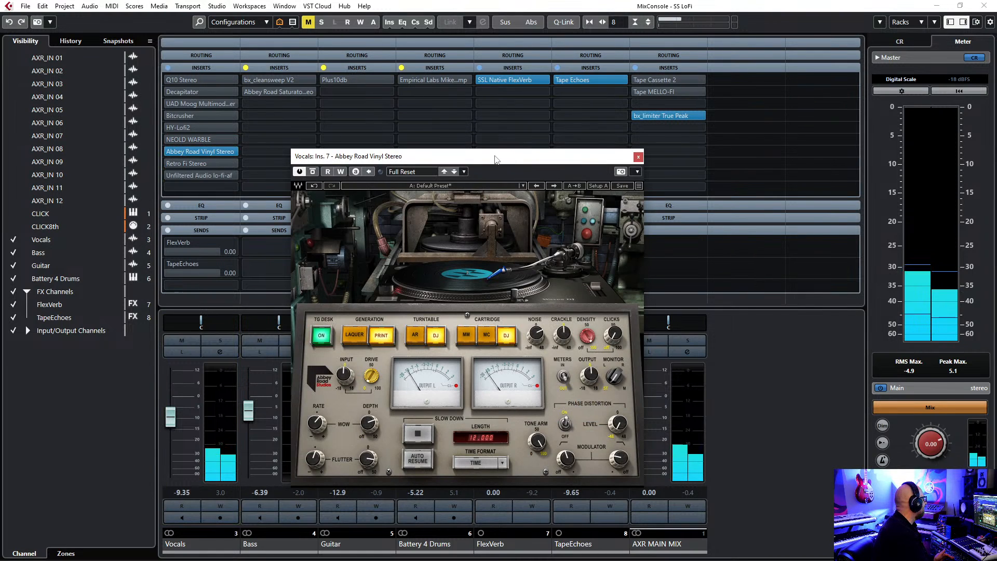
pyautogui.moveTo(494, 159); pyautogui.dragTo(460, 127)
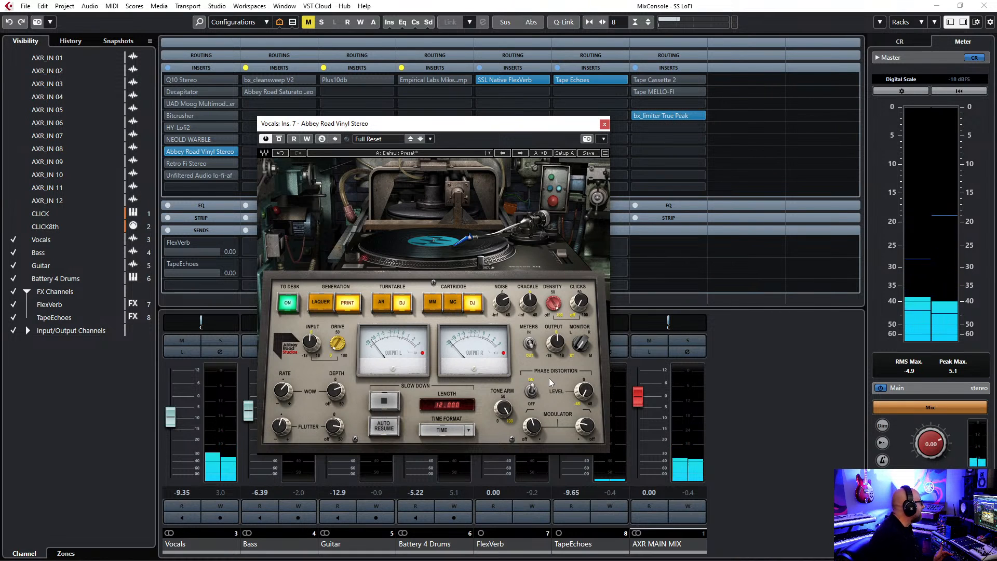
pyautogui.moveTo(502, 302); pyautogui.dragTo(502, 309)
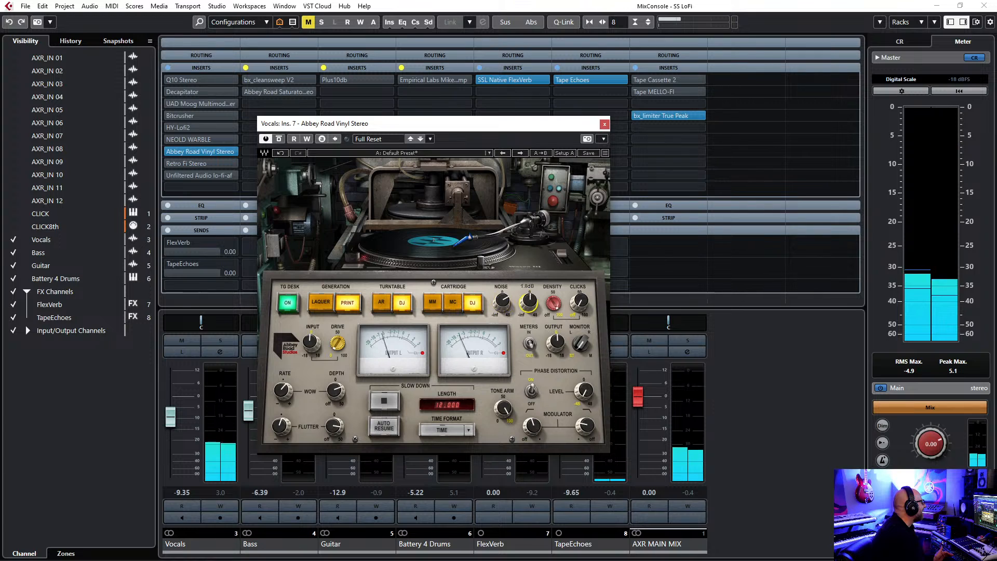
pyautogui.moveTo(501, 304)
pyautogui.mouseDown()
pyautogui.moveTo(501, 295)
pyautogui.moveTo(501, 306)
pyautogui.mouseUp()
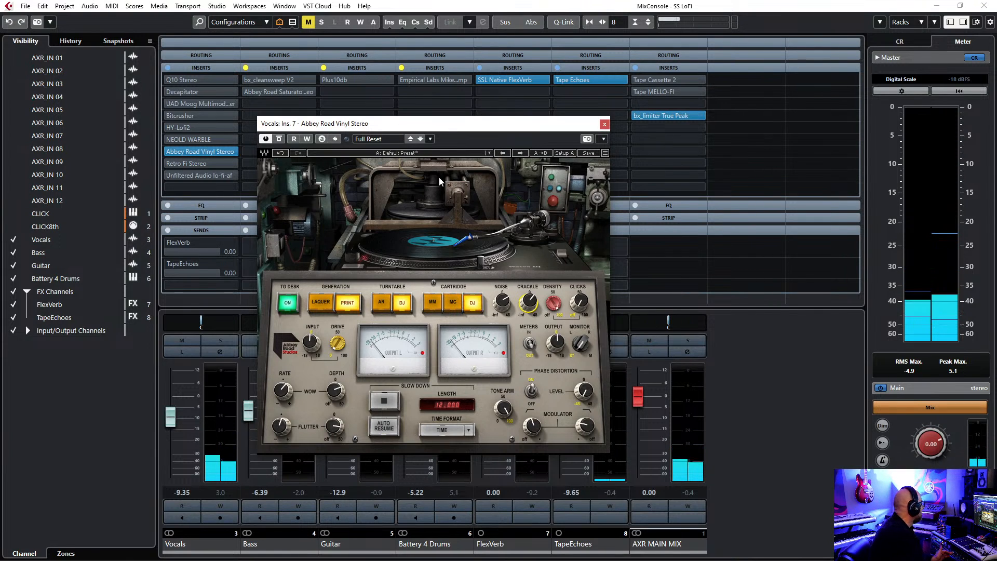
pyautogui.moveTo(445, 129); pyautogui.dragTo(451, 117)
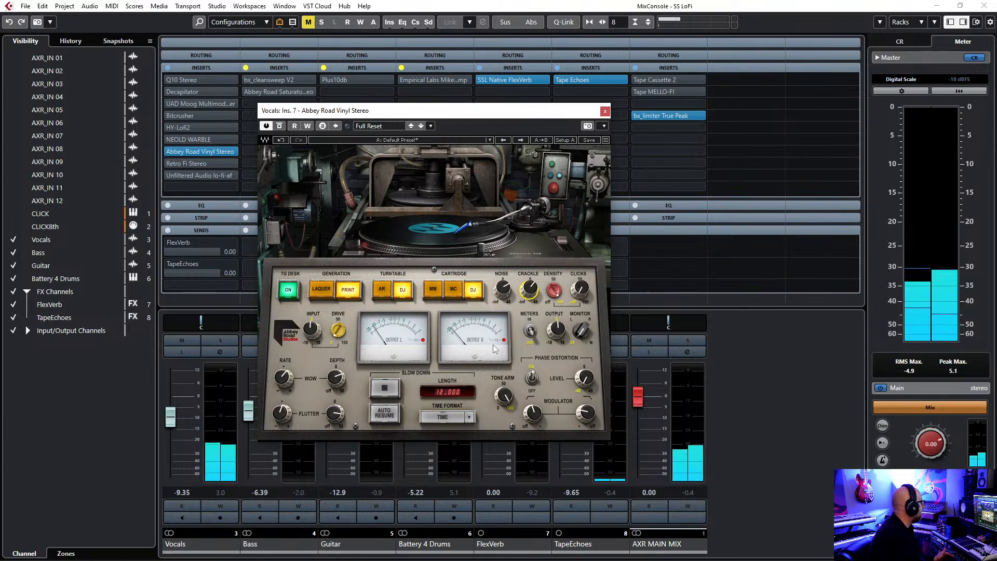
# Compare the vocal in the mix with Abbey Road Vinyl bypassed and active, leave it bypassed and close its window.
pyautogui.click(279, 126)
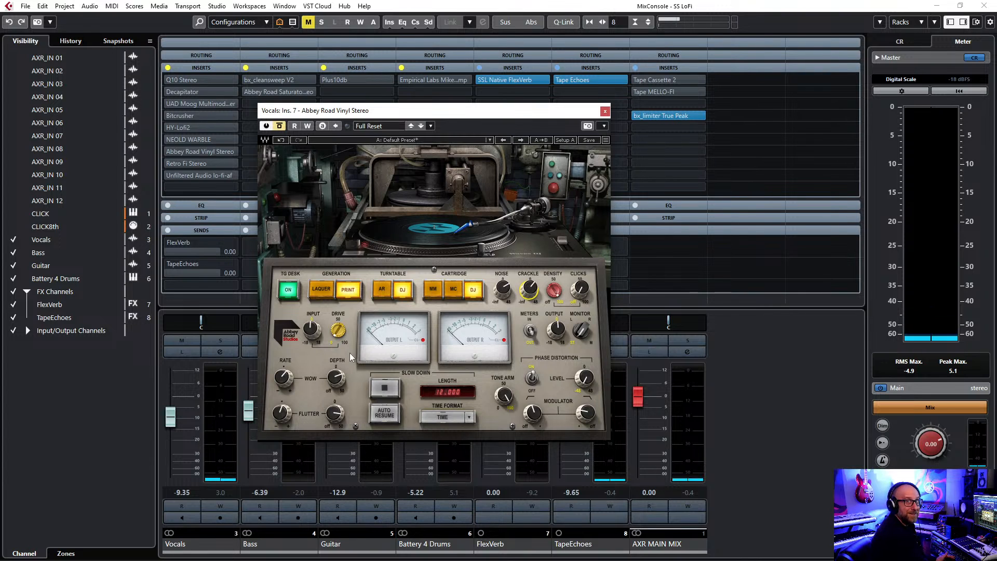
pyautogui.press('space')
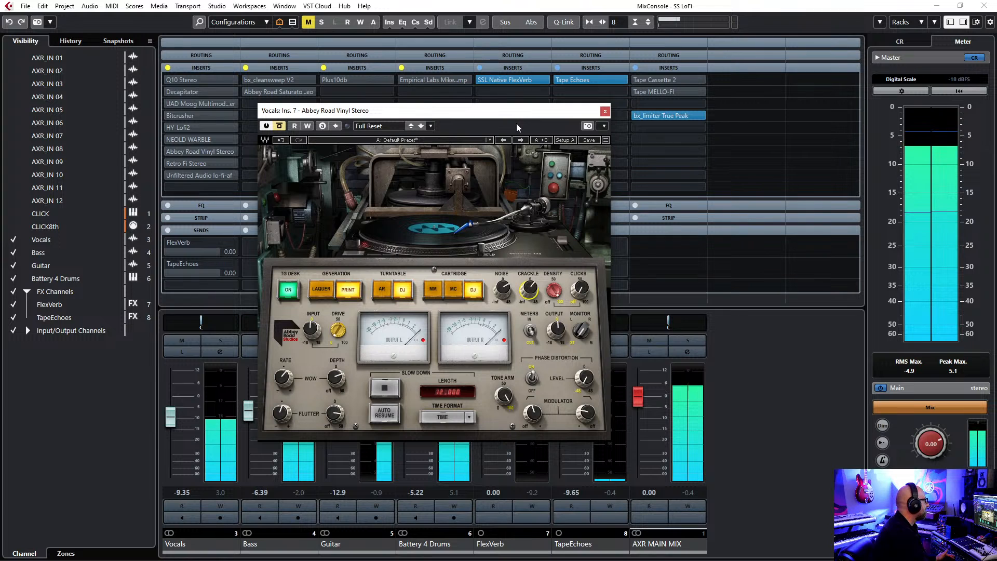
pyautogui.click(280, 126)
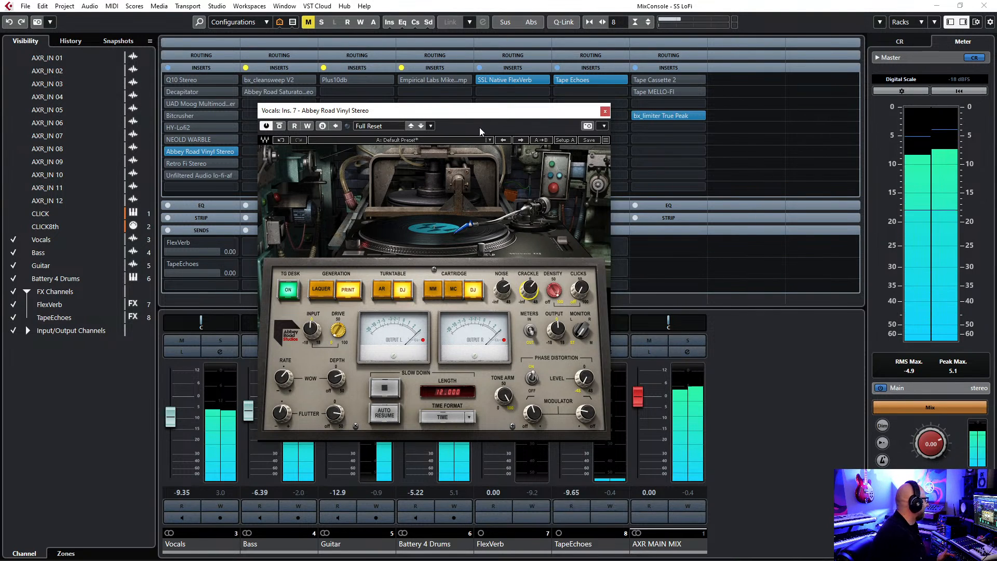
pyautogui.moveTo(535, 115)
pyautogui.mouseDown()
pyautogui.moveTo(558, 114)
pyautogui.moveTo(543, 120)
pyautogui.mouseUp()
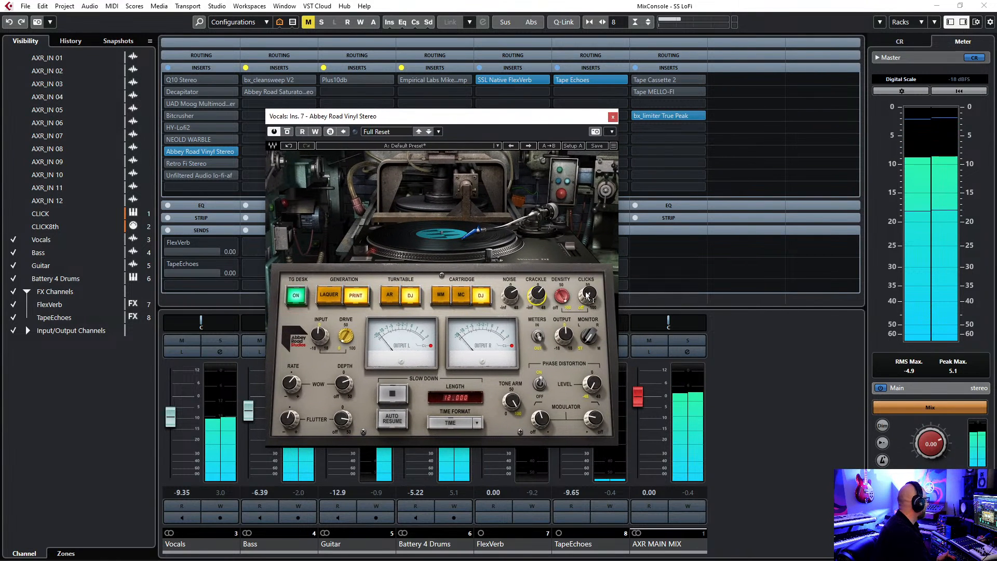
pyautogui.click(288, 133)
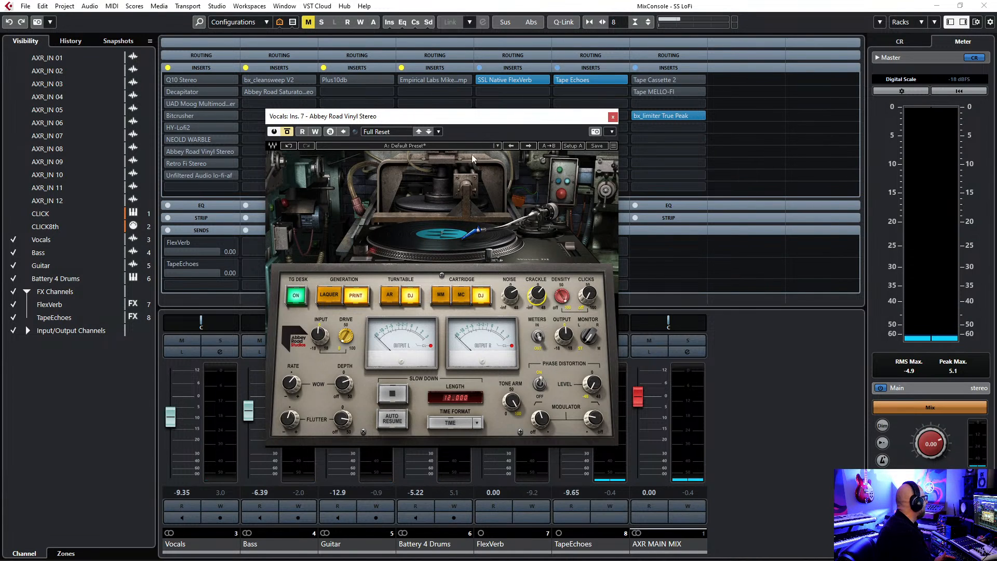
pyautogui.click(612, 119)
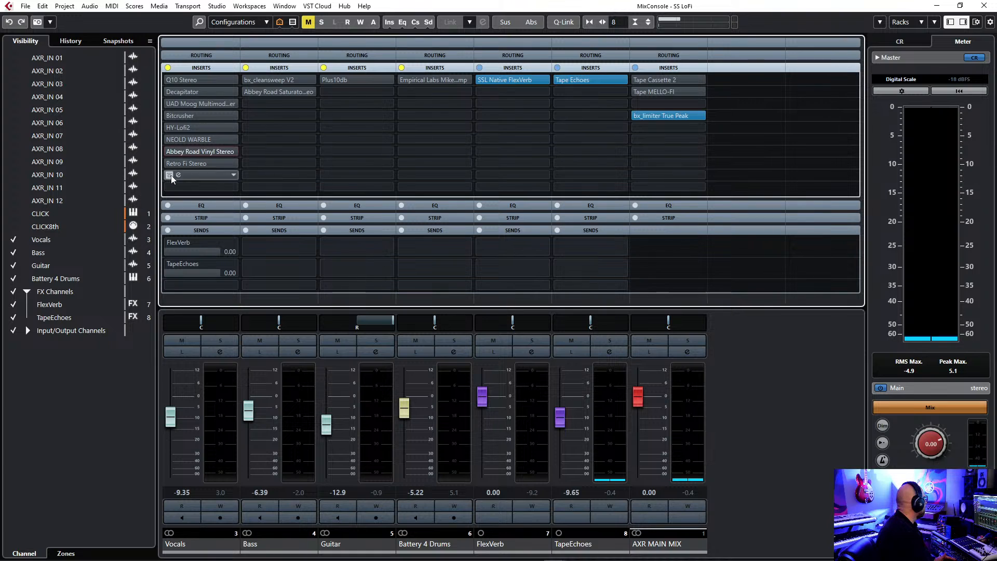
# Activate and open Retro Fi Stereo on the Vocals channel and compare the mix with it bypassed and active.
pyautogui.click(170, 163)
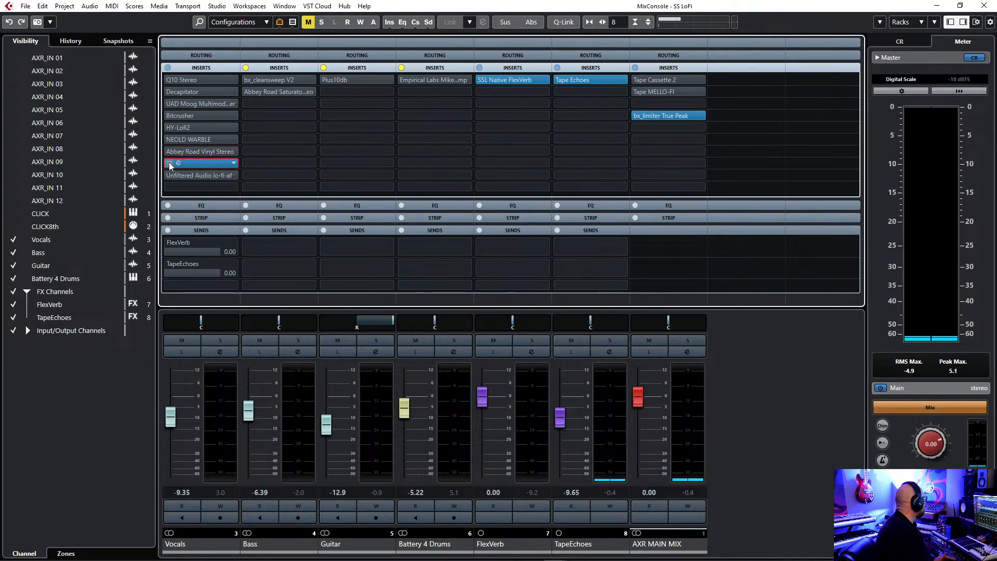
pyautogui.click(179, 162)
pyautogui.moveTo(470, 223); pyautogui.dragTo(450, 166)
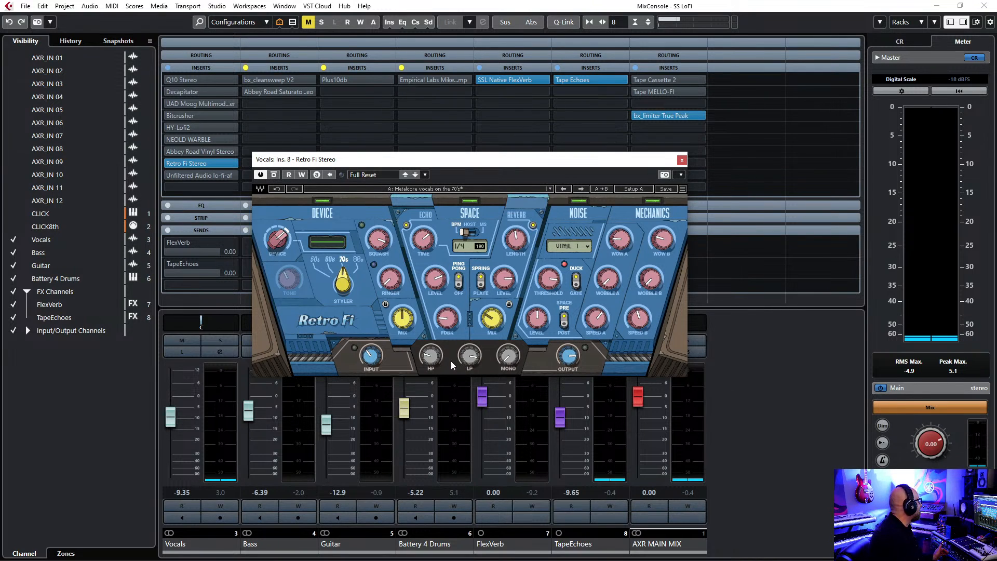
pyautogui.click(273, 175)
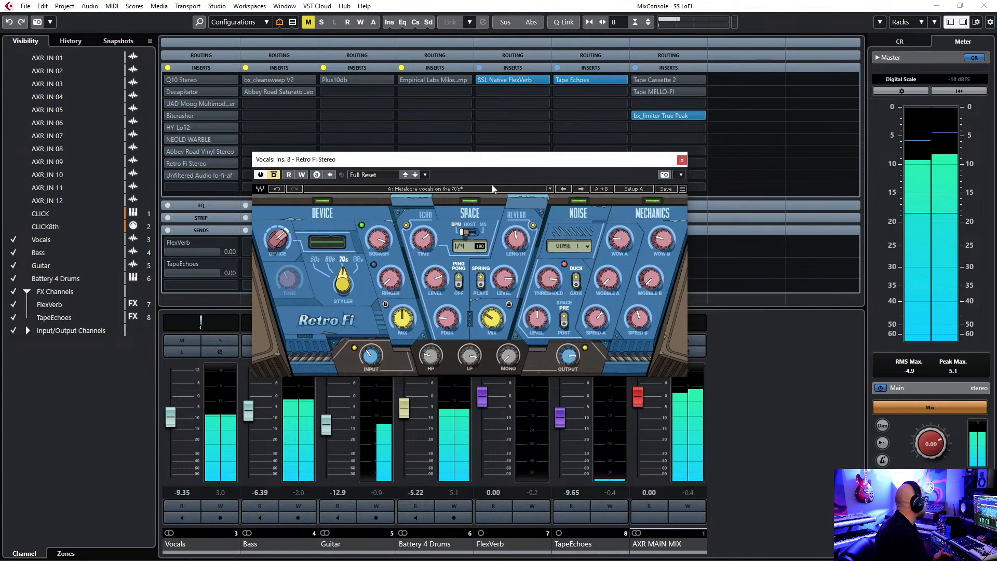
pyautogui.moveTo(528, 160); pyautogui.dragTo(533, 137)
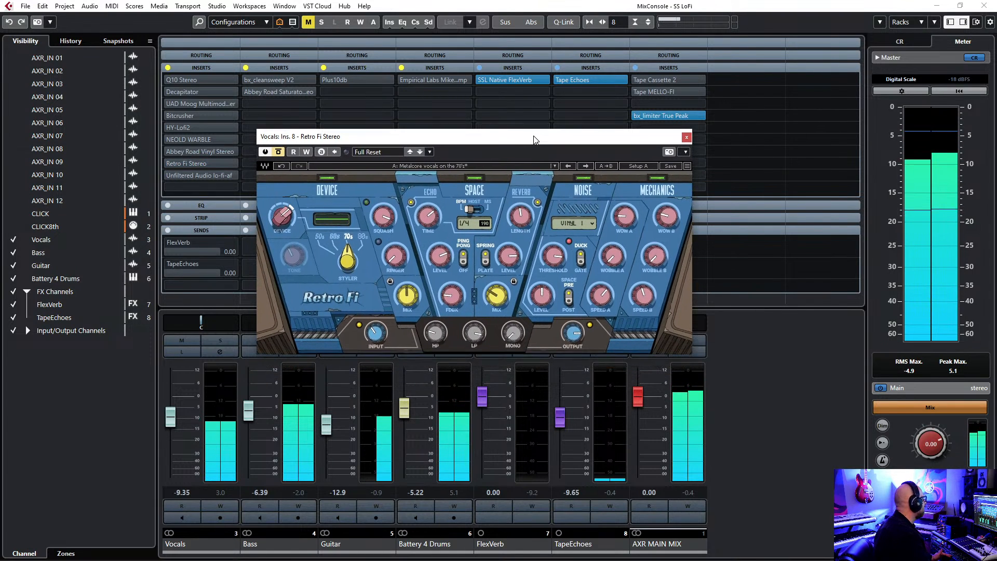
pyautogui.click(279, 153)
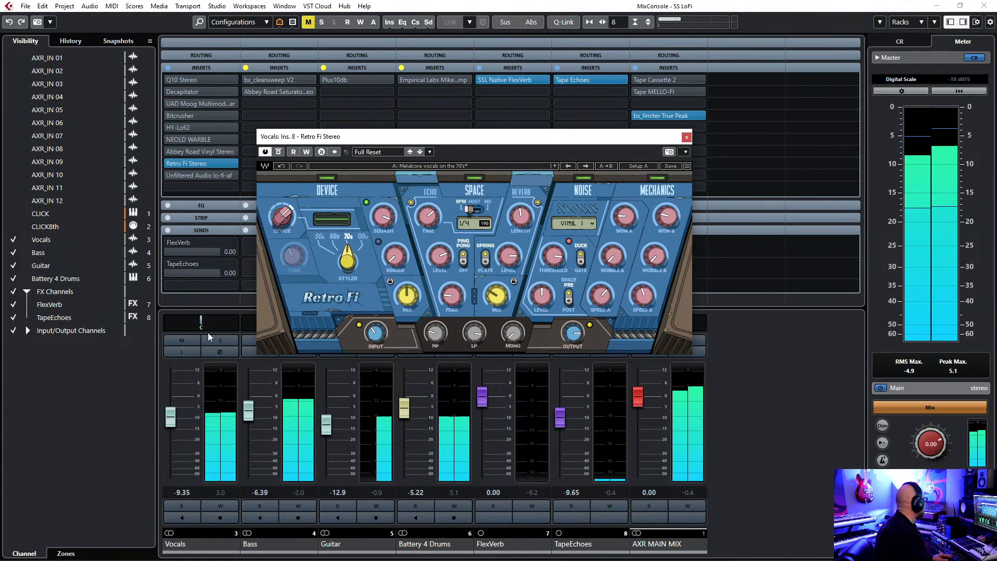
# Solo the Vocals channel, try Retro Fi's Styler at 60s, 50s and 80s, and set it to 50s.
pyautogui.click(218, 341)
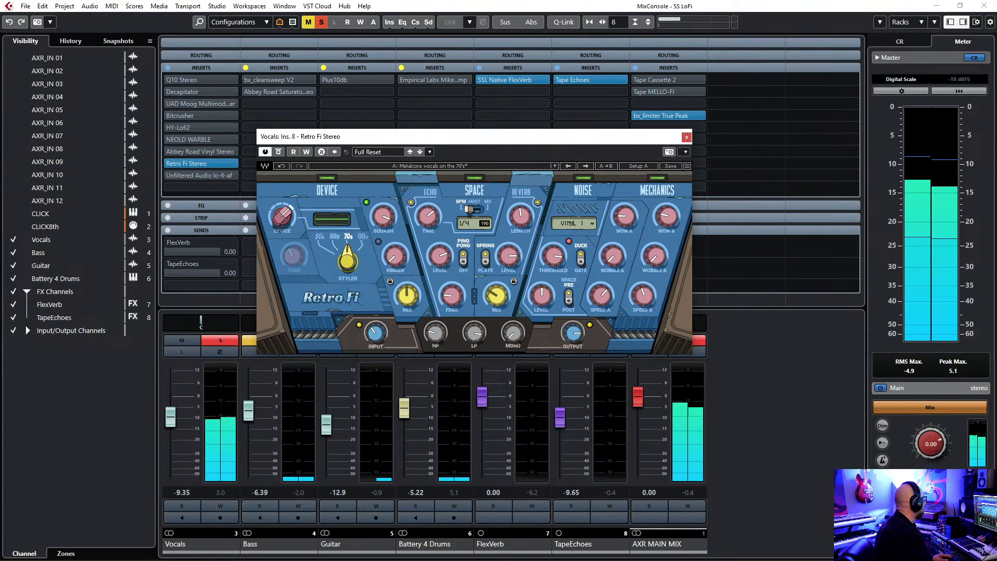
pyautogui.moveTo(347, 260); pyautogui.dragTo(347, 271)
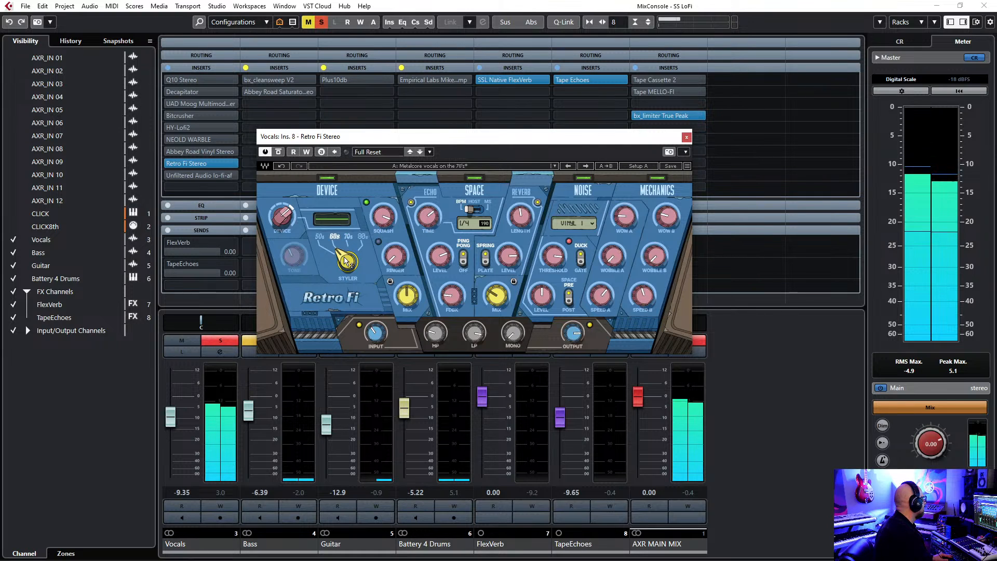
pyautogui.moveTo(348, 271); pyautogui.dragTo(347, 281)
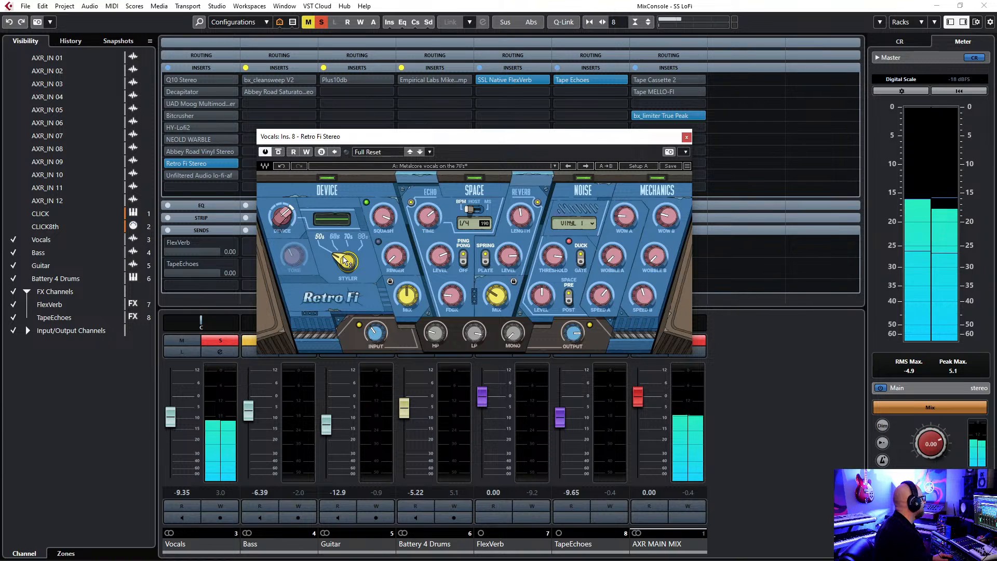
pyautogui.moveTo(343, 259); pyautogui.dragTo(344, 239)
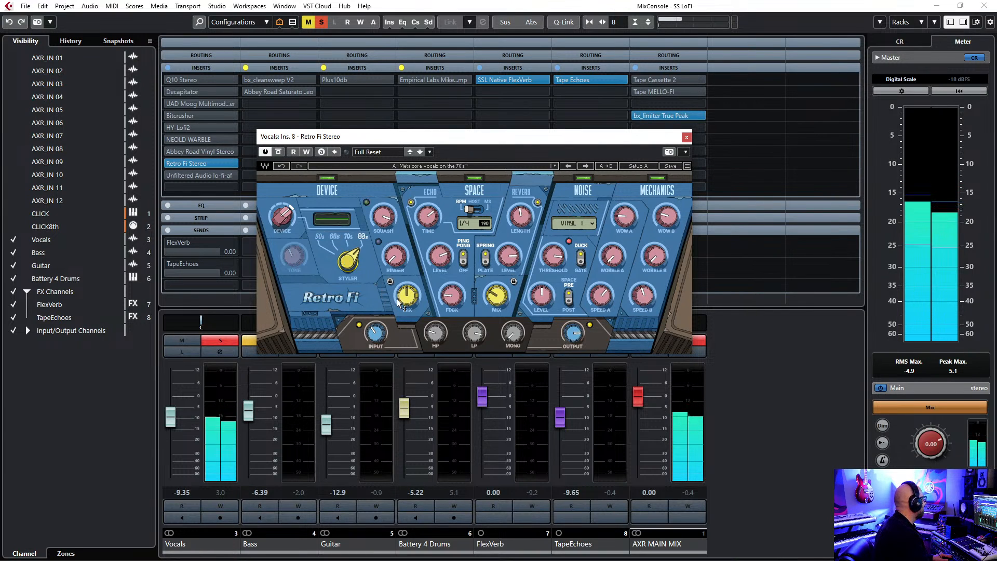
pyautogui.moveTo(347, 260); pyautogui.dragTo(347, 286)
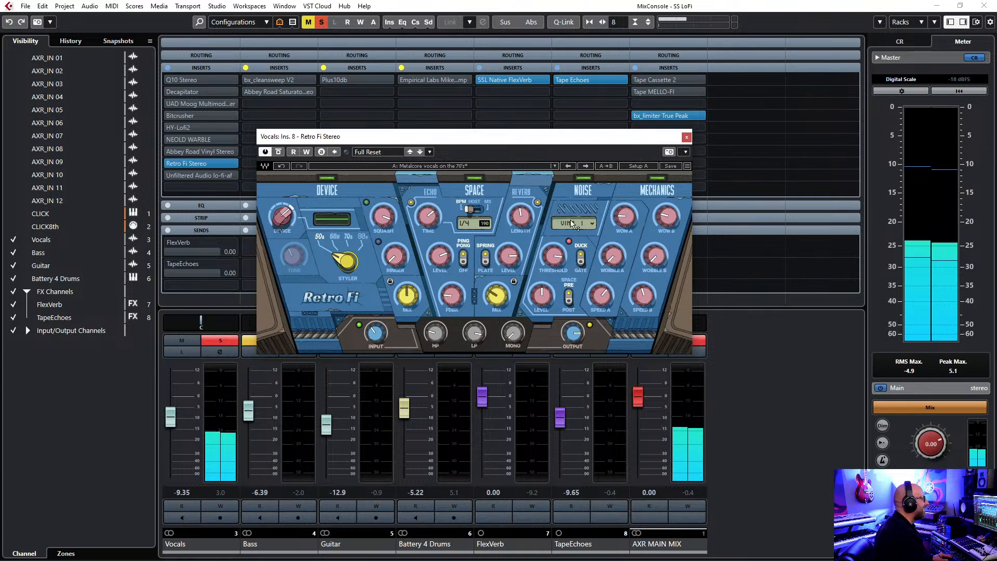
# Audition Retro Fi's vocal presets Vocal - DeathStar Voice and Vocal - LoFi SlapBack on the soloed vocal.
pyautogui.click(555, 166)
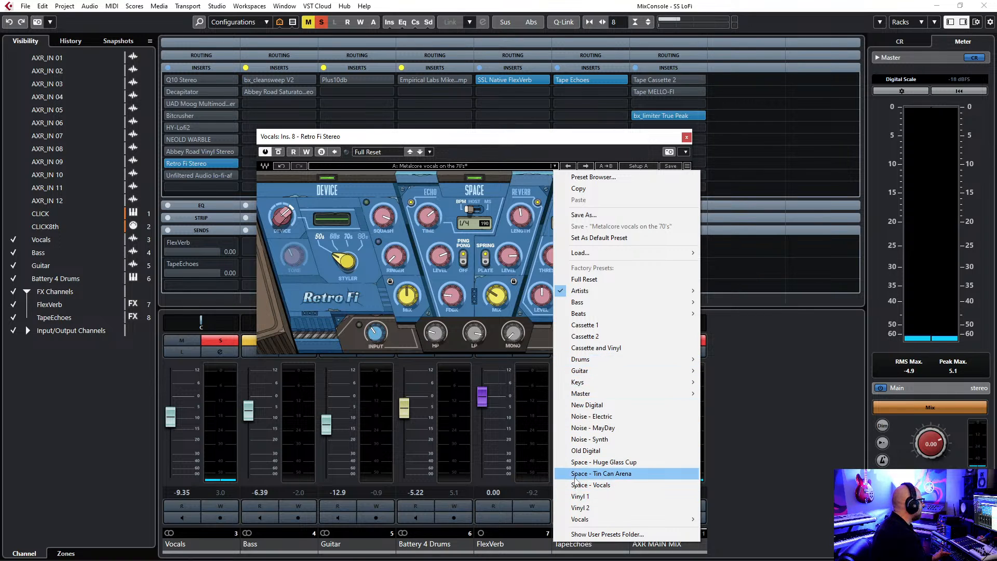
pyautogui.moveTo(584, 525)
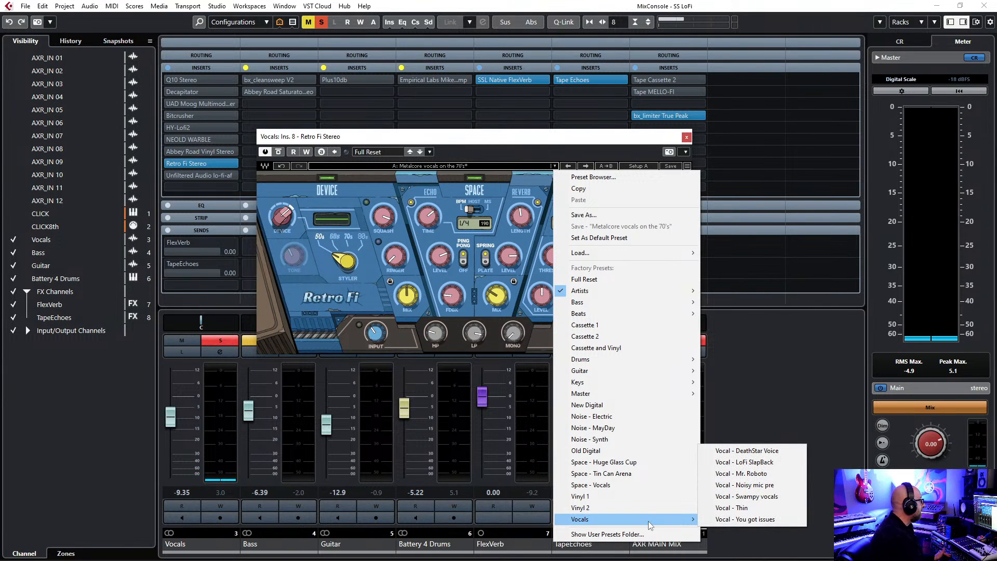
pyautogui.moveTo(684, 520)
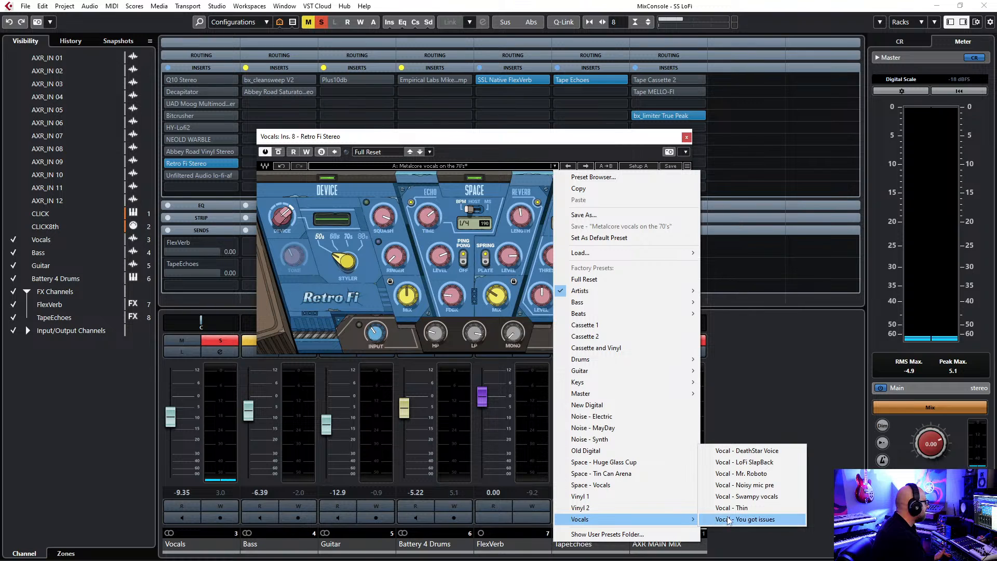
pyautogui.click(743, 452)
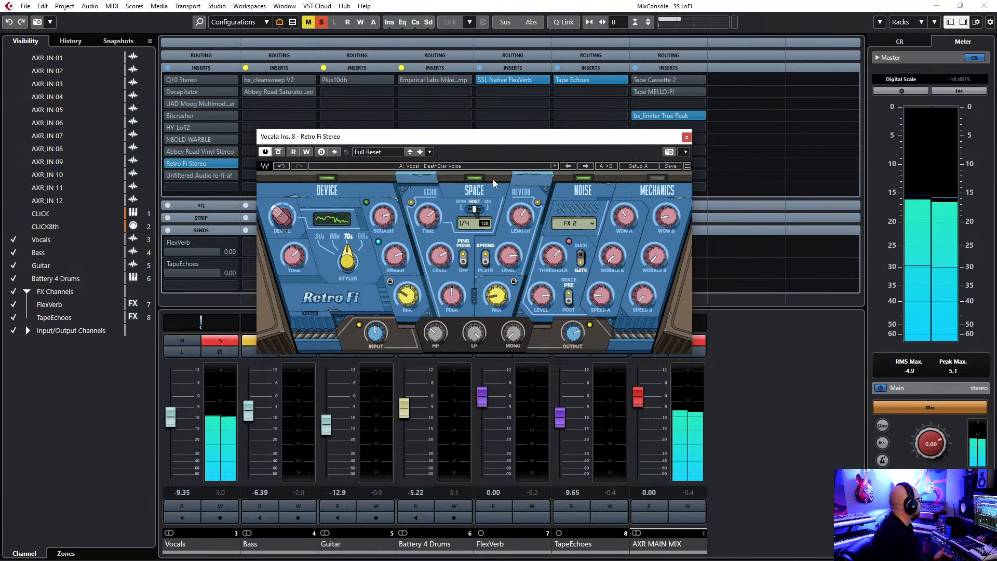
pyautogui.click(554, 166)
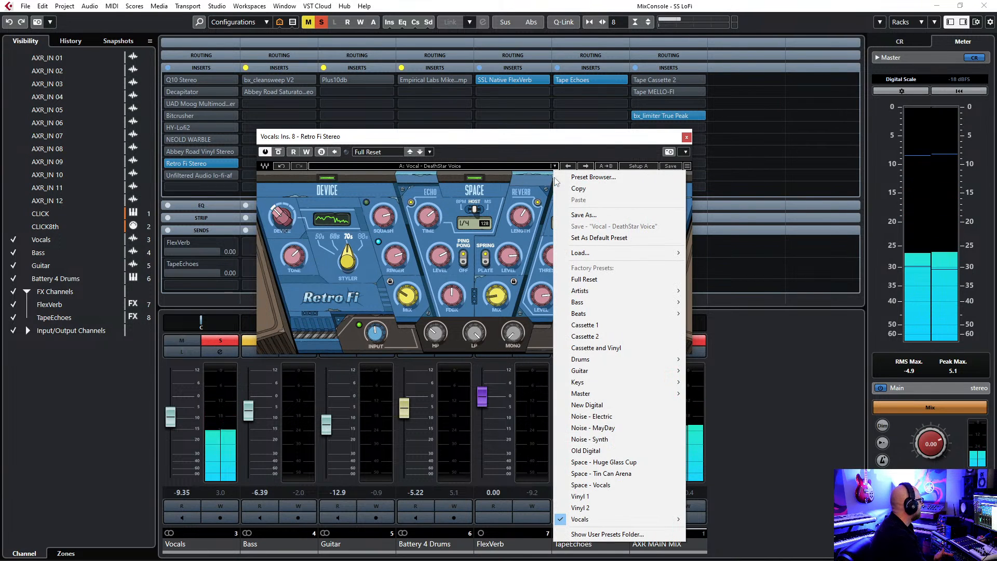
pyautogui.moveTo(628, 521)
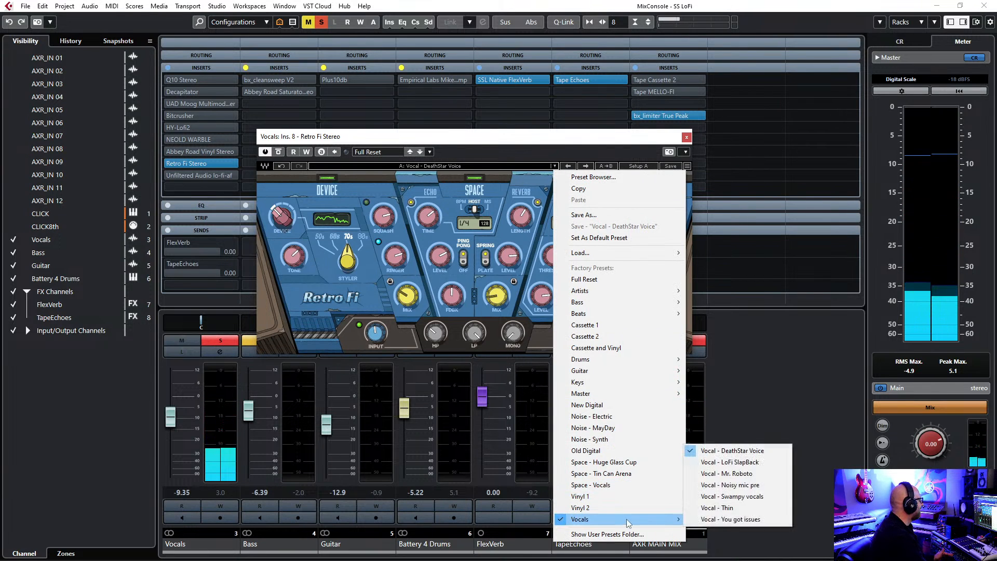
pyautogui.click(730, 461)
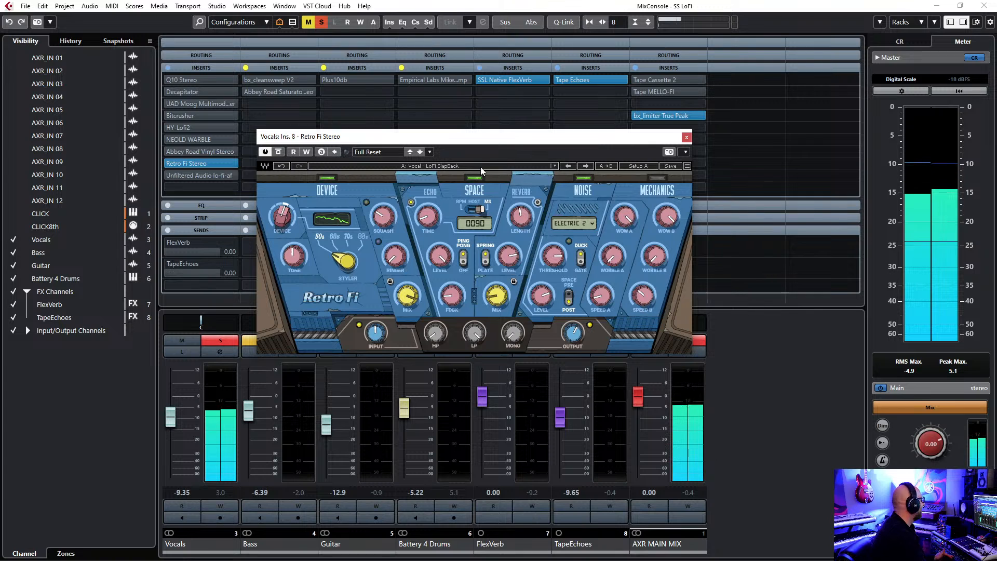
# Audition Retro Fi's Vocal - Mr. Roboto preset and load Vocal - Noisy mic pre.
pyautogui.click(554, 166)
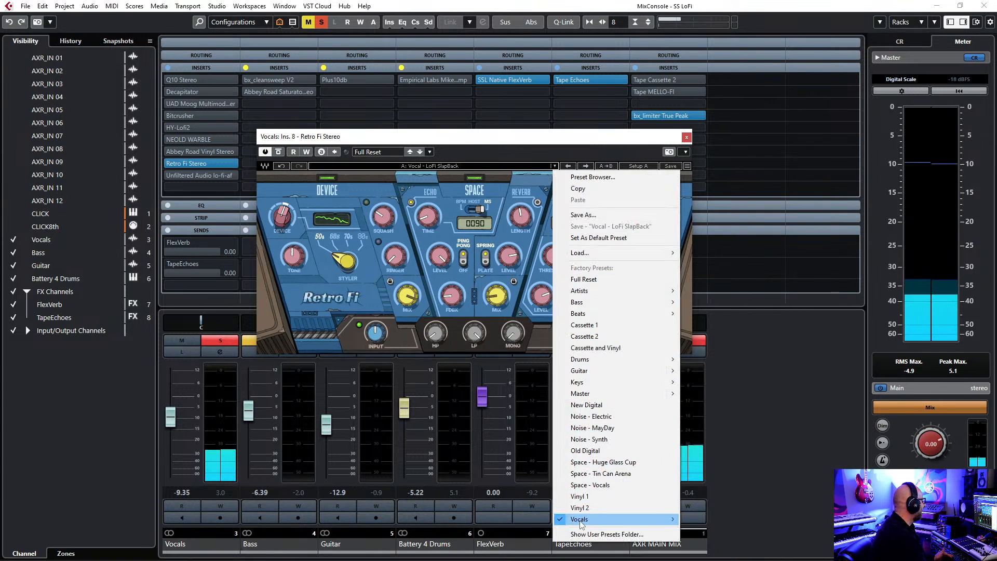
pyautogui.moveTo(649, 519)
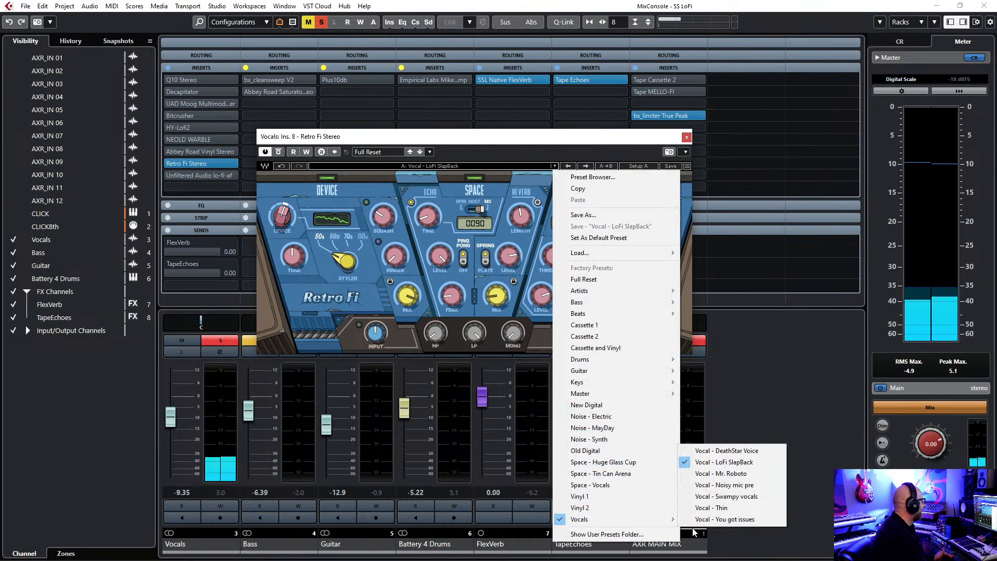
pyautogui.click(707, 474)
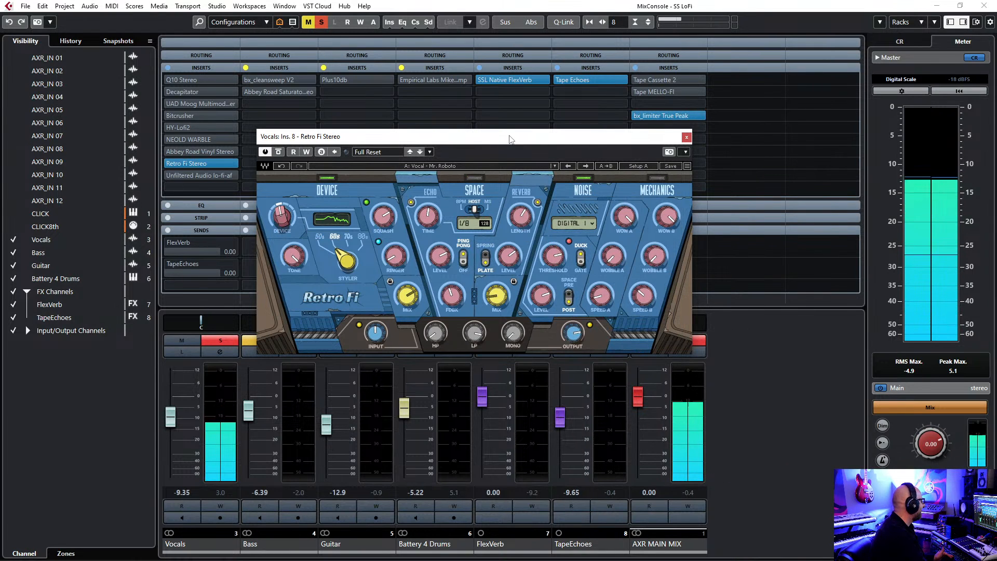
pyautogui.moveTo(509, 136); pyautogui.dragTo(509, 134)
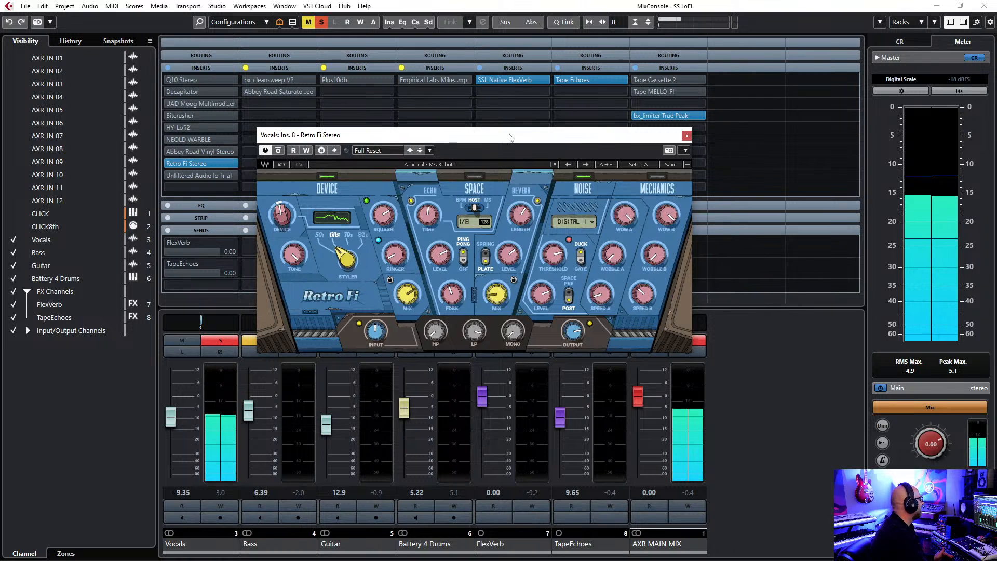
pyautogui.click(554, 164)
pyautogui.moveTo(639, 517)
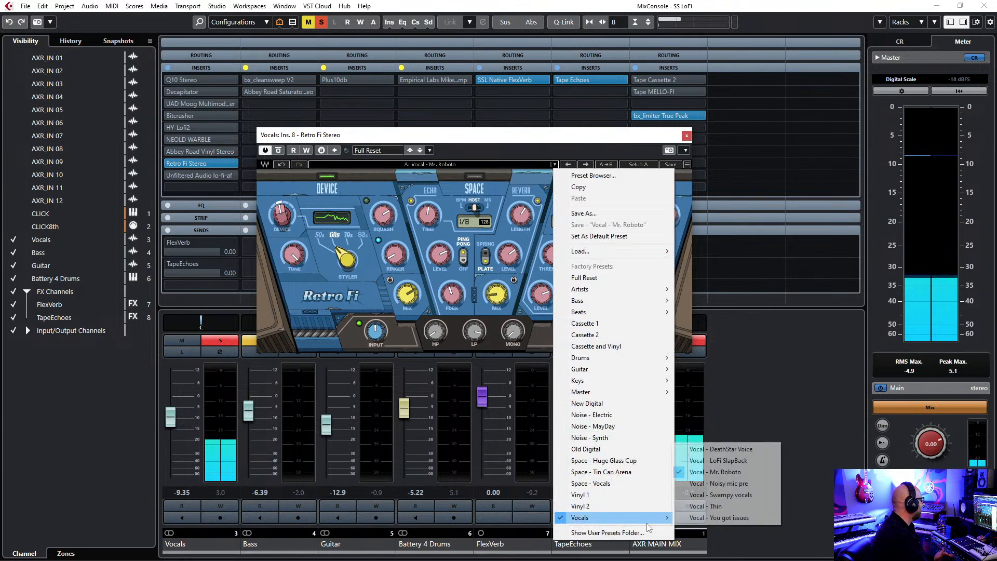
pyautogui.click(710, 483)
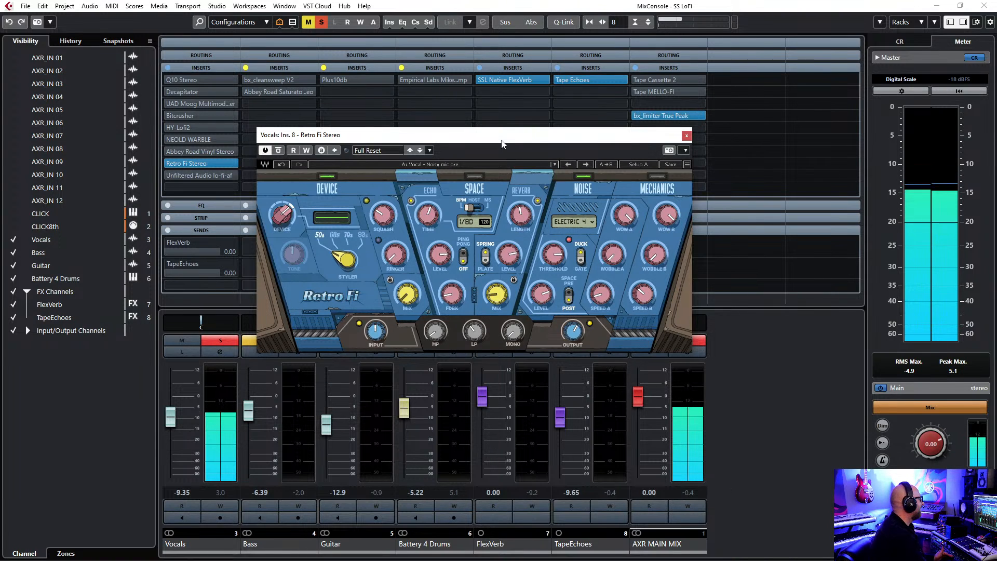
# Audition Retro Fi's Vocal - Swampy vocals preset on the soloed vocal and load Vocal - Thin.
pyautogui.click(554, 165)
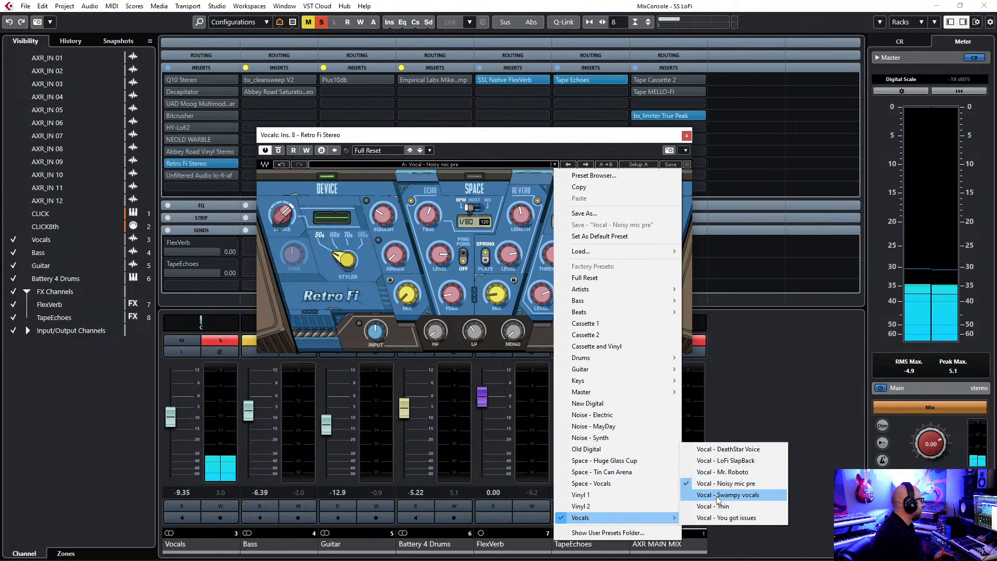
pyautogui.click(717, 497)
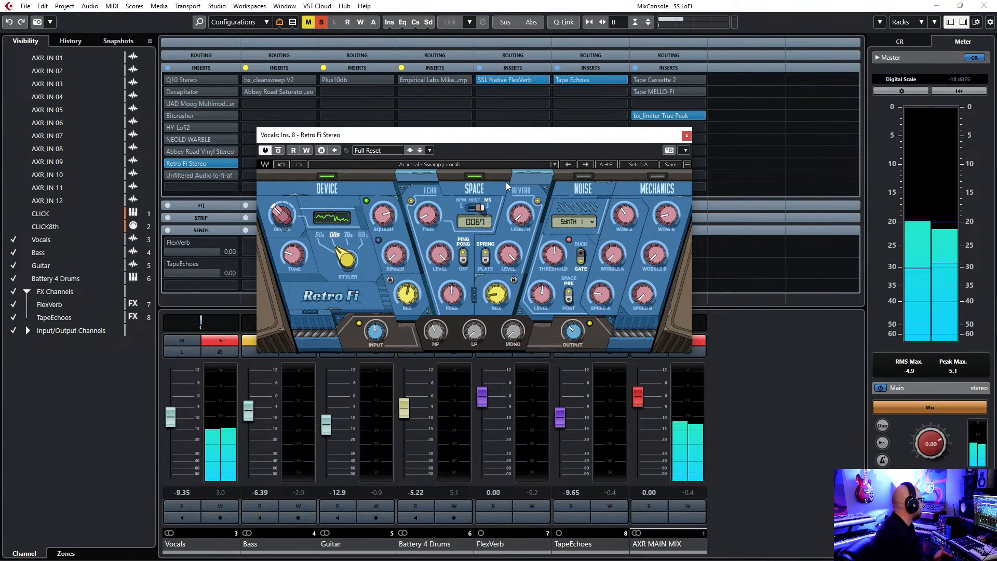
pyautogui.click(554, 164)
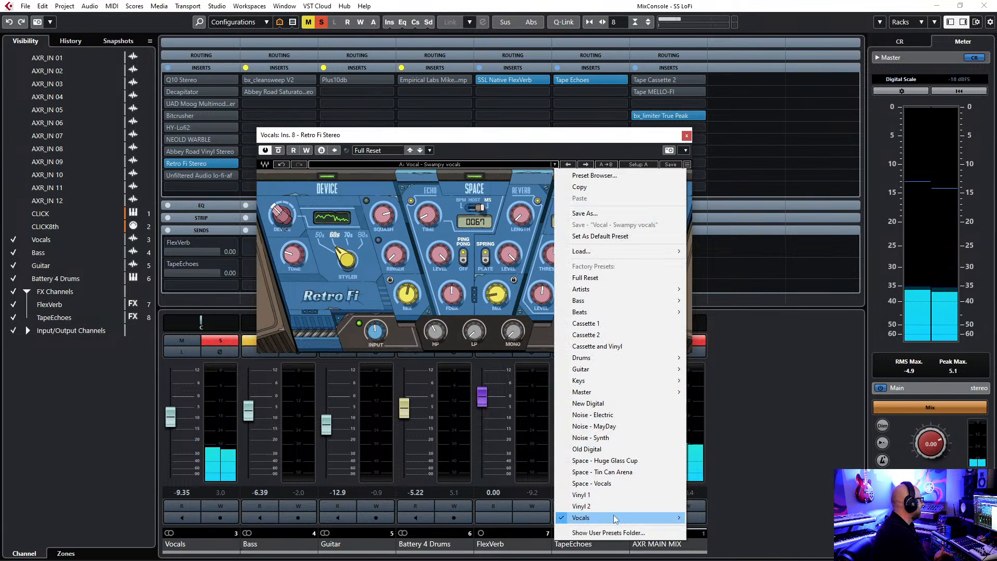
pyautogui.moveTo(642, 519)
pyautogui.click(716, 508)
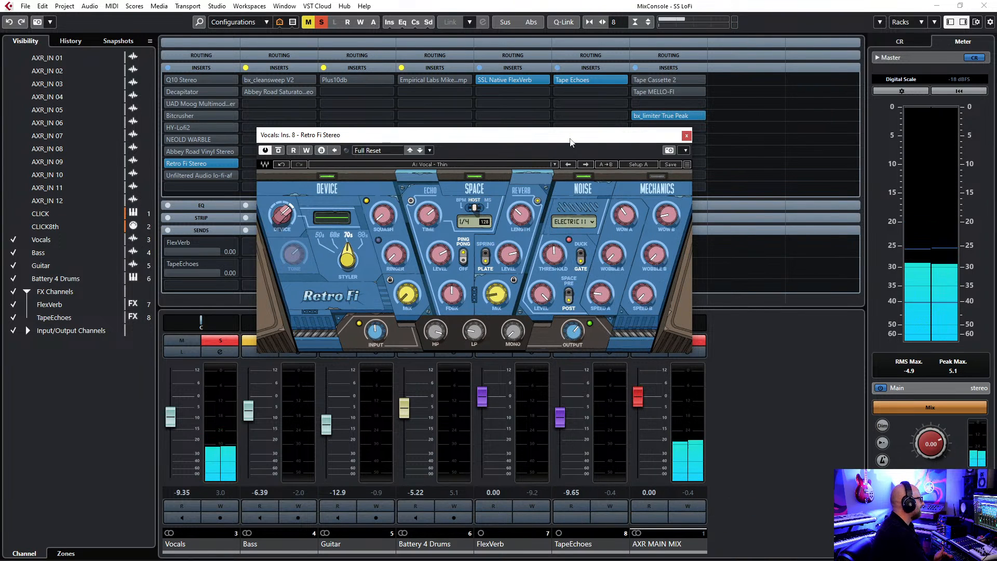
# Unsolo the Vocals channel with its fader raised to 0.27 to hear the full mix, solo it again and lower the fader to -6.22.
pyautogui.moveTo(176, 419)
pyautogui.mouseDown()
pyautogui.moveTo(182, 400)
pyautogui.moveTo(173, 402)
pyautogui.mouseUp()
pyautogui.click(220, 340)
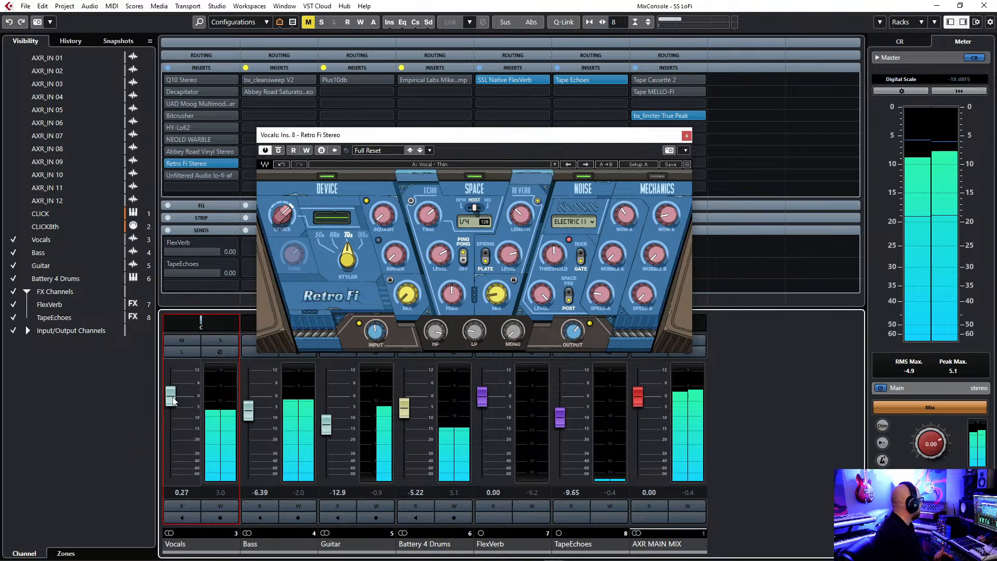
pyautogui.click(220, 340)
pyautogui.moveTo(171, 396); pyautogui.dragTo(170, 411)
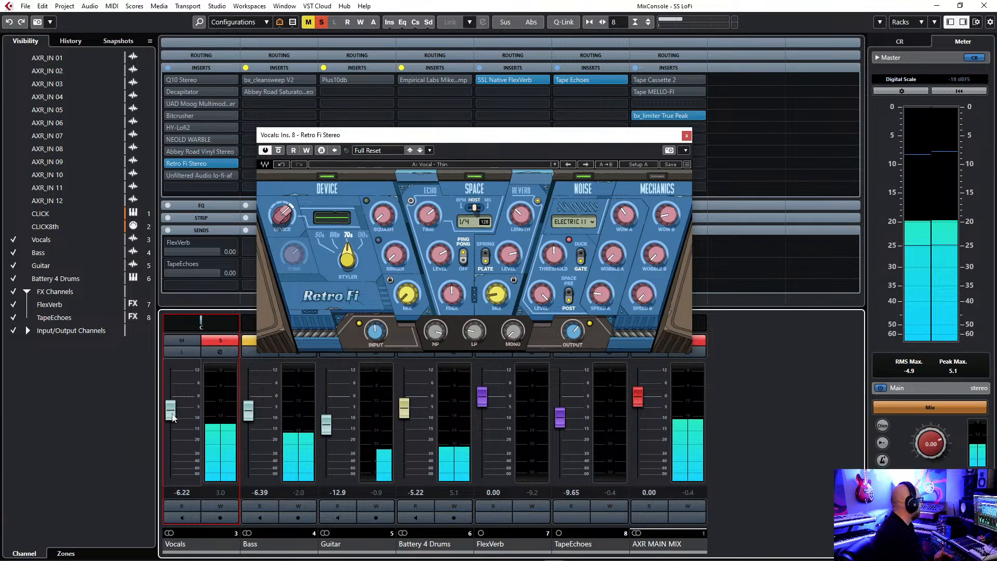
# Audition Retro Fi's Vocal - You got issues preset, bypass the Retro Fi insert and close its editor.
pyautogui.click(554, 164)
pyautogui.moveTo(620, 520)
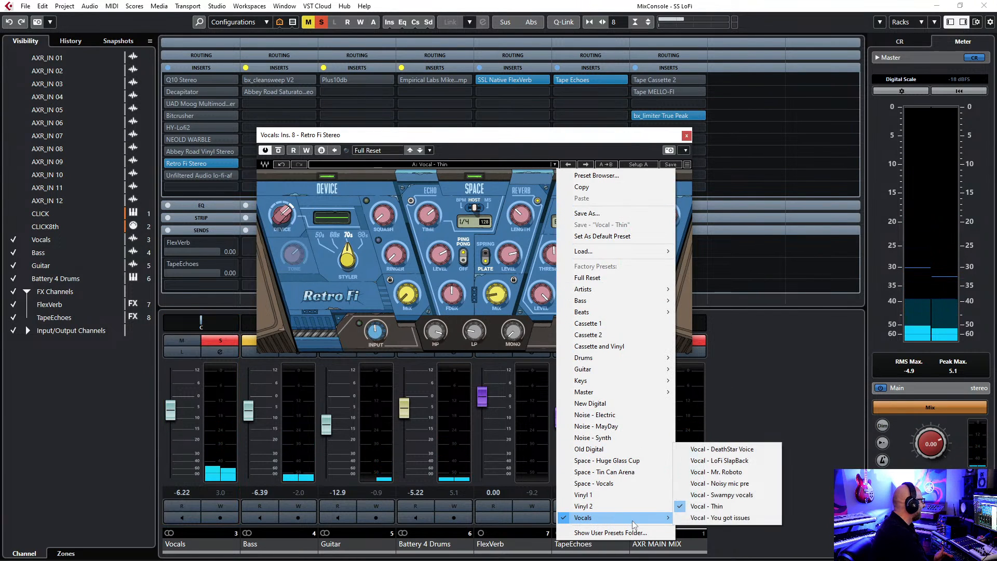
pyautogui.click(729, 519)
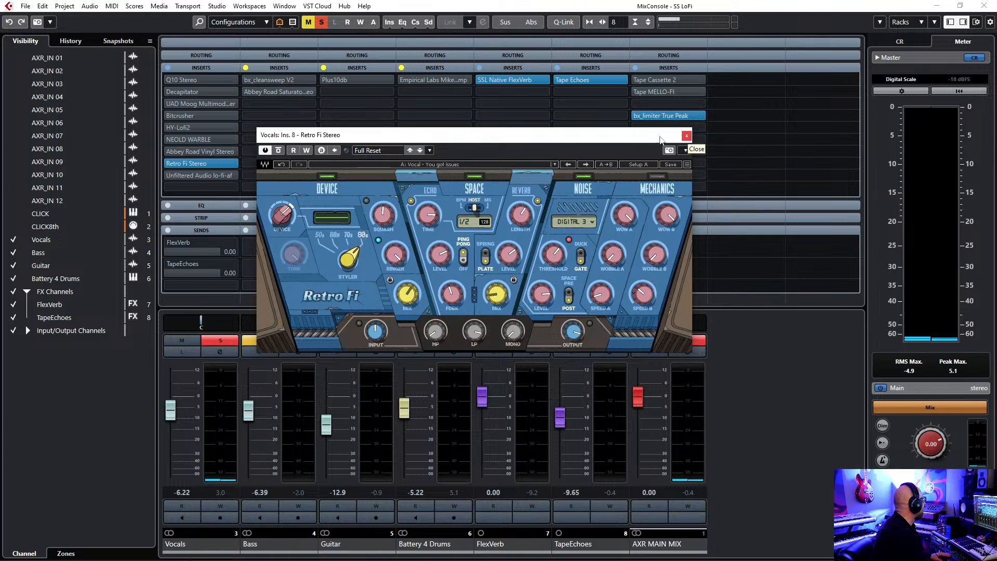
pyautogui.click(171, 165)
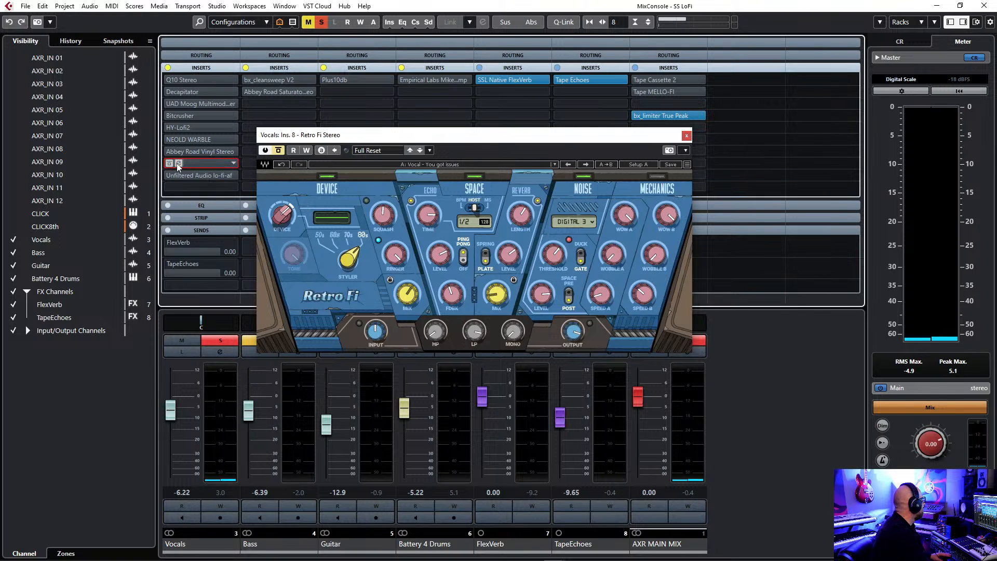
pyautogui.click(686, 137)
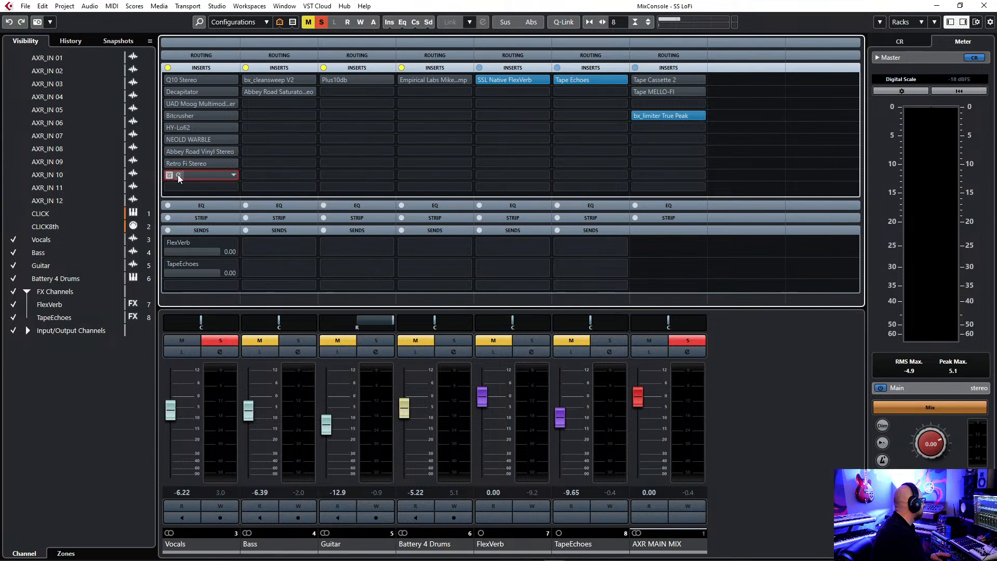
# Open Unfiltered Audio lo-fi-af on the Vocals channel, activate it during playback and raise the Vocals fader to -4.30.
pyautogui.click(179, 175)
pyautogui.moveTo(508, 91); pyautogui.dragTo(477, 122)
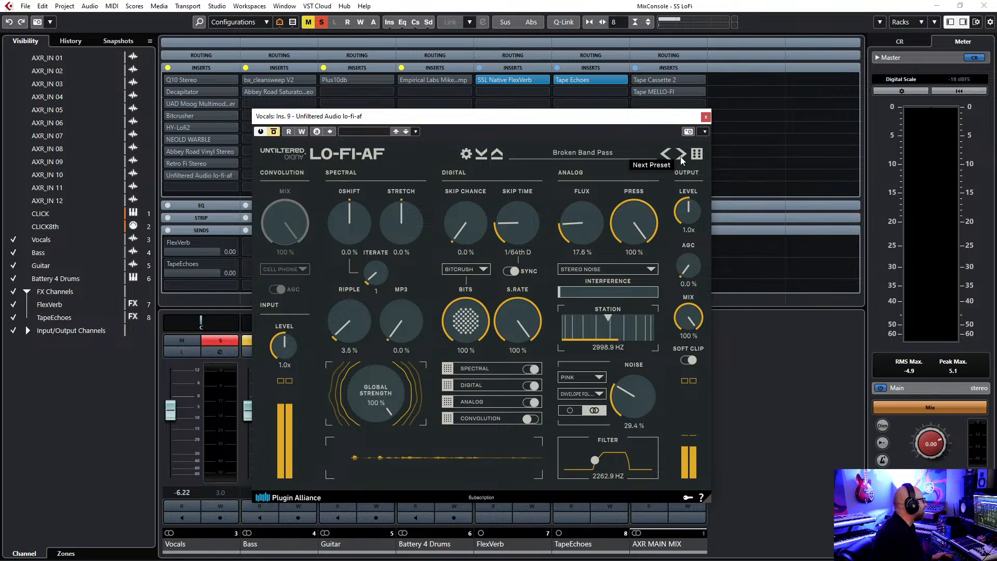
pyautogui.press('space')
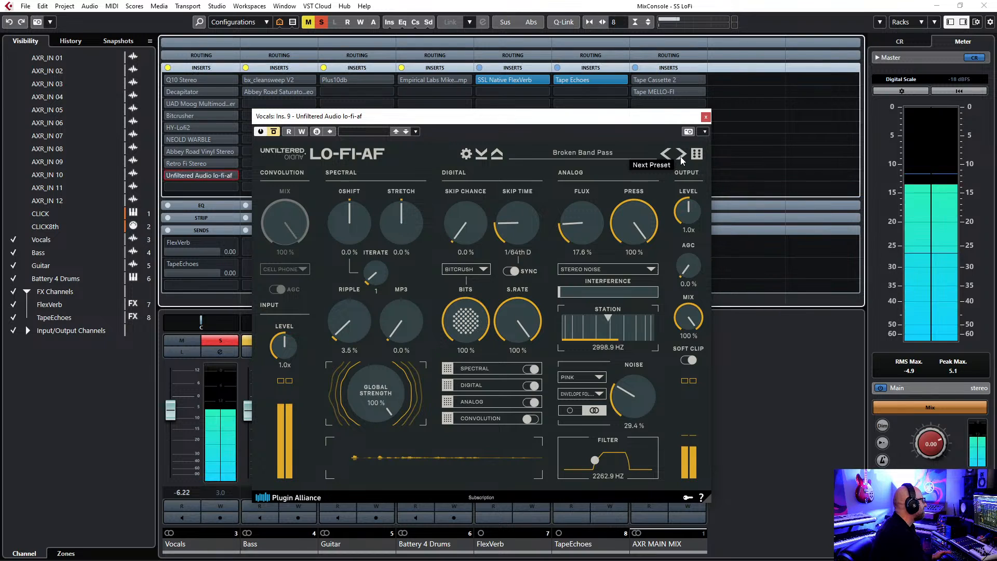
pyautogui.click(274, 132)
pyautogui.moveTo(170, 418); pyautogui.dragTo(170, 413)
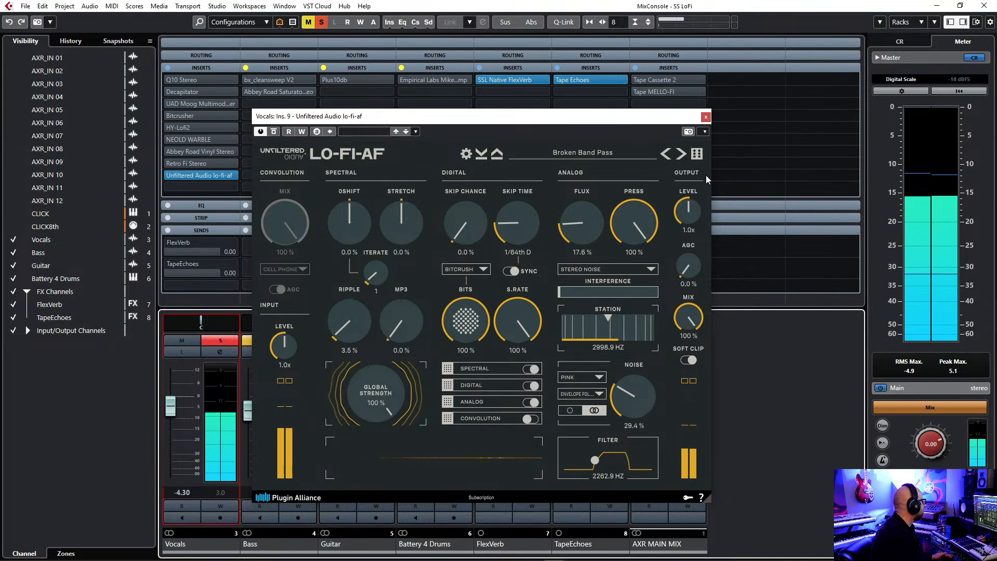
pyautogui.moveTo(628, 119); pyautogui.dragTo(630, 114)
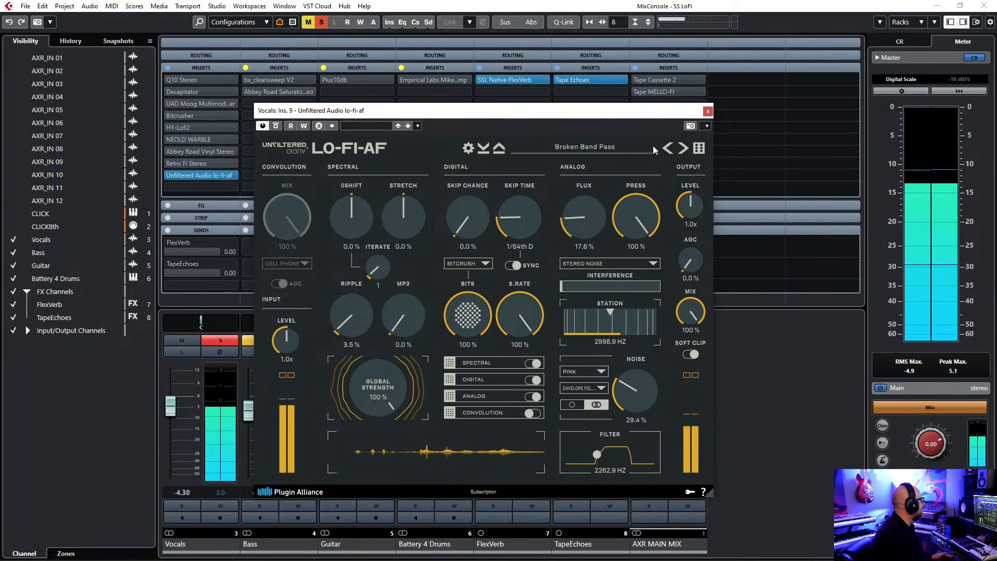
# Audition the lo-fi-af presets in sequence from Garbage Webcam Mic to Toy DAC With a Little Bending on the soloed vocal.
pyautogui.click(684, 149)
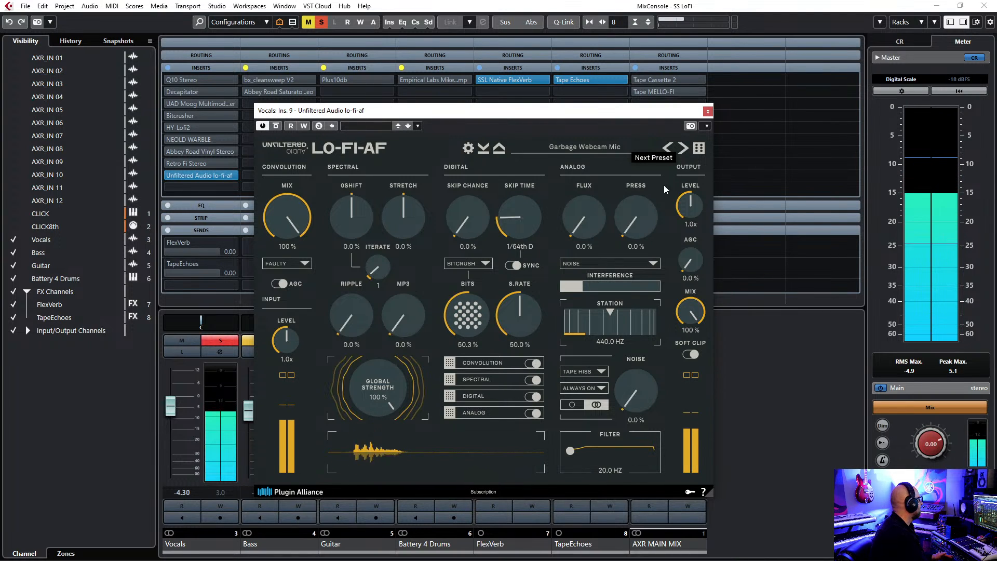
pyautogui.click(683, 150)
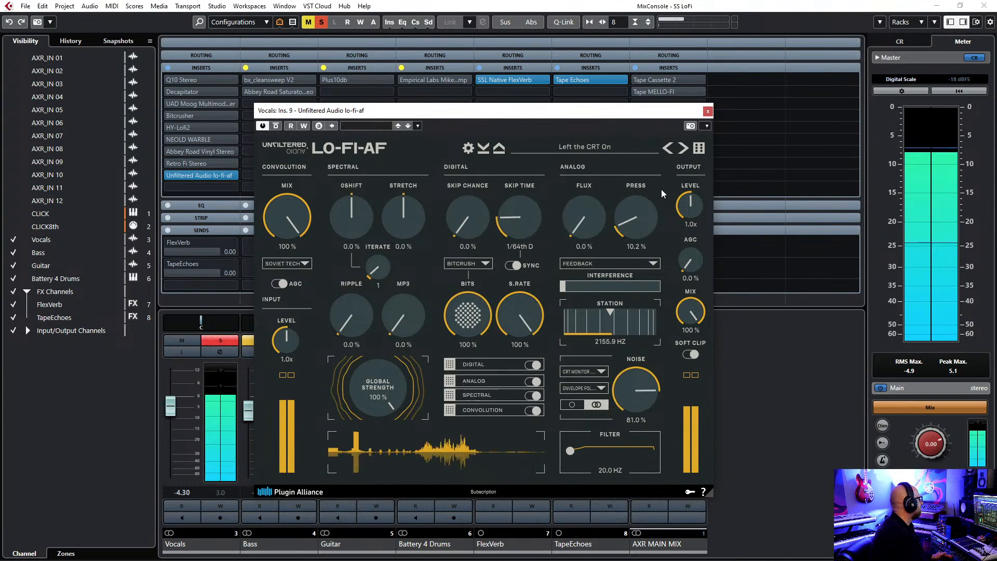
pyautogui.click(683, 152)
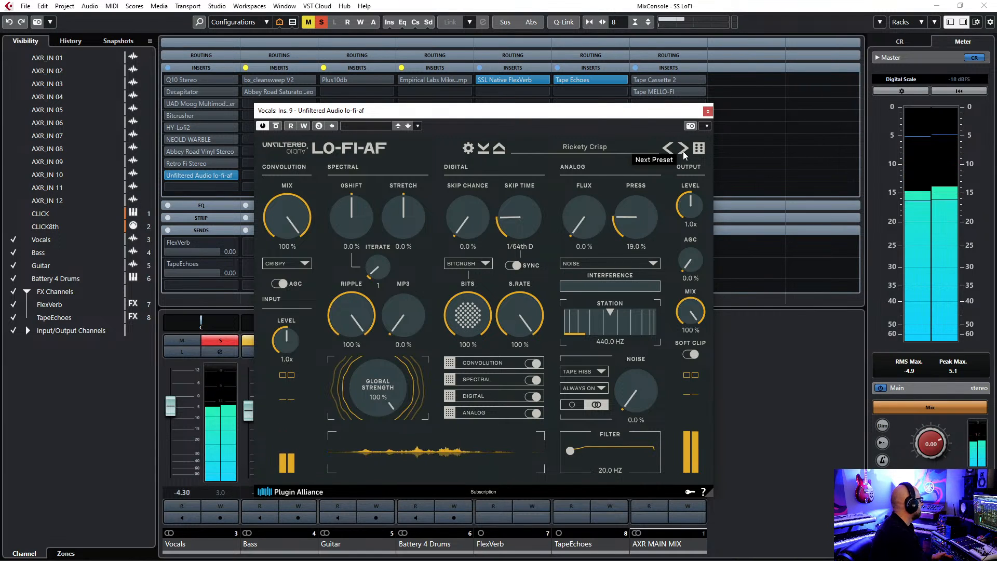
pyautogui.click(684, 152)
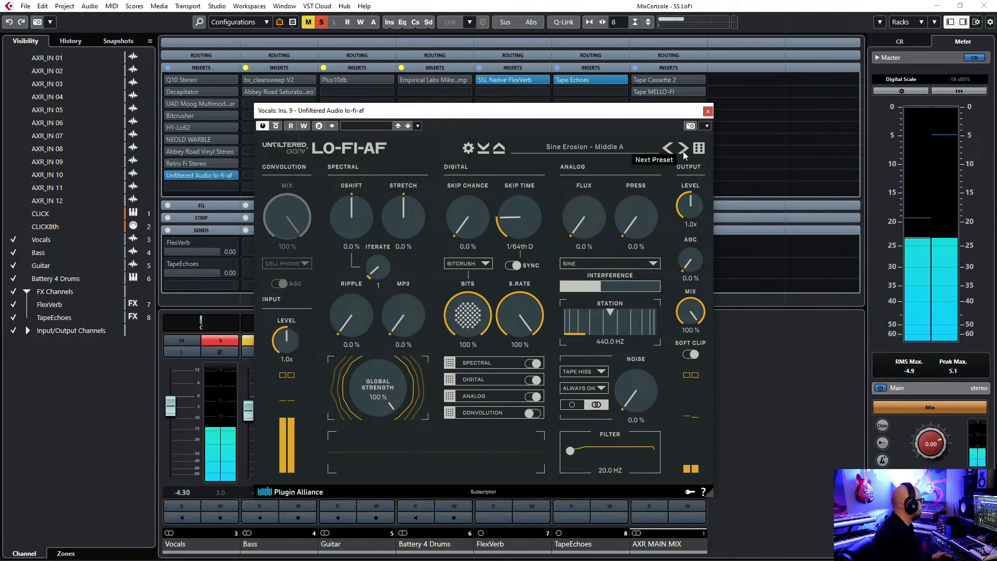
pyautogui.click(684, 152)
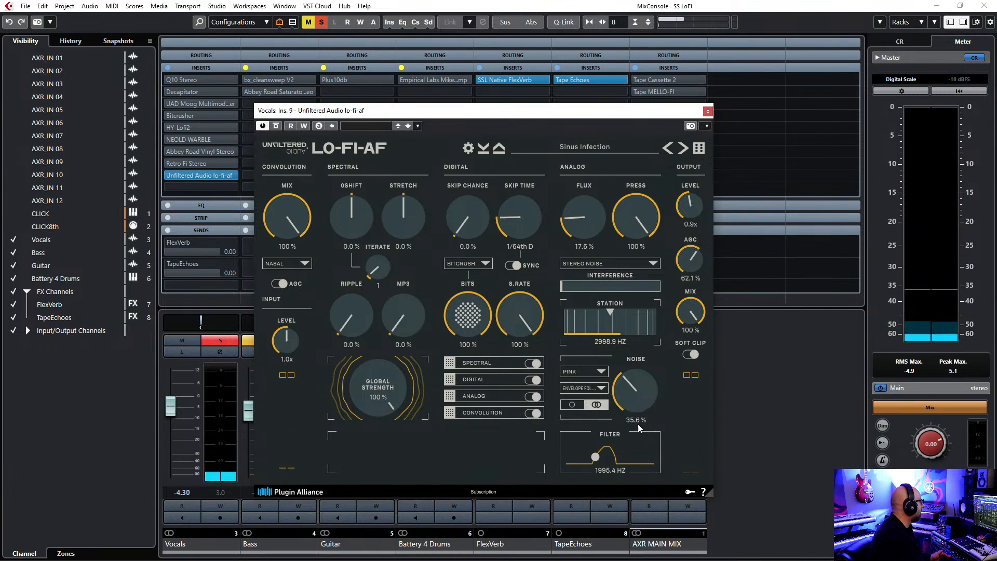
pyautogui.click(684, 148)
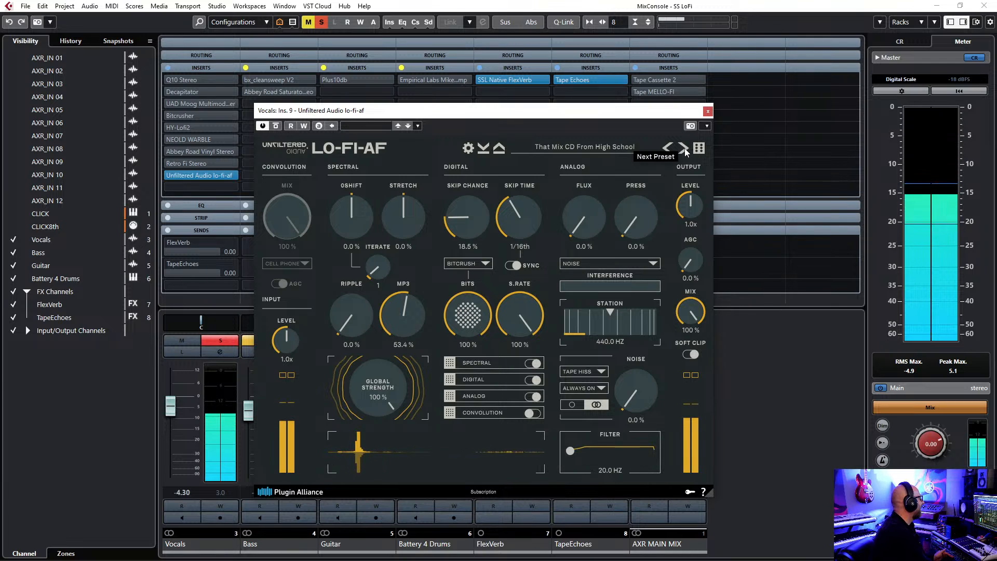
pyautogui.click(684, 149)
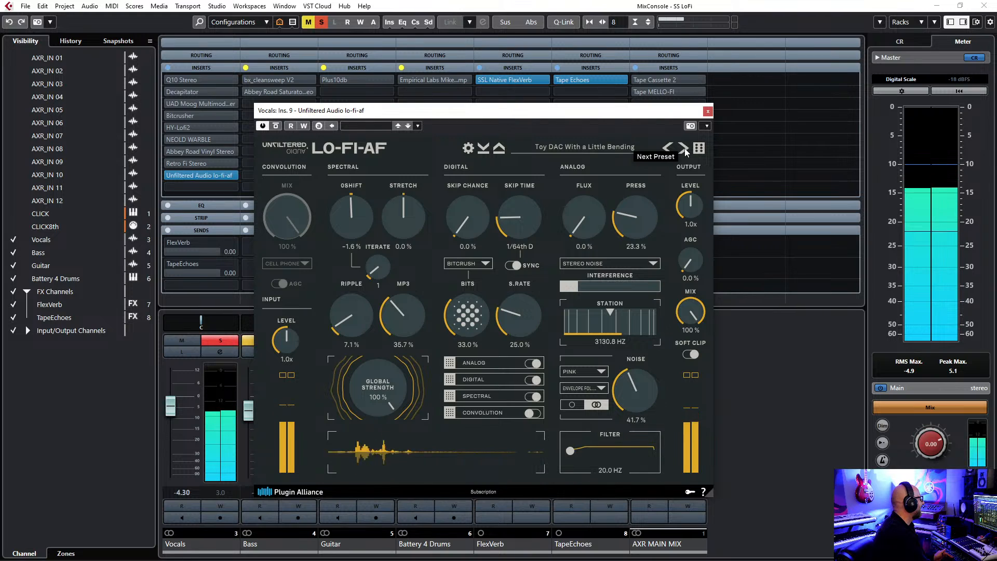
# Unsolo the Vocals, audition lo-fi-af presets up to Uhh I Think the Sub is Blown in the mix, and raise the Vocals fader to -0.46.
pyautogui.click(219, 341)
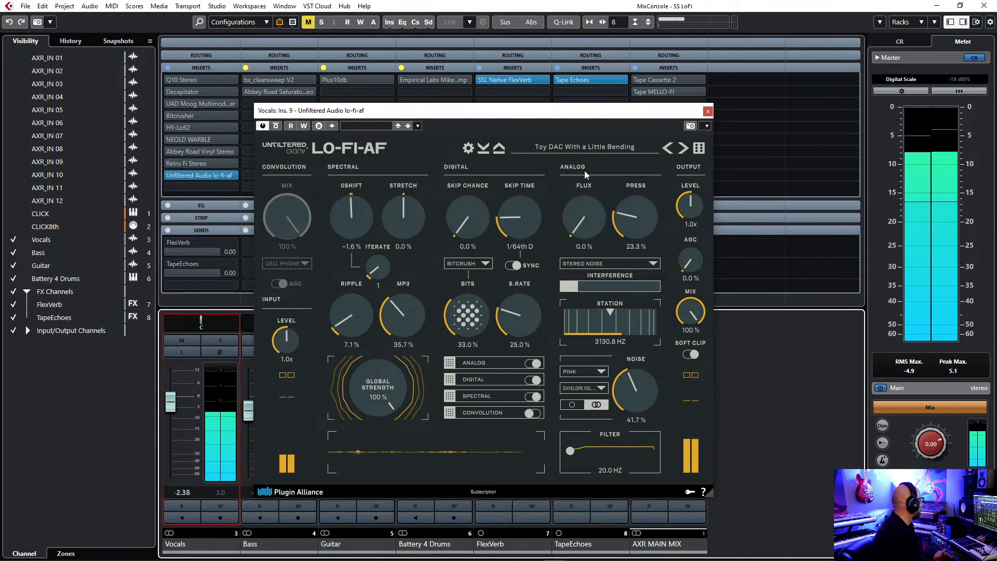
pyautogui.click(683, 148)
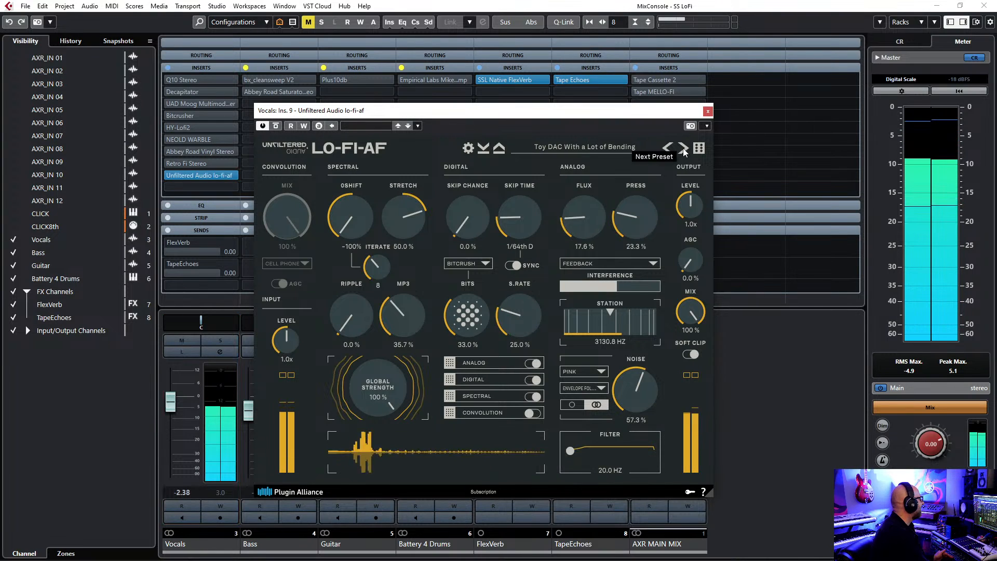
pyautogui.click(683, 148)
pyautogui.click(683, 149)
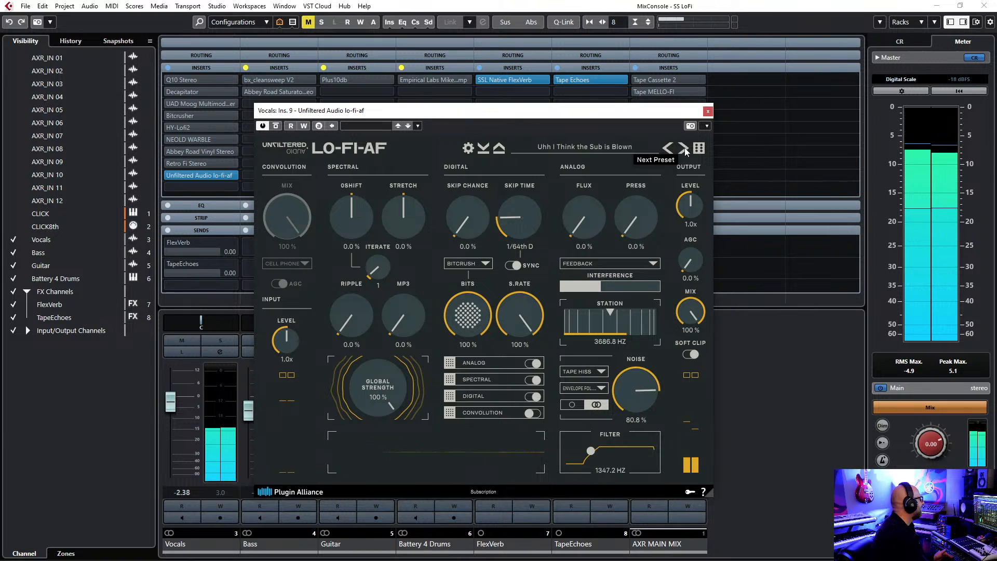
pyautogui.moveTo(172, 402); pyautogui.dragTo(172, 398)
# Audition lo-fi-af's two Alien Server Room presets, Hey Less Ring Modulation Buddy and Keef in the full mix.
pyautogui.click(683, 148)
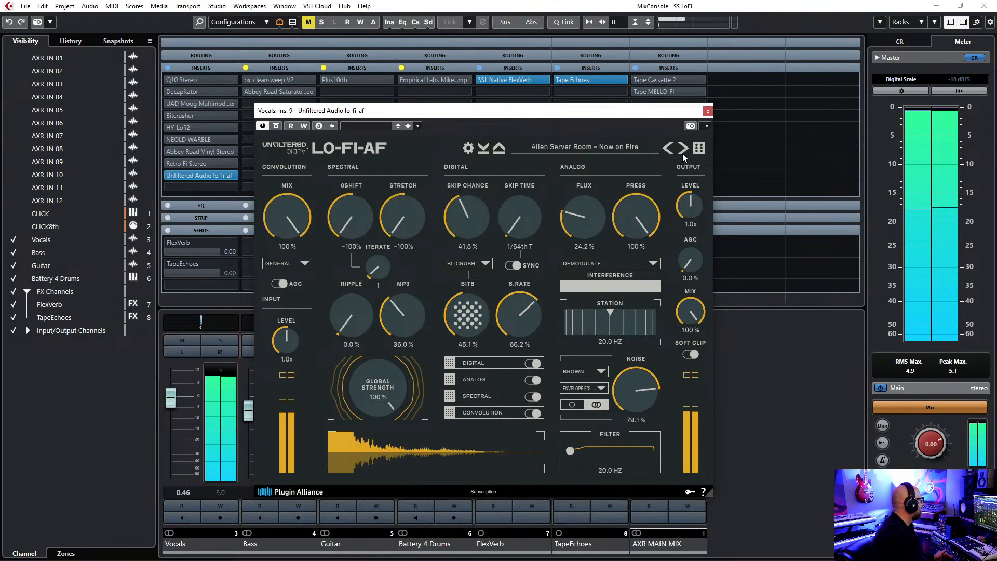
pyautogui.click(683, 149)
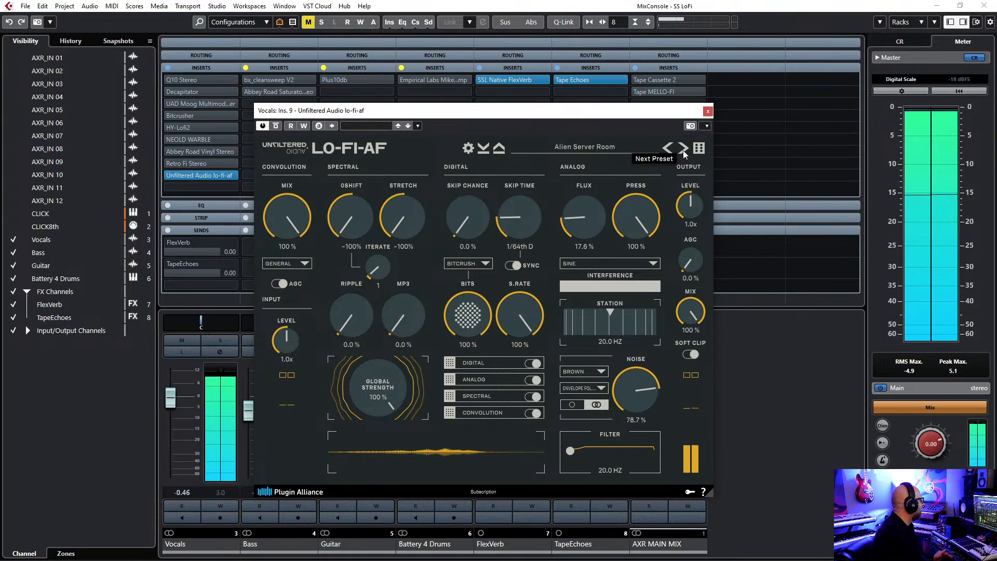
pyautogui.click(683, 149)
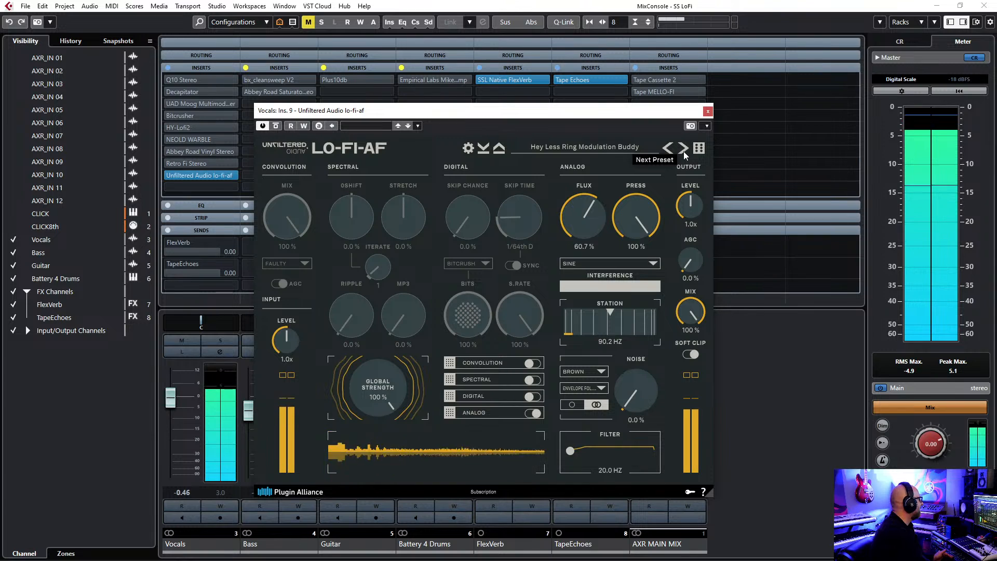
pyautogui.click(683, 151)
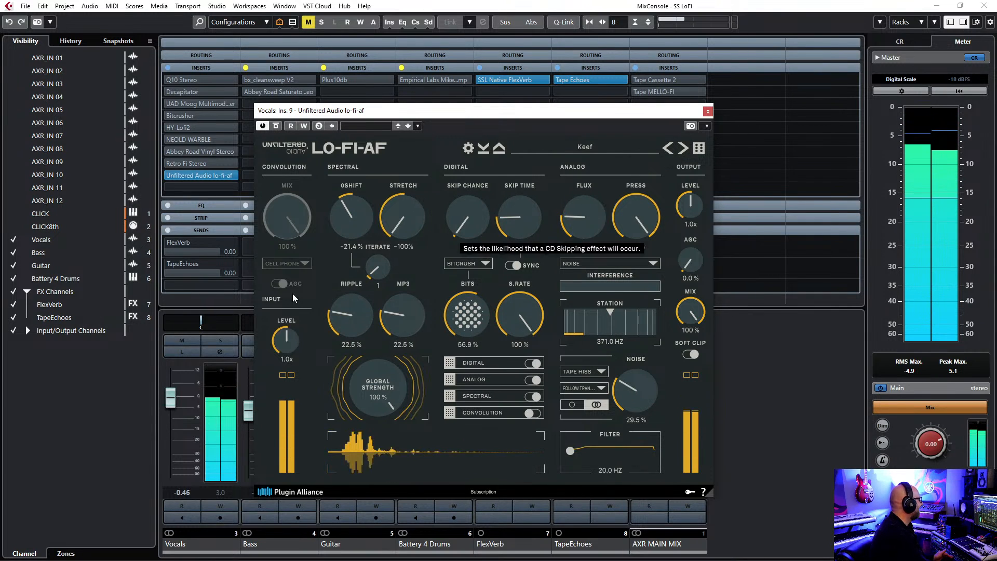
# Solo the Vocals channel, audition lo-fi-af's MP3 Codec Additive Synth preset and stop playback.
pyautogui.click(224, 341)
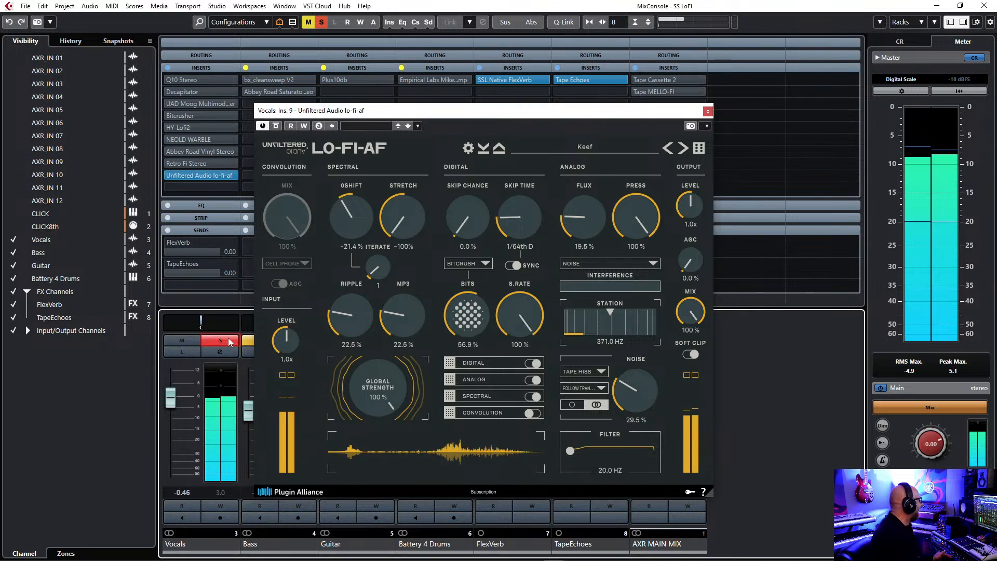
pyautogui.click(684, 148)
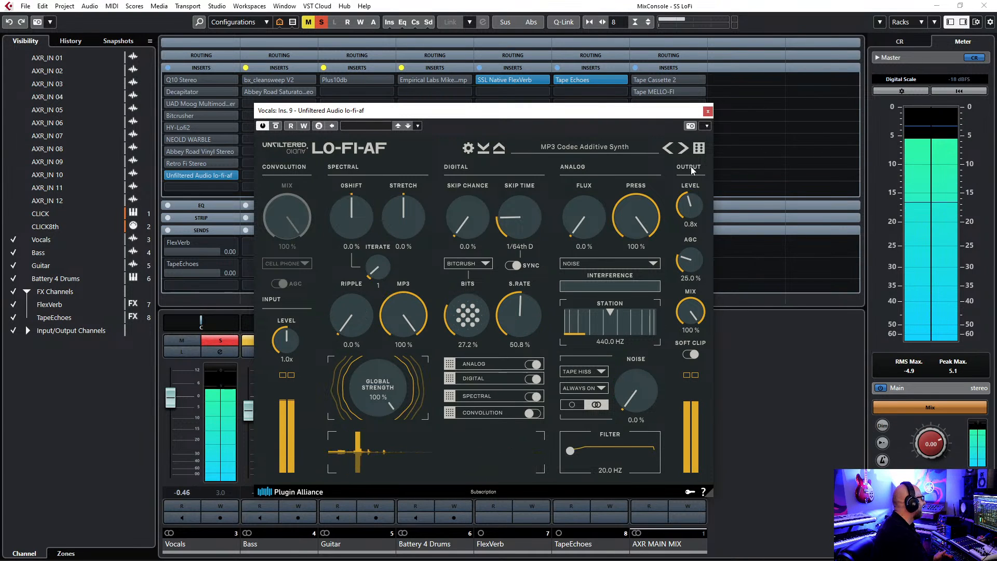
pyautogui.press('space')
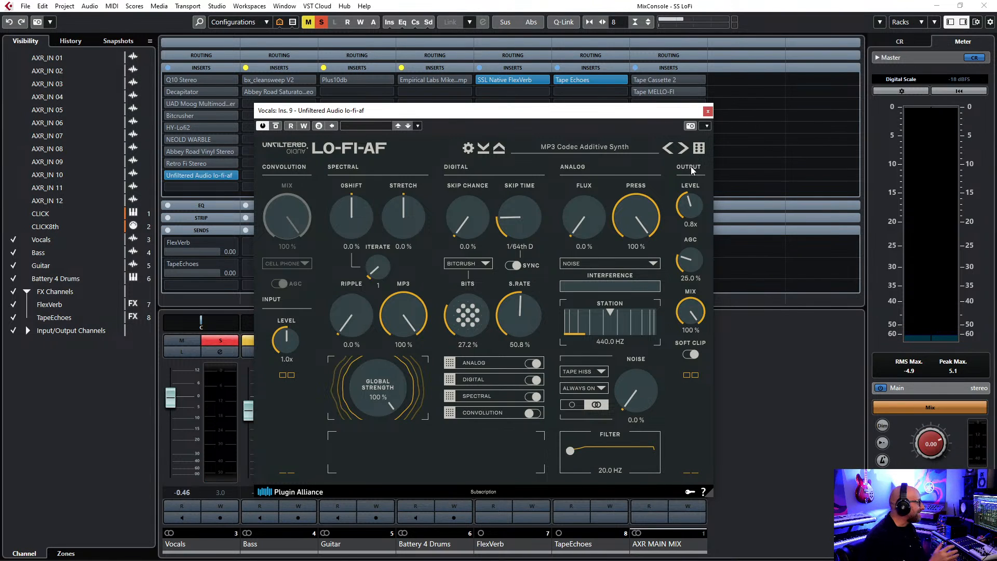
# Close and bypass Unfiltered Audio lo-fi-af, and switch the solo from the Vocals channel to the Bass channel.
pyautogui.click(708, 112)
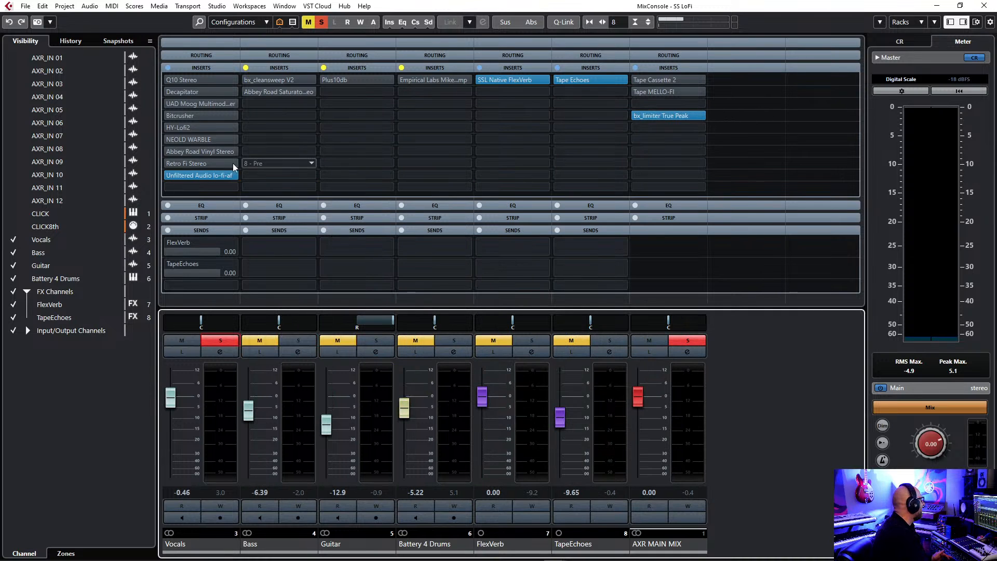
pyautogui.click(226, 342)
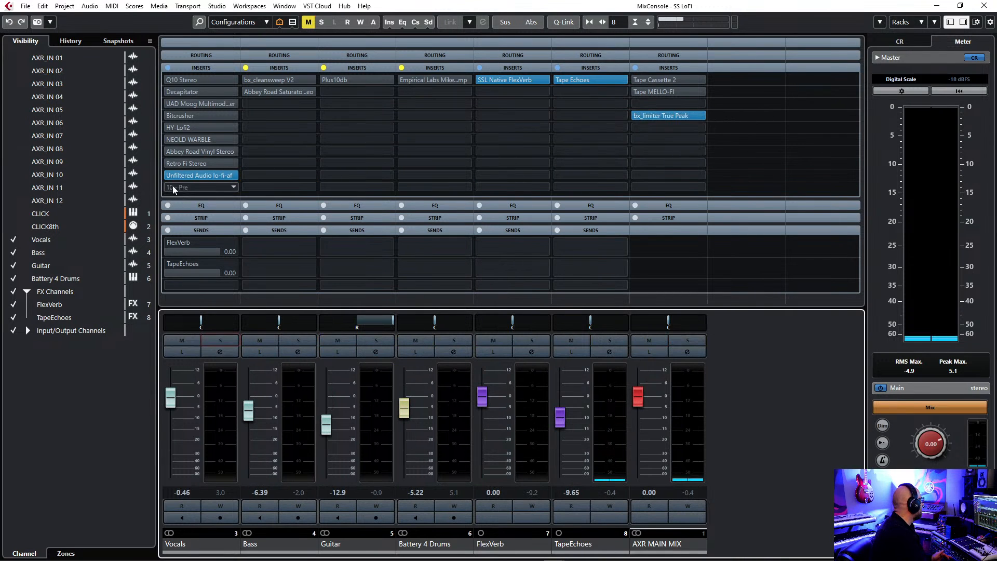
pyautogui.click(170, 175)
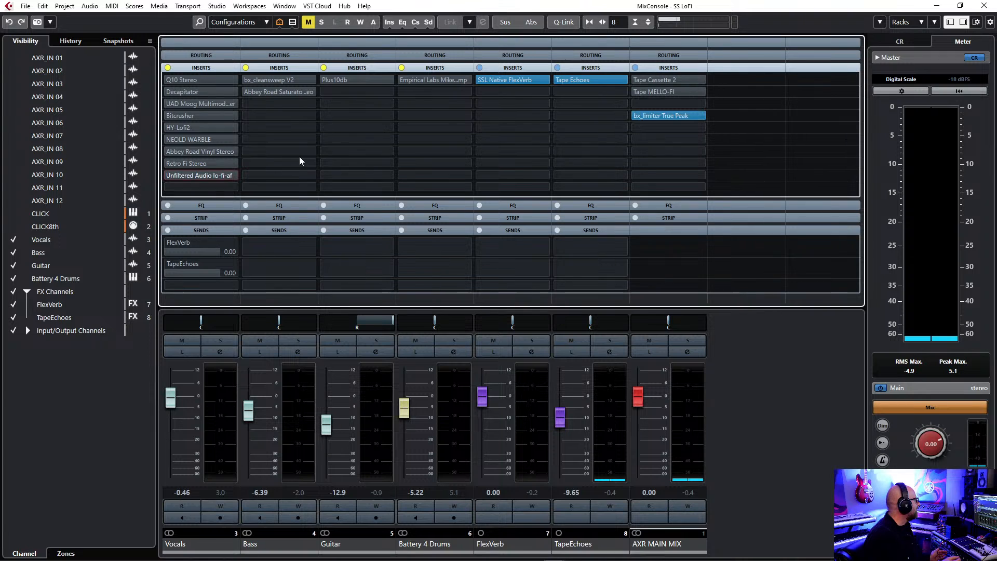
pyautogui.click(295, 342)
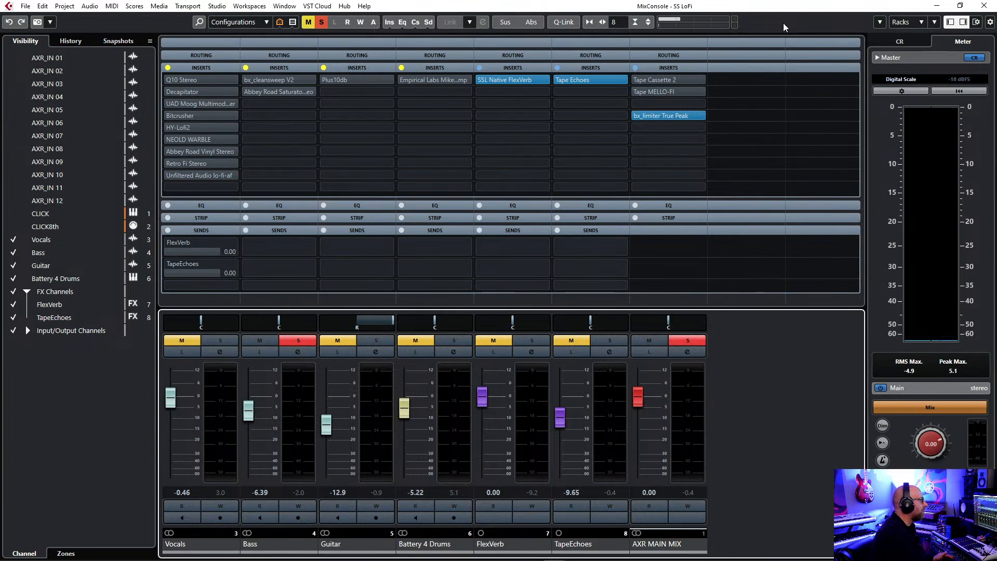
# Audition the Bass soloed and in the full mix, setting the Bass fader to -5.98 and the Battery 4 Drums fader to -3.82.
pyautogui.press('space')
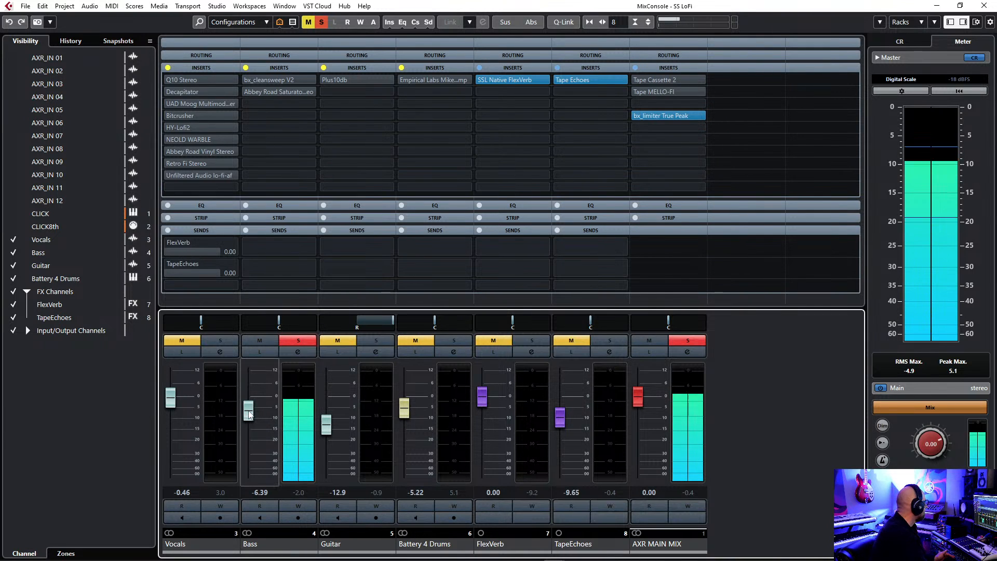
pyautogui.moveTo(248, 414); pyautogui.dragTo(253, 415)
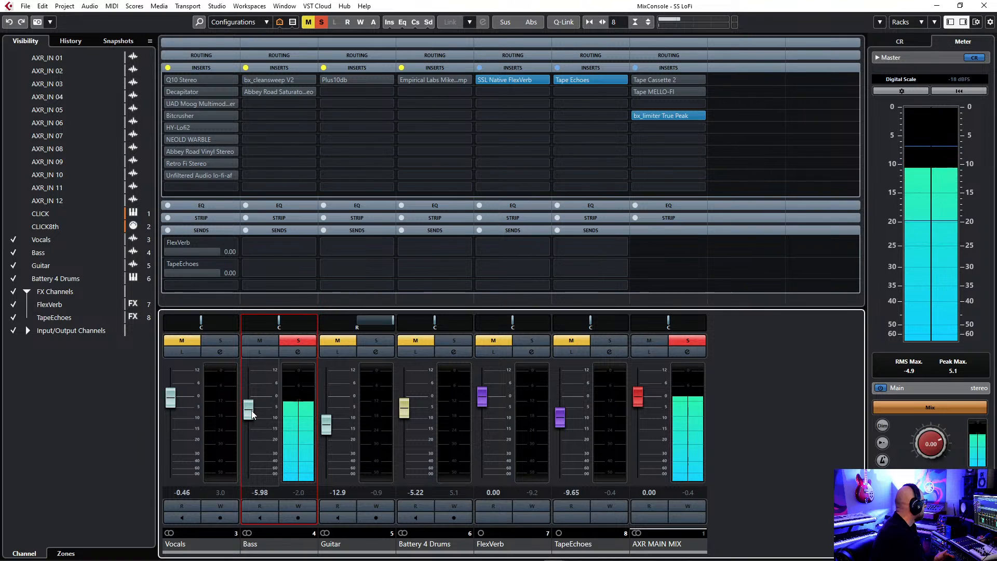
pyautogui.moveTo(376, 248)
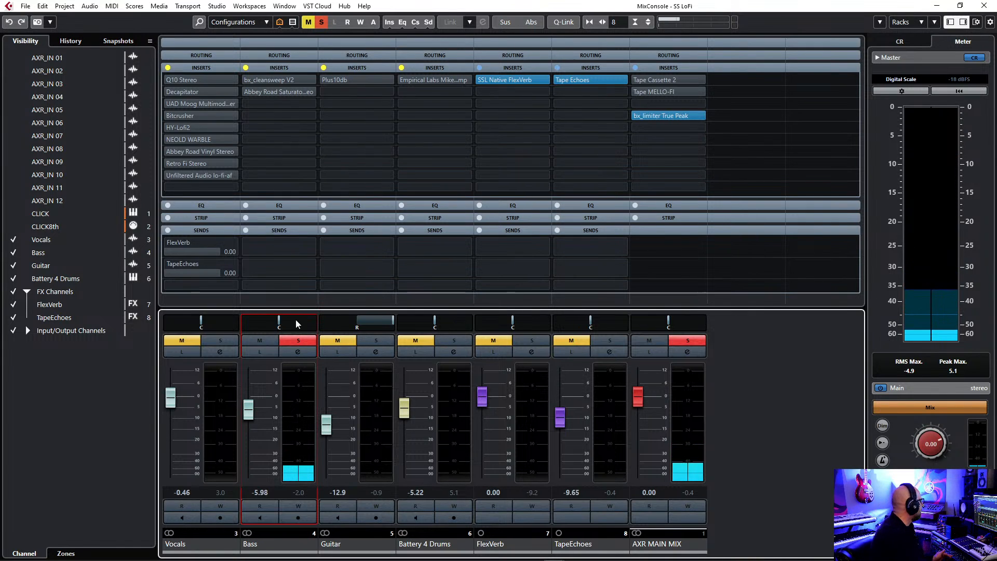
pyautogui.click(304, 342)
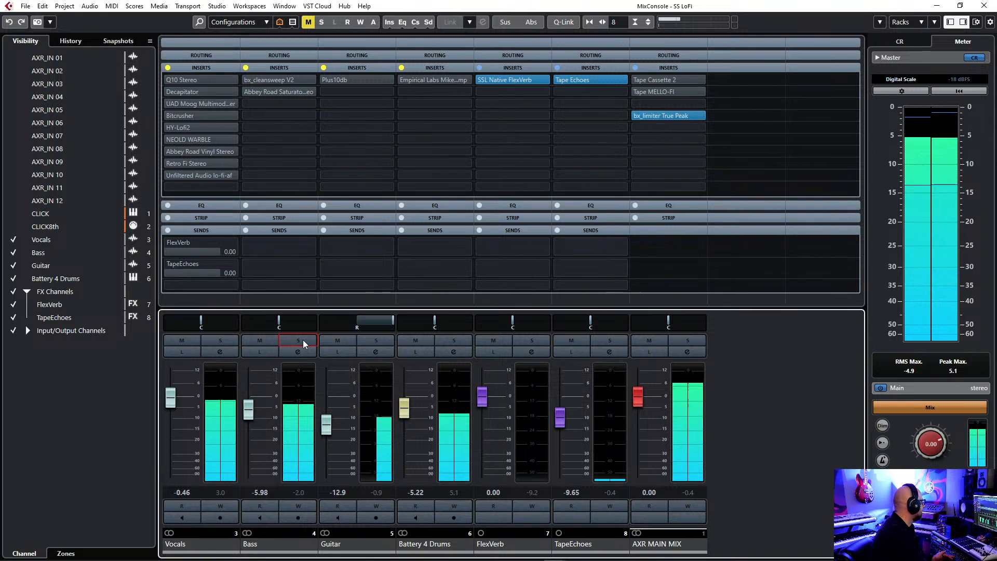
pyautogui.moveTo(408, 414); pyautogui.dragTo(408, 410)
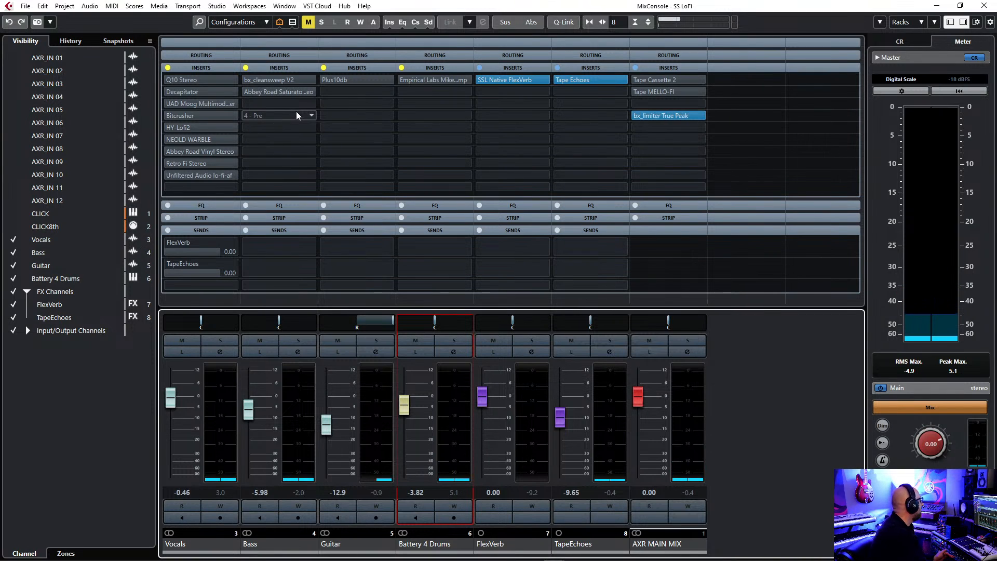
# Open the Bass channel's Abbey Road Saturator and bx_cleansweep V2 inserts and arrange their windows beside each other.
pyautogui.click(256, 93)
pyautogui.moveTo(344, 134); pyautogui.dragTo(328, 135)
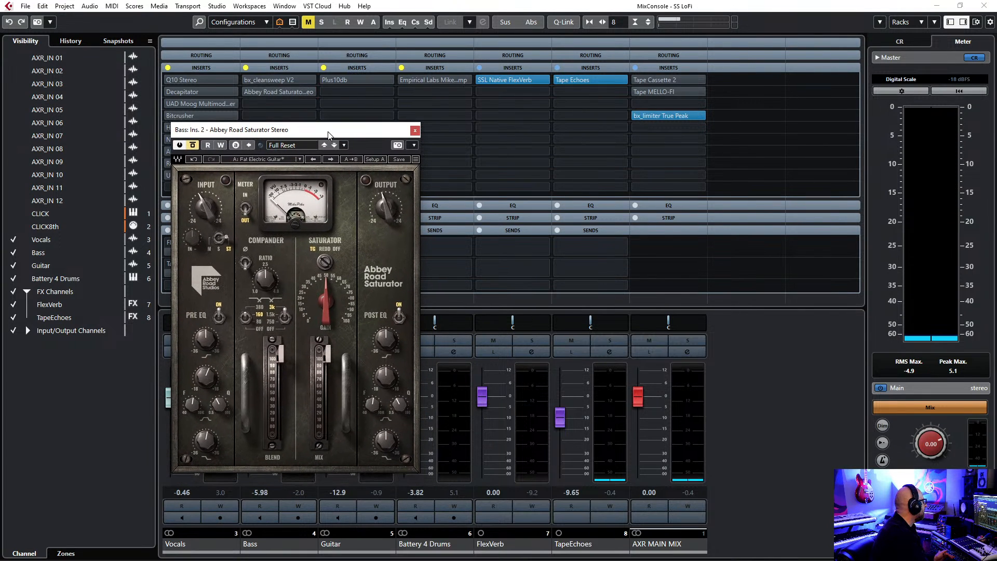
pyautogui.click(257, 82)
pyautogui.moveTo(594, 186); pyautogui.dragTo(584, 185)
pyautogui.moveTo(359, 132); pyautogui.dragTo(385, 120)
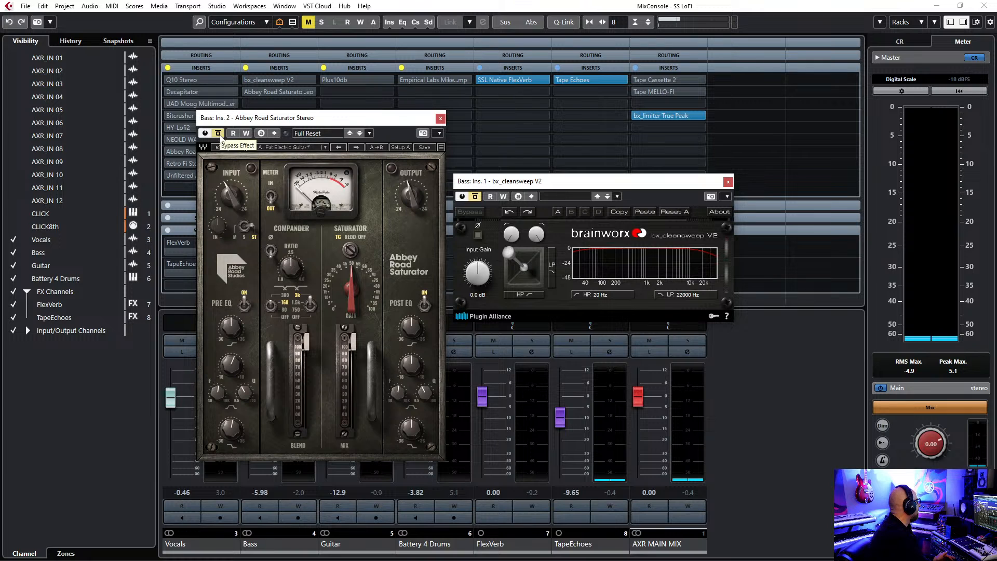
pyautogui.moveTo(370, 119); pyautogui.dragTo(333, 111)
# Solo the Bass, activate Abbey Road Saturator during playback and raise the Bass fader to -2.14.
pyautogui.click(299, 340)
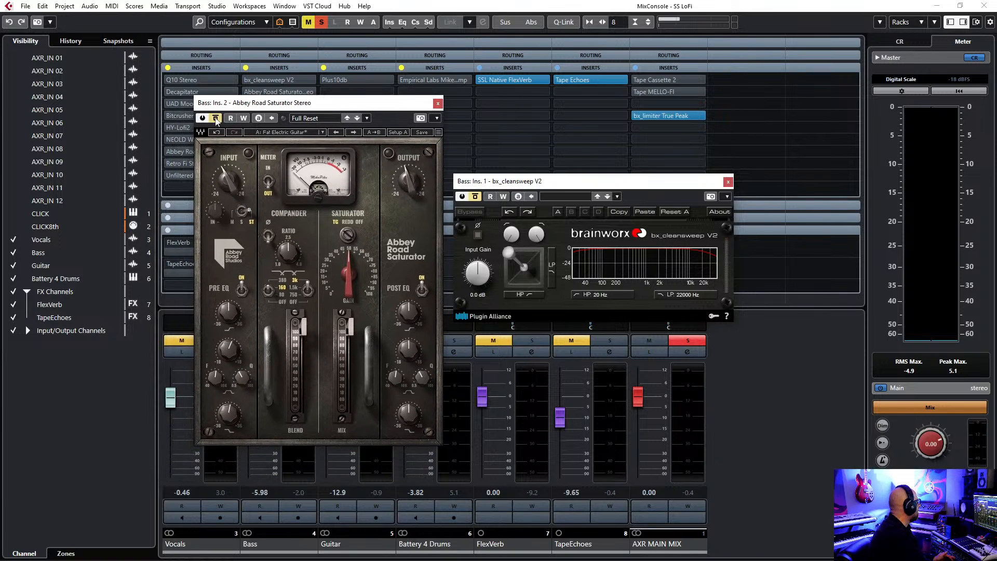
pyautogui.press('space')
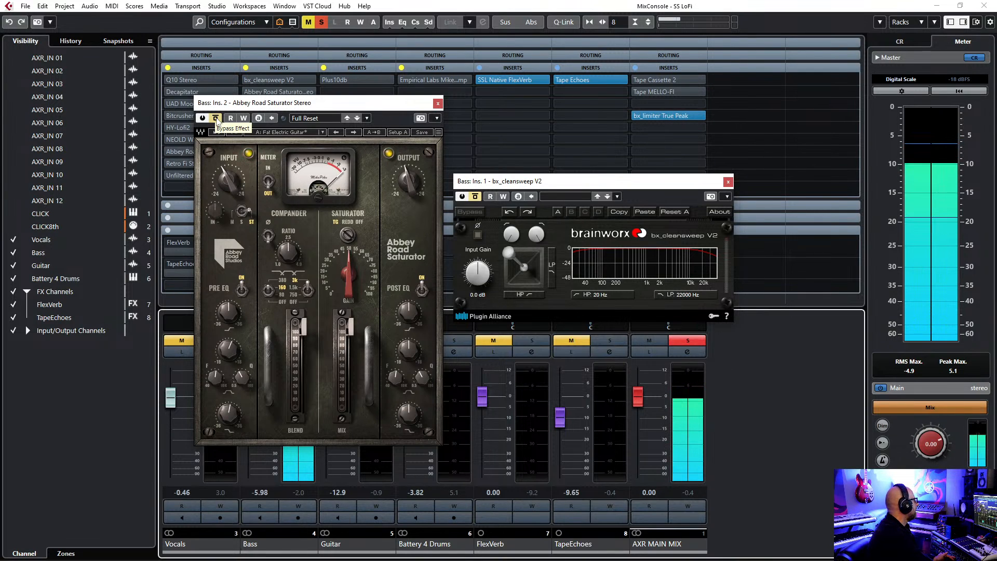
pyautogui.click(215, 119)
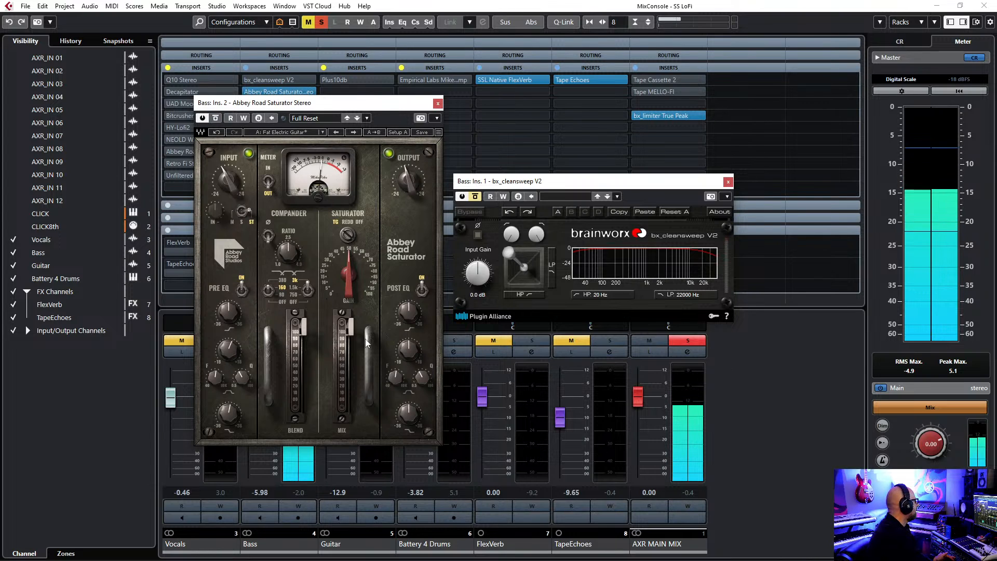
pyautogui.moveTo(348, 102); pyautogui.dragTo(449, 87)
pyautogui.moveTo(248, 417); pyautogui.dragTo(249, 408)
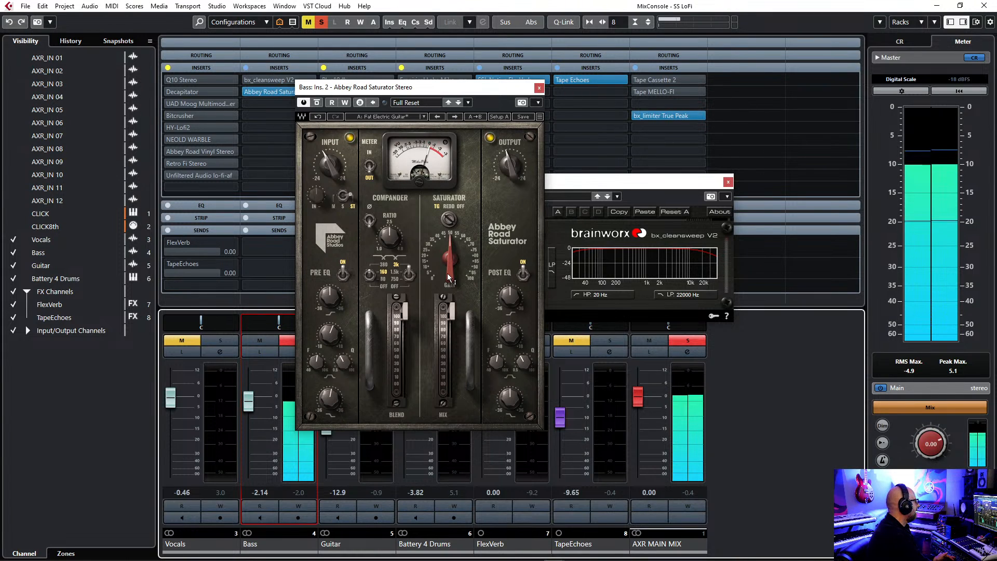
pyautogui.press('space')
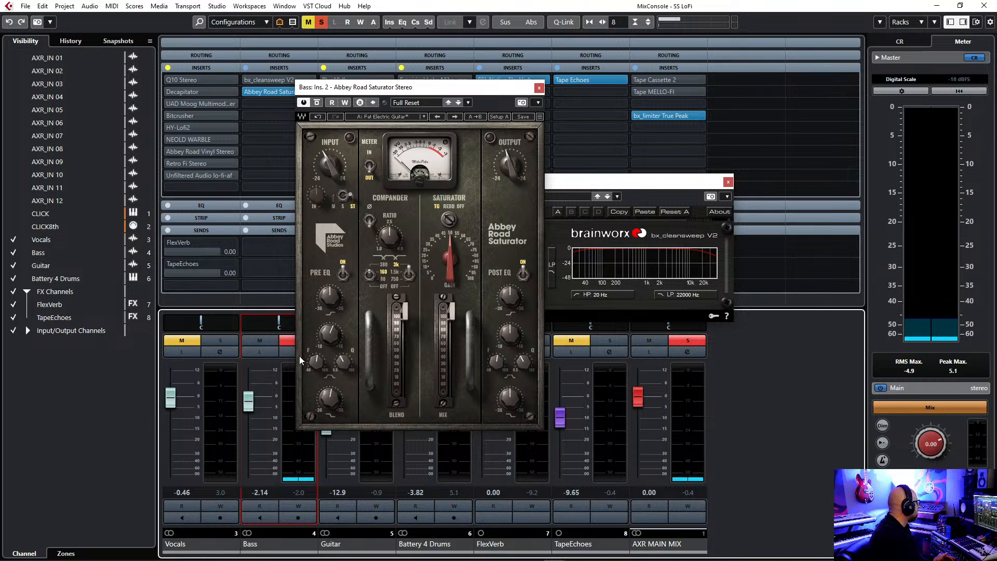
# Compare the Bass in the full mix with Abbey Road Saturator bypassed at -5.50 and active with the Bass fader raised to -0.46.
pyautogui.click(290, 341)
pyautogui.press('space')
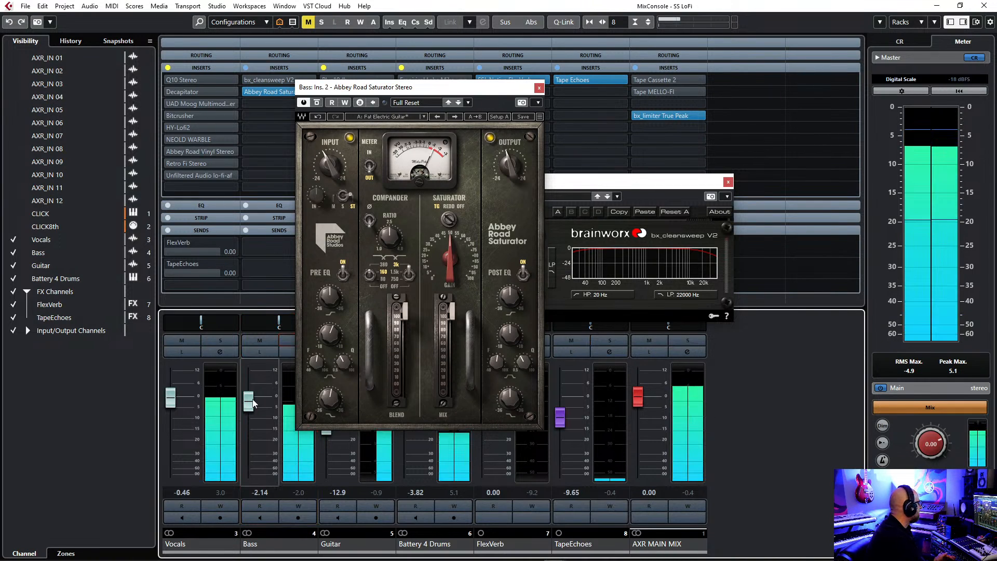
pyautogui.click(317, 103)
pyautogui.moveTo(248, 402); pyautogui.dragTo(249, 410)
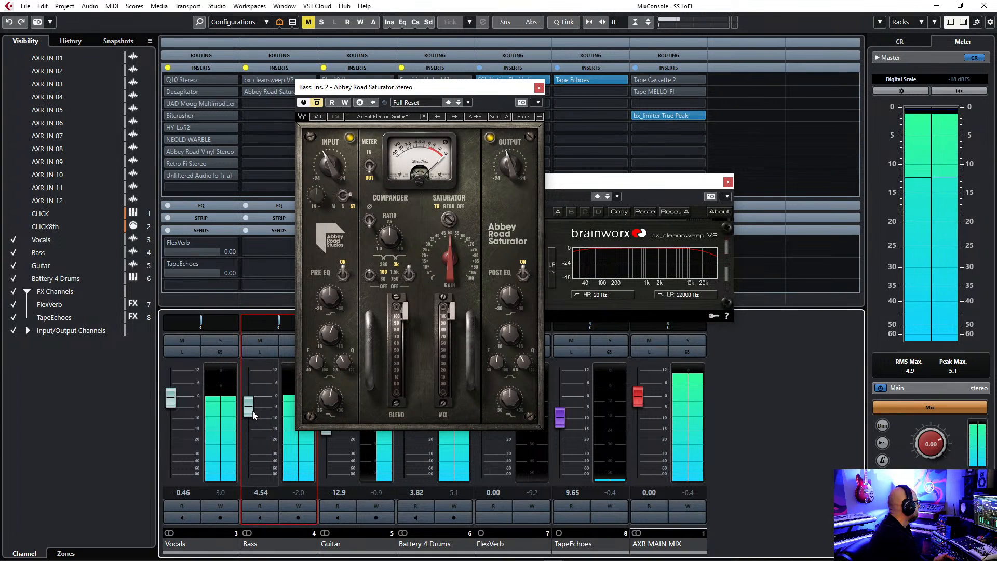
pyautogui.rightClick(255, 413)
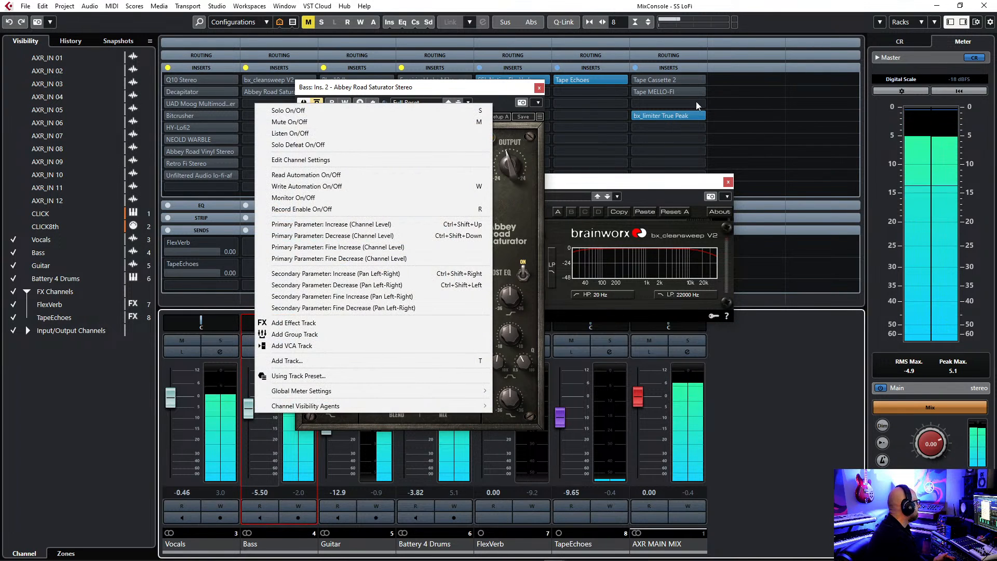
pyautogui.click(773, 10)
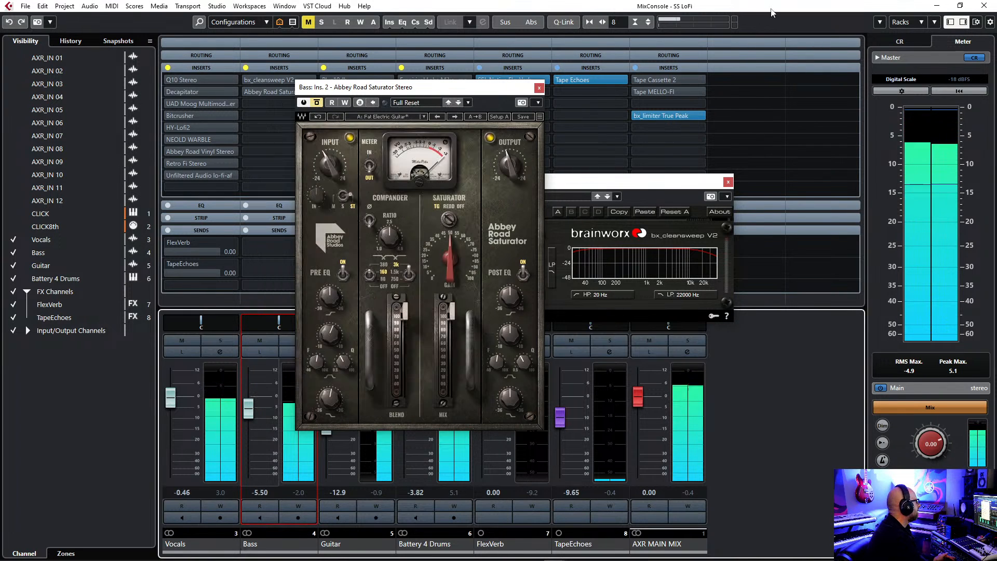
pyautogui.click(317, 105)
pyautogui.moveTo(249, 413); pyautogui.dragTo(252, 405)
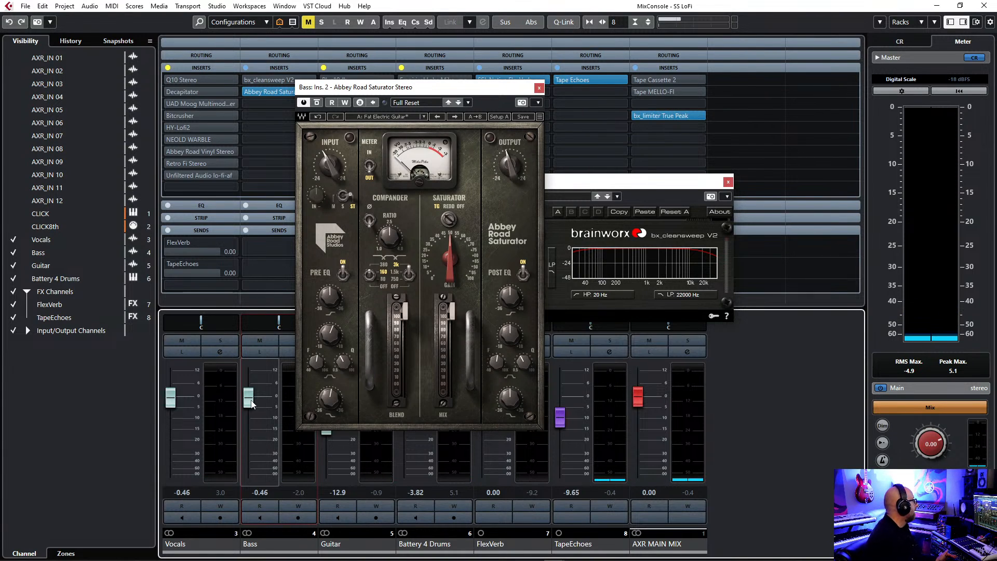
# Solo the Bass channel and strongly increase the gain of Abbey Road Saturator's saturator section during playback.
pyautogui.click(288, 341)
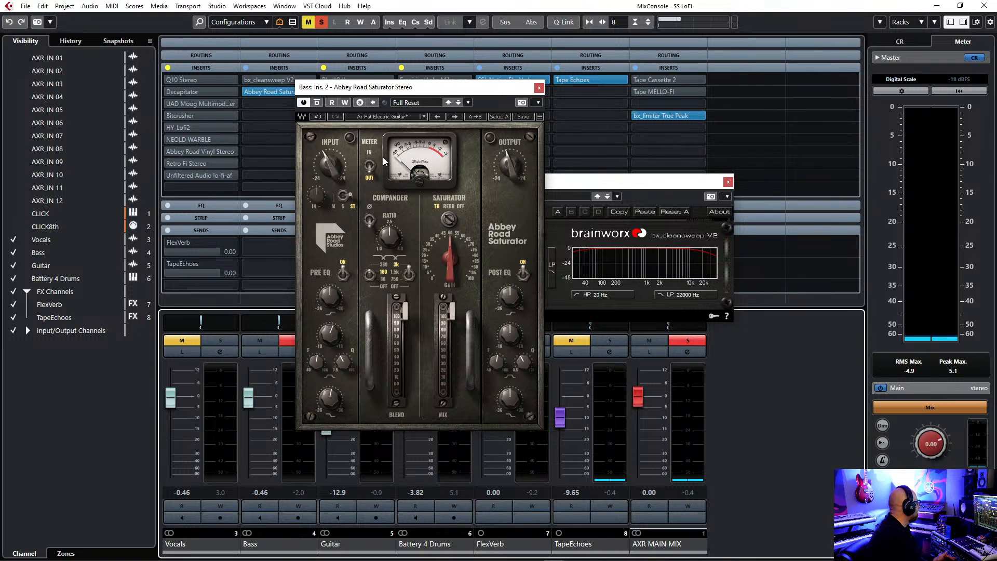
pyautogui.moveTo(444, 89); pyautogui.dragTo(457, 77)
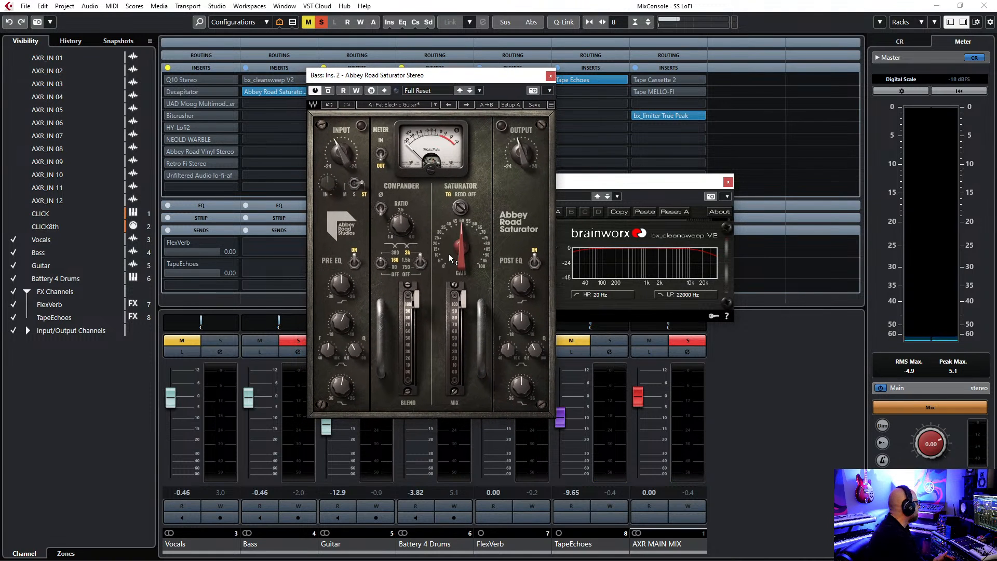
pyautogui.press('space')
pyautogui.moveTo(449, 254); pyautogui.dragTo(450, 223)
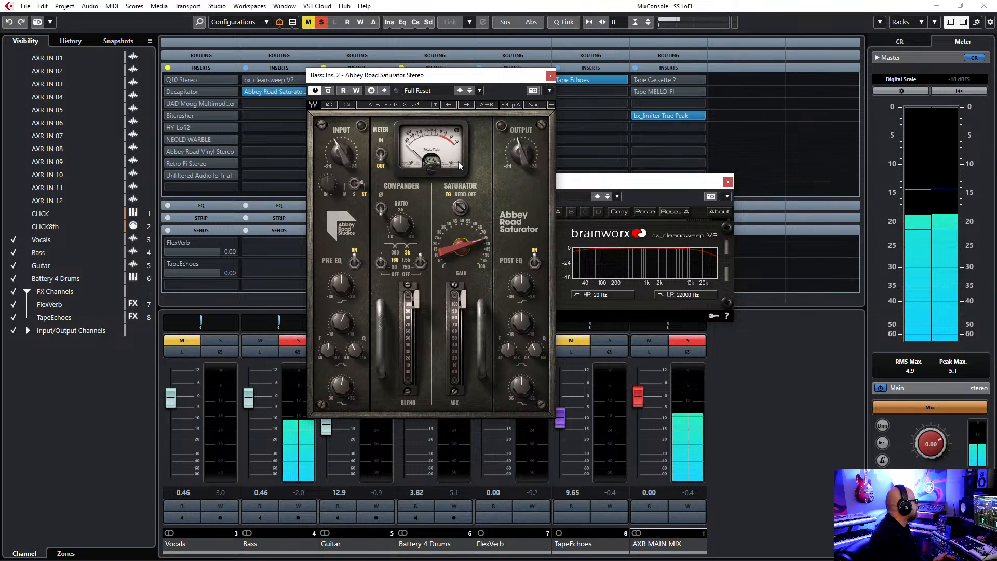
# Unsolo the Bass, lower its fader to -1.18 in the full mix and stop playback.
pyautogui.click(298, 343)
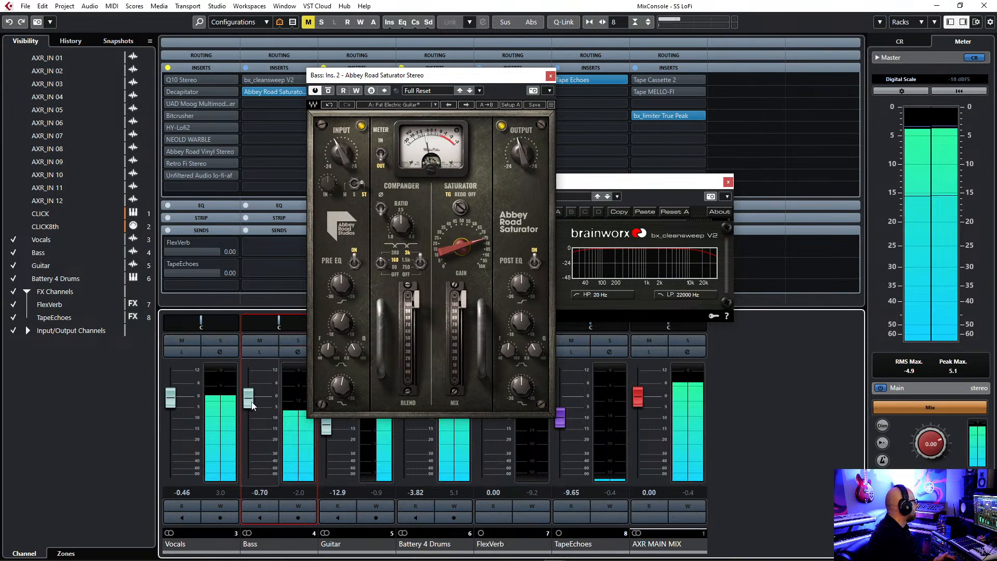
pyautogui.moveTo(253, 404); pyautogui.dragTo(253, 406)
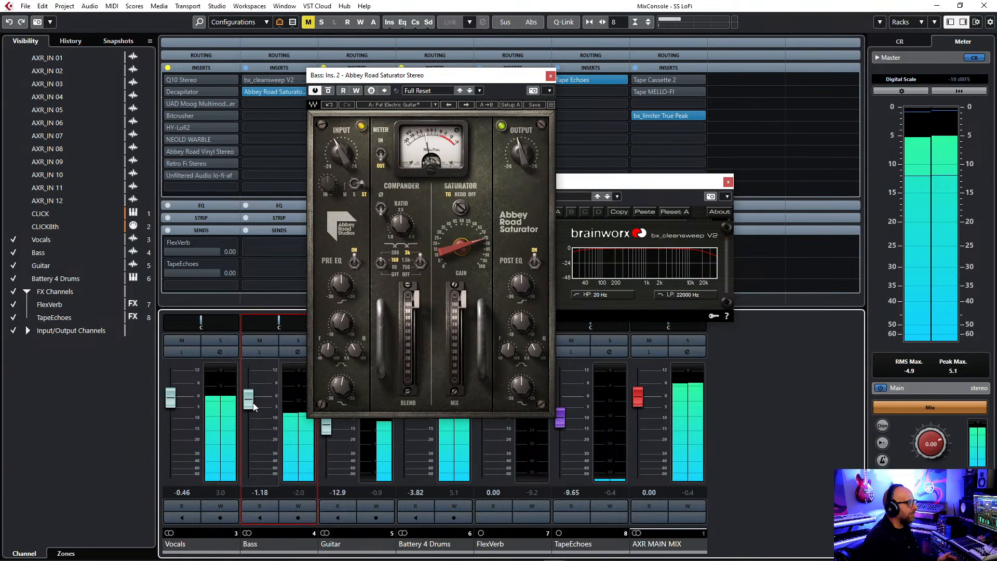
pyautogui.press('space')
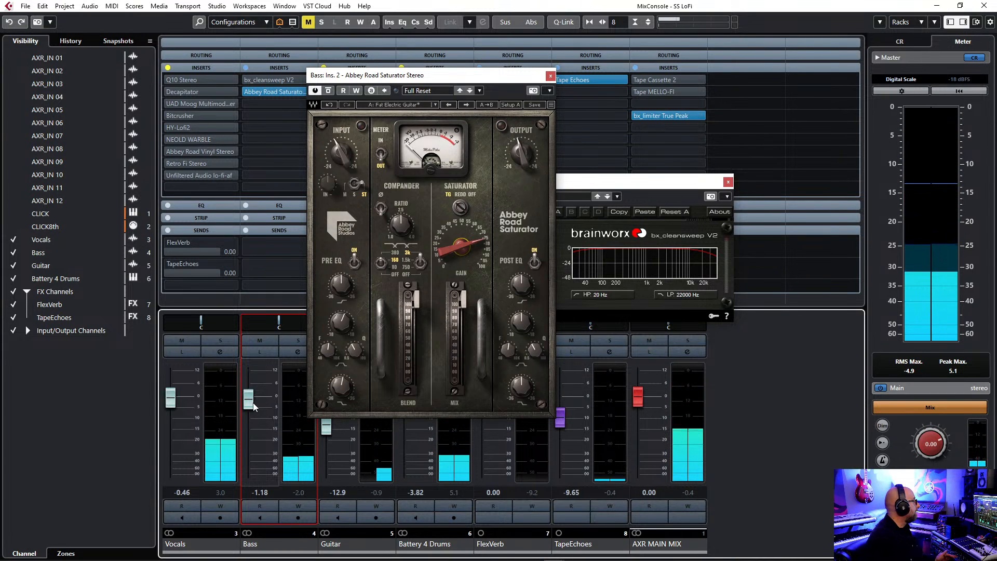
# Activate bx_cleansweep V2 on the Bass, raise its high-pass filter to 154 Hz during playback and set the Bass fader to 0.51.
pyautogui.moveTo(673, 182); pyautogui.dragTo(751, 180)
pyautogui.moveTo(455, 78); pyautogui.dragTo(444, 57)
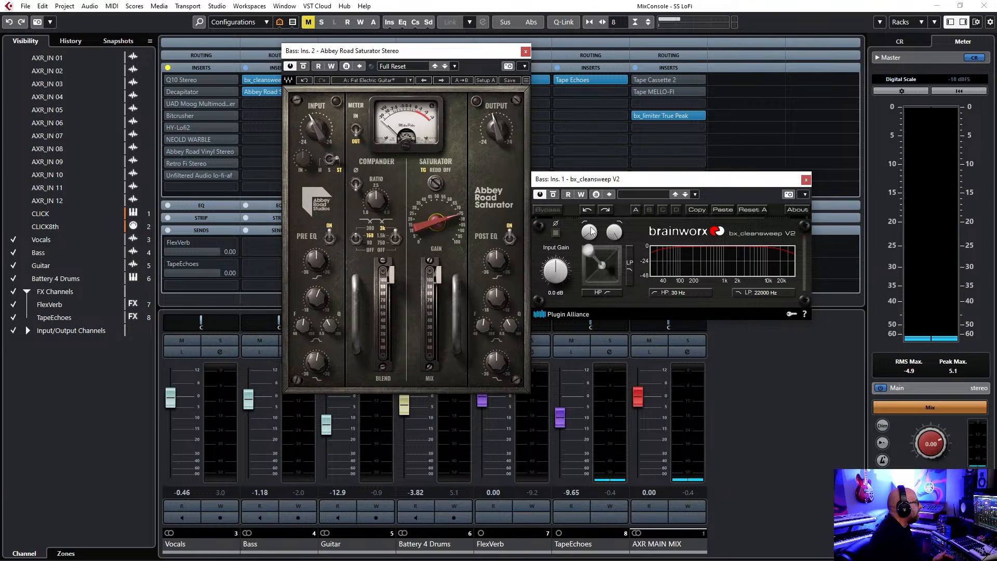
pyautogui.press('space')
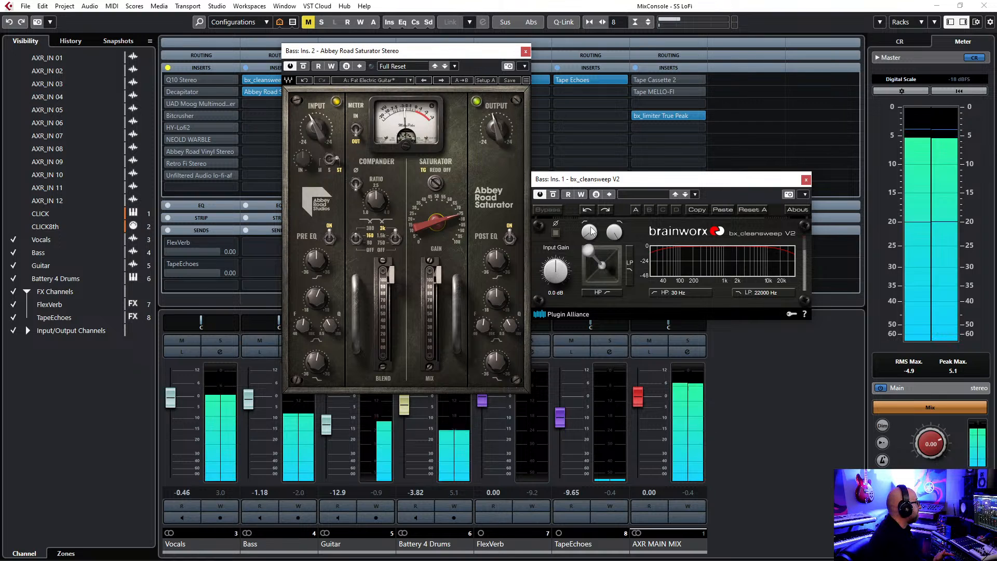
pyautogui.moveTo(591, 234); pyautogui.dragTo(591, 212)
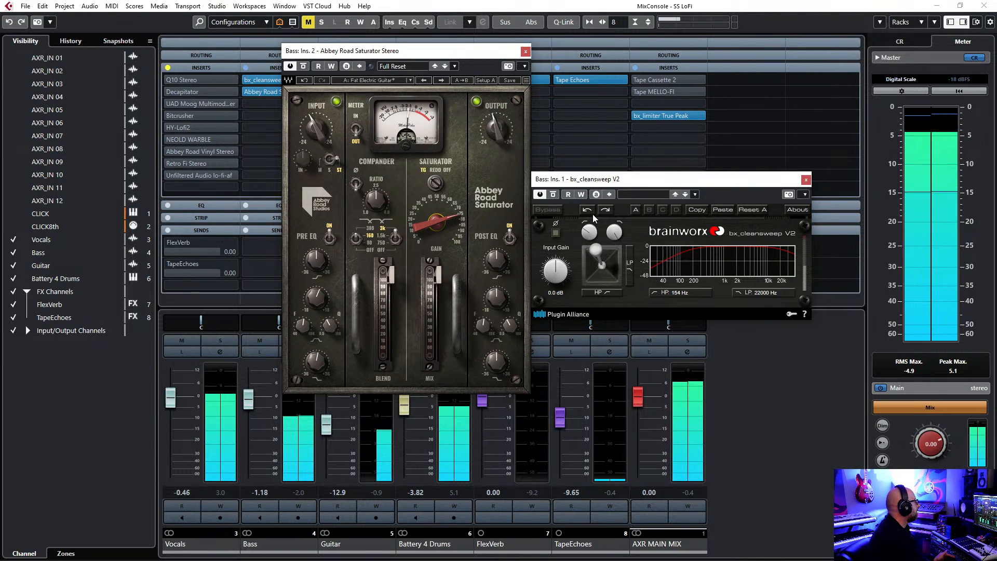
pyautogui.moveTo(243, 401); pyautogui.dragTo(250, 399)
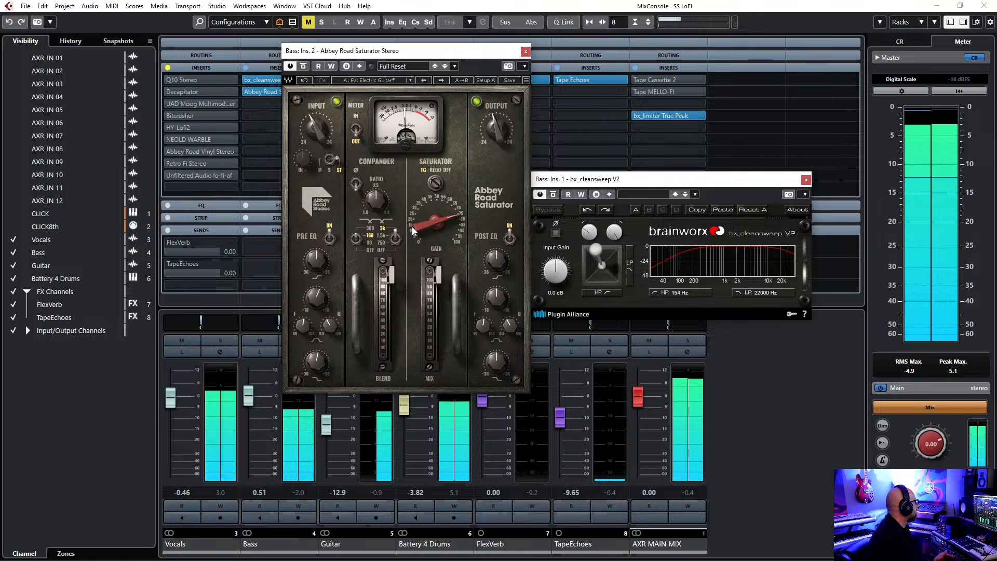
# Increase Abbey Road Saturator's gain slightly and raise bx_cleansweep V2's high-pass to 243 Hz, comparing the filter bypassed and active.
pyautogui.moveTo(415, 227); pyautogui.dragTo(416, 224)
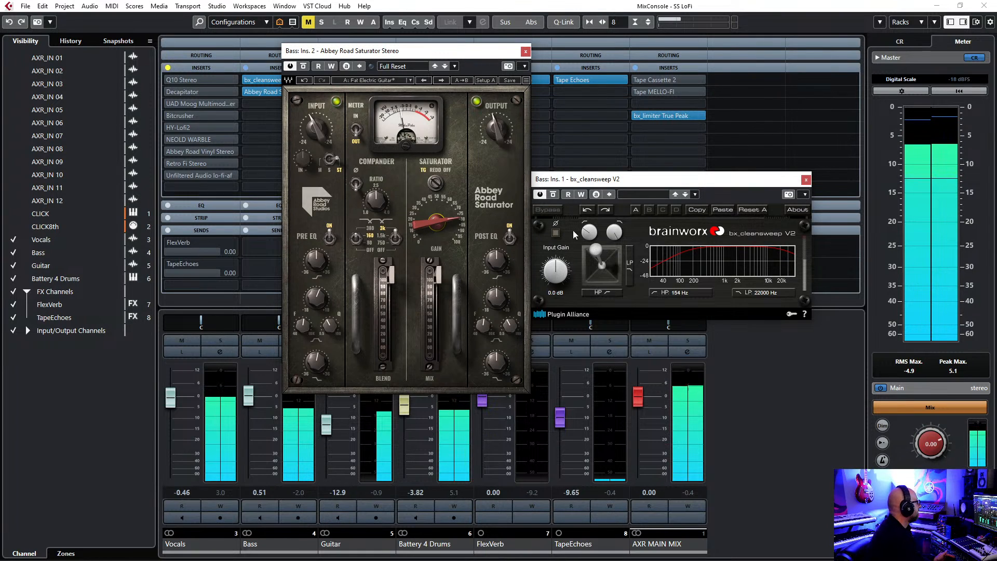
pyautogui.moveTo(586, 230); pyautogui.dragTo(586, 227)
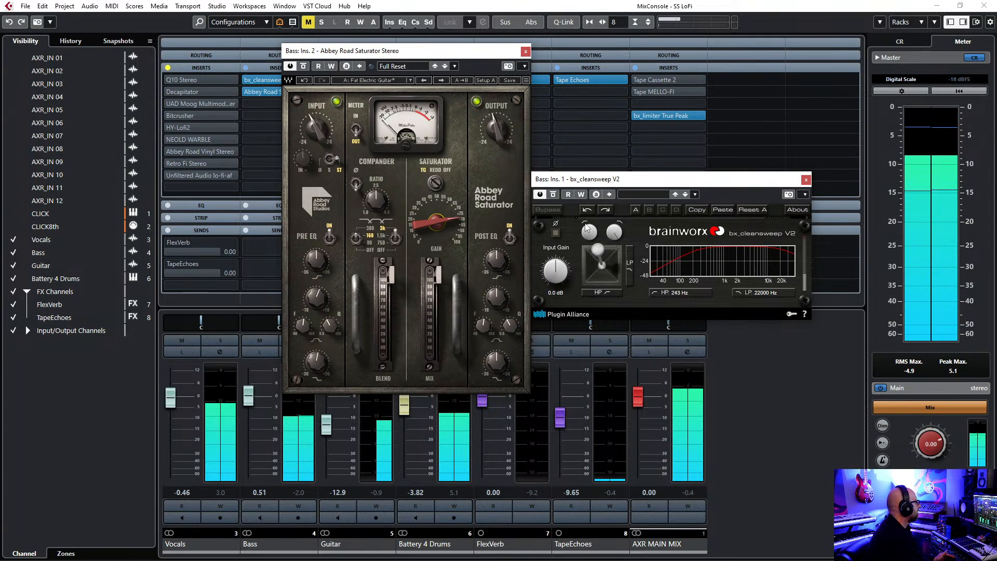
pyautogui.click(552, 195)
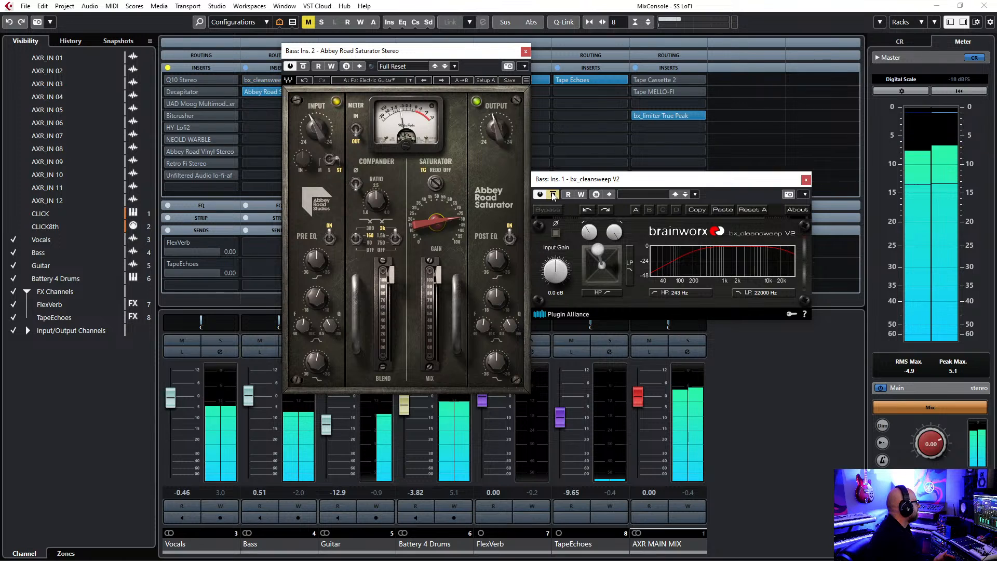
pyautogui.click(553, 195)
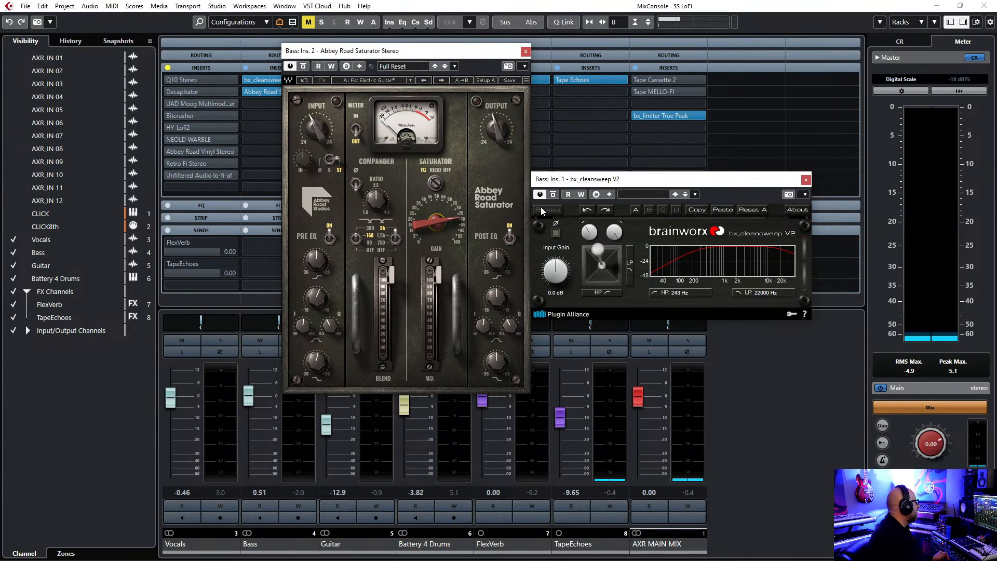
# Regroup the plug-in windows, bypass both Bass inserts and audition the full mix with the Bass fader lowered to -9.59.
pyautogui.moveTo(440, 53); pyautogui.dragTo(558, 60)
pyautogui.moveTo(688, 185); pyautogui.dragTo(623, 163)
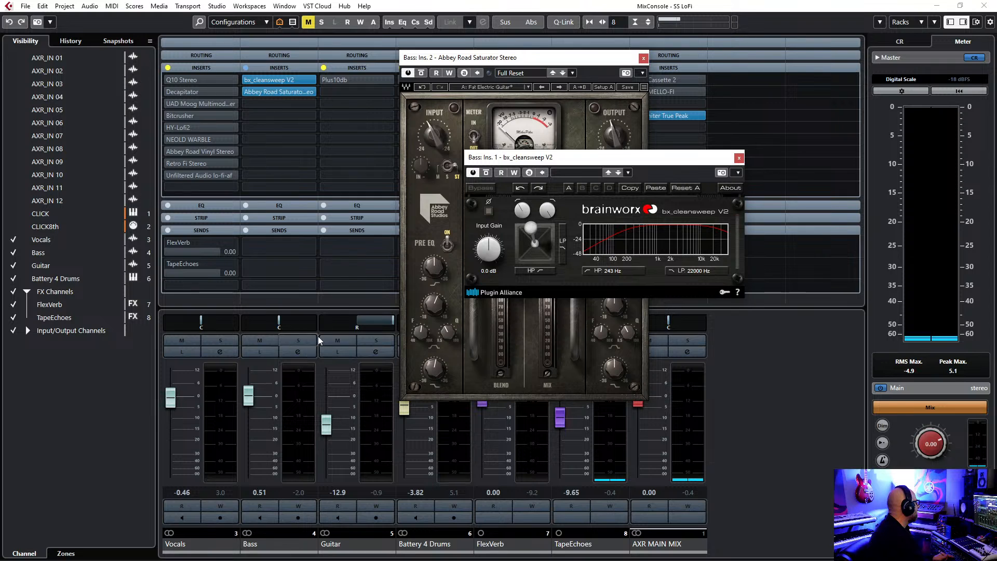
pyautogui.press('space')
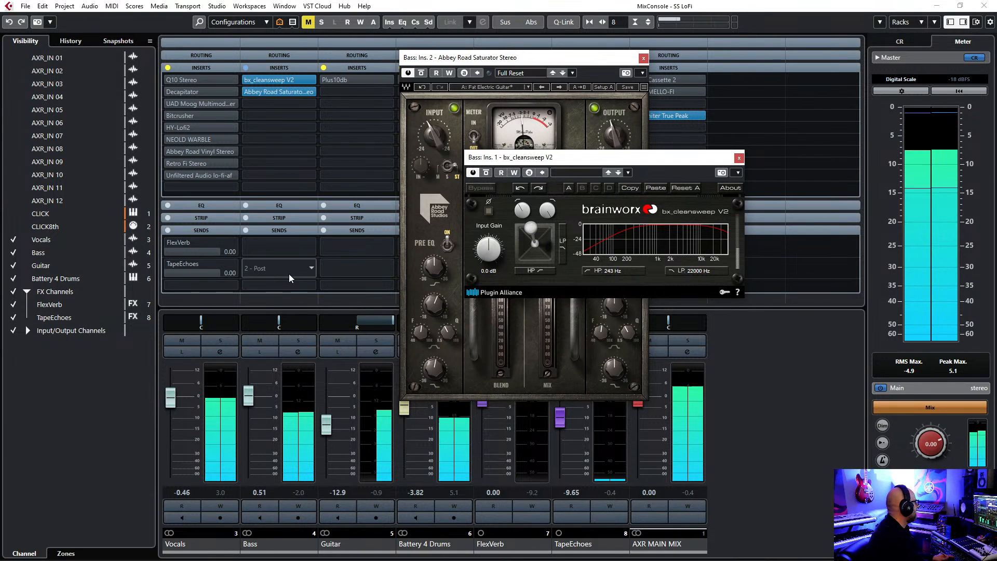
pyautogui.moveTo(249, 401); pyautogui.dragTo(256, 422)
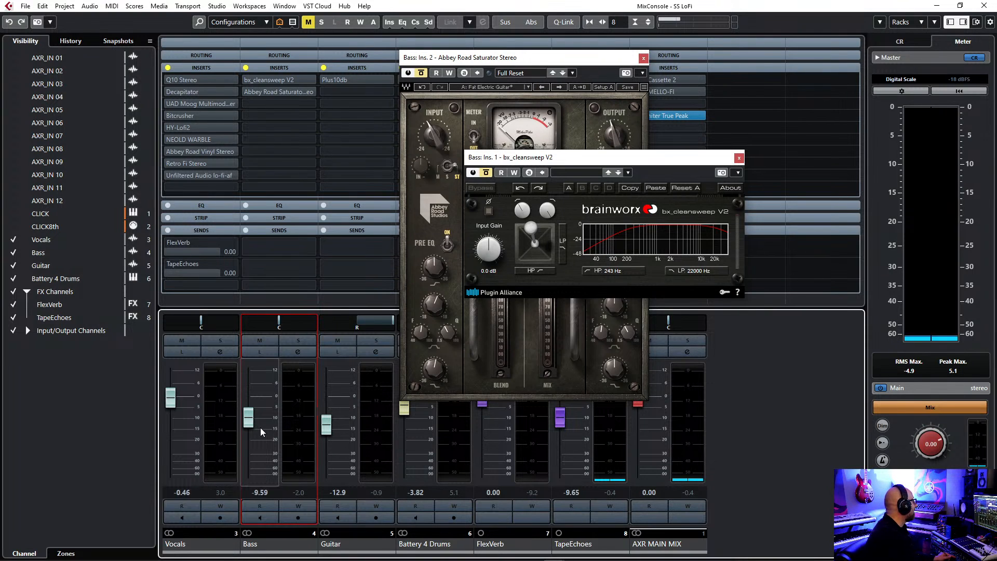
pyautogui.press('space')
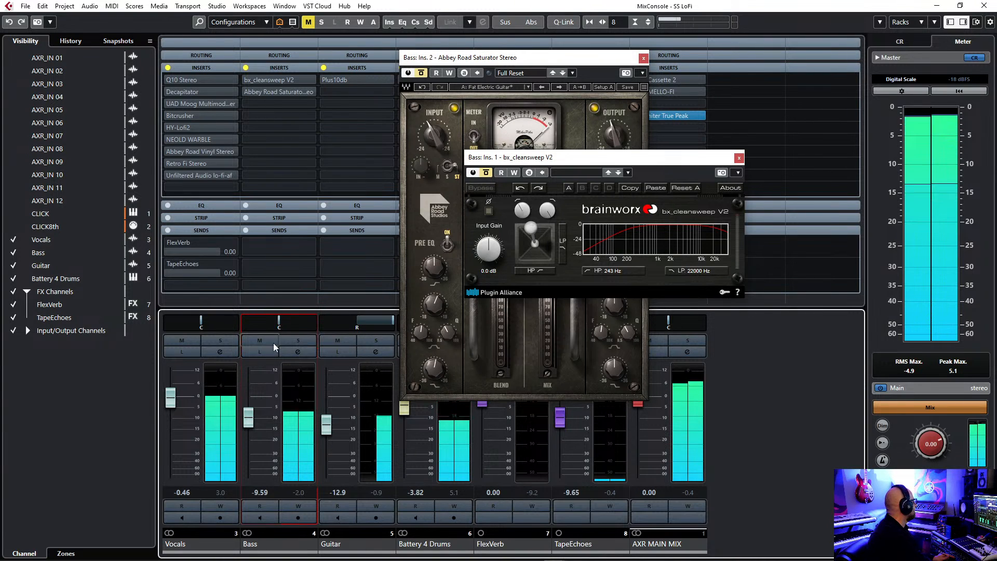
# Reactivate the Bass inserts with the Bass fader raised to -2.62, and nudge Abbey Road Saturator's gain with both plug-in windows separated.
pyautogui.click(246, 68)
pyautogui.moveTo(253, 416); pyautogui.dragTo(256, 404)
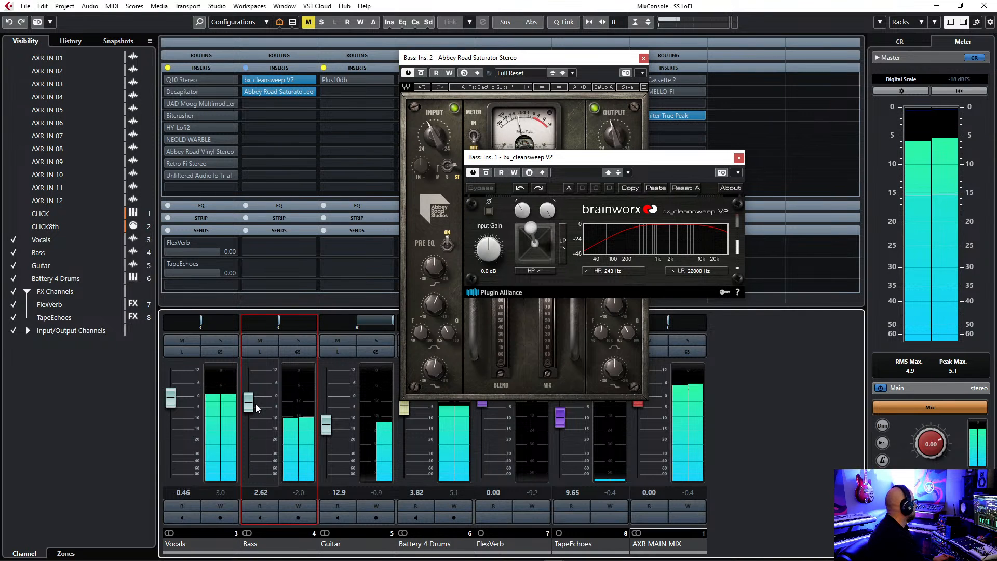
pyautogui.moveTo(581, 159); pyautogui.dragTo(659, 136)
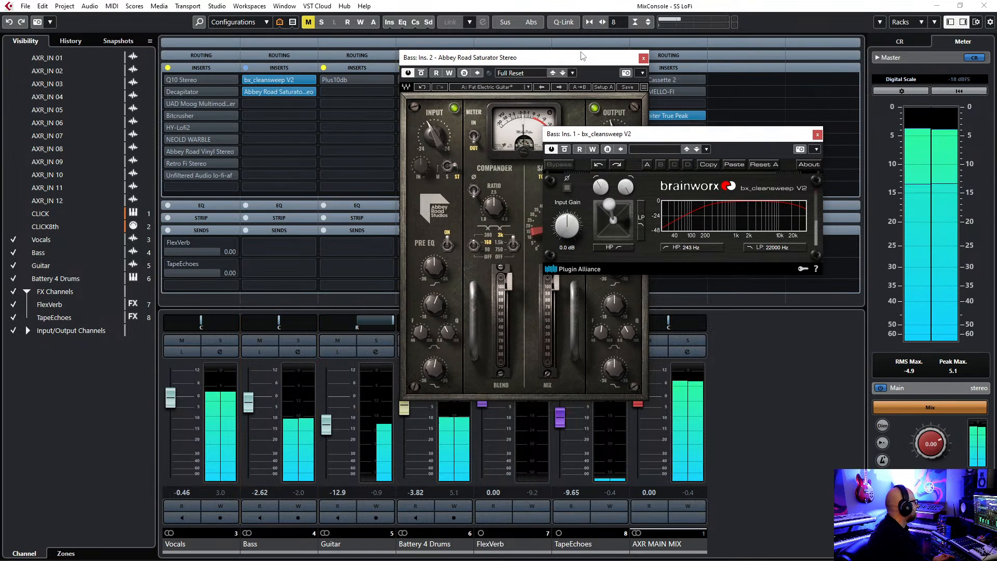
pyautogui.moveTo(578, 56); pyautogui.dragTo(460, 58)
pyautogui.moveTo(435, 251); pyautogui.dragTo(436, 243)
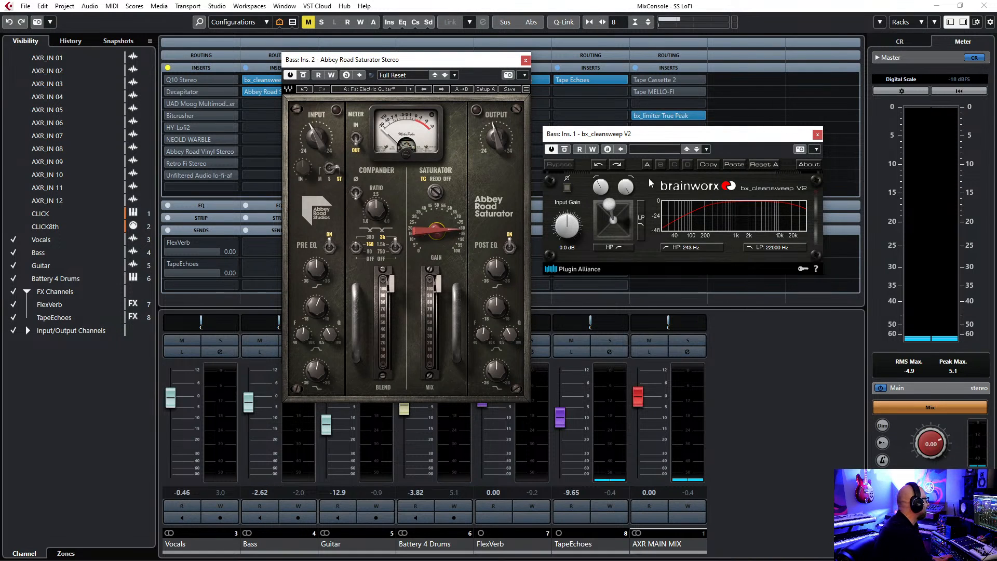
# Close the Abbey Road Saturator and bx_cleansweep V2 windows and bypass all inserts on the Bass.
pyautogui.moveTo(673, 136); pyautogui.dragTo(652, 140)
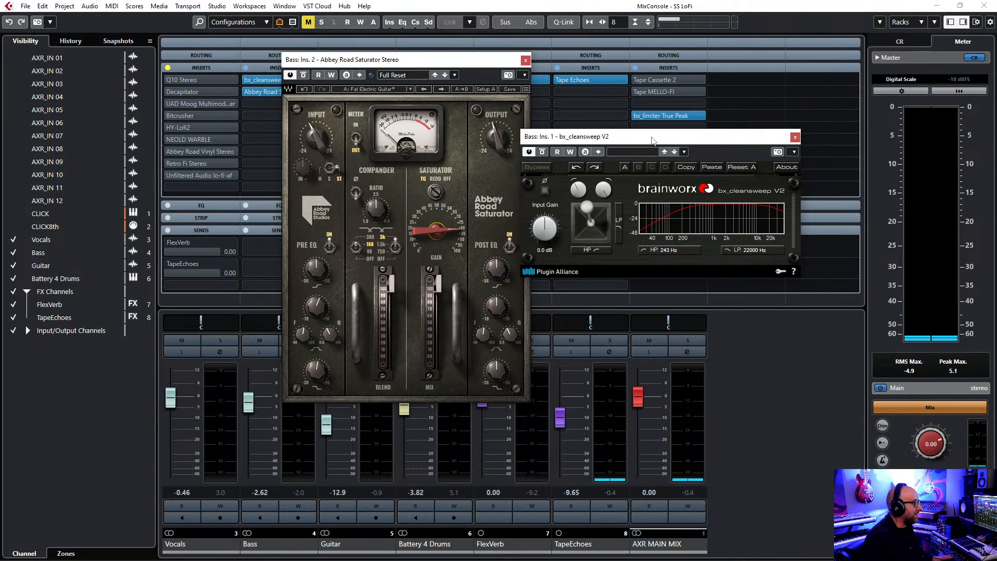
pyautogui.click(525, 60)
pyautogui.click(795, 138)
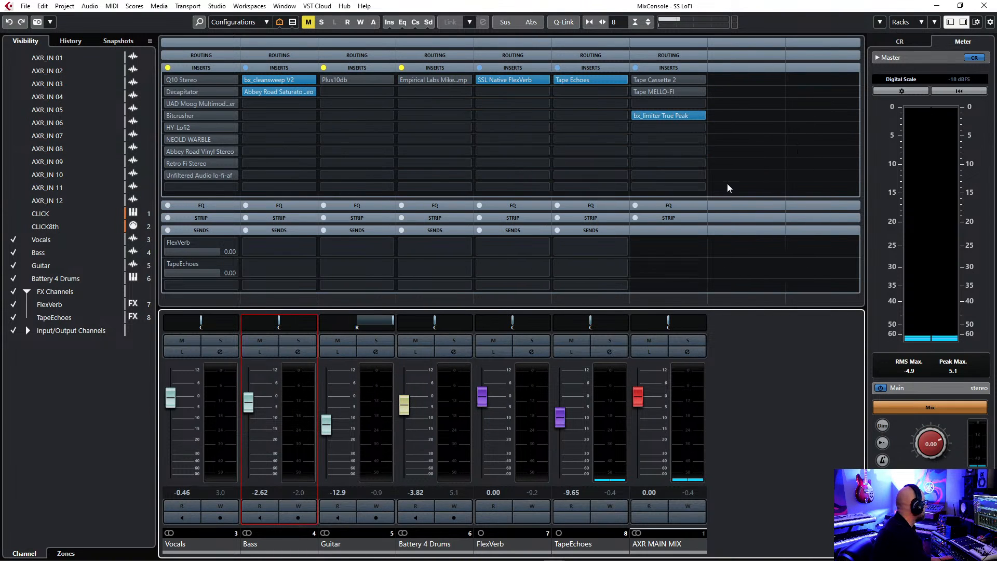
pyautogui.click(246, 68)
# Audition the Guitar in solo, raise its fader to -5.74 during playback and return to the full mix.
pyautogui.click(377, 343)
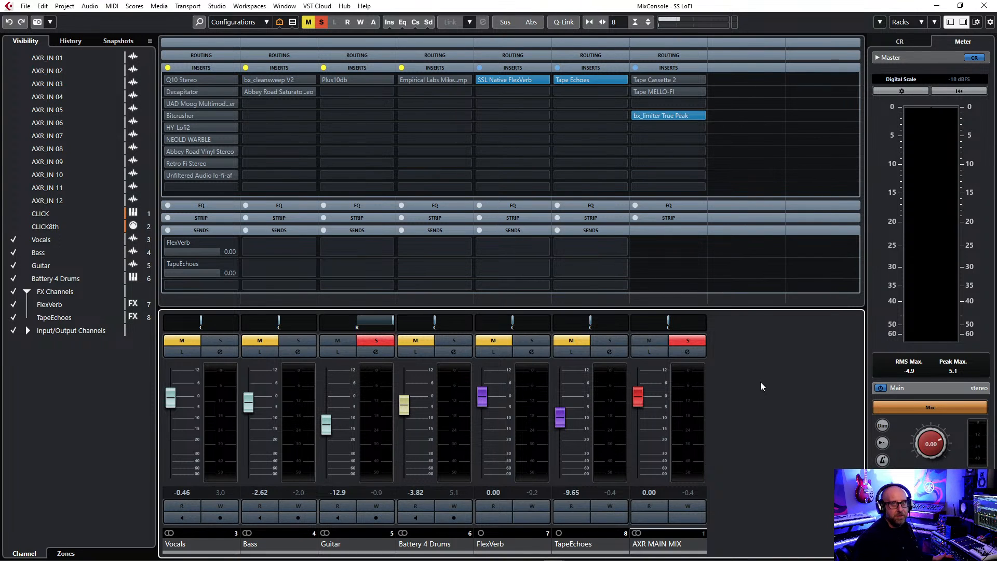
pyautogui.press('space')
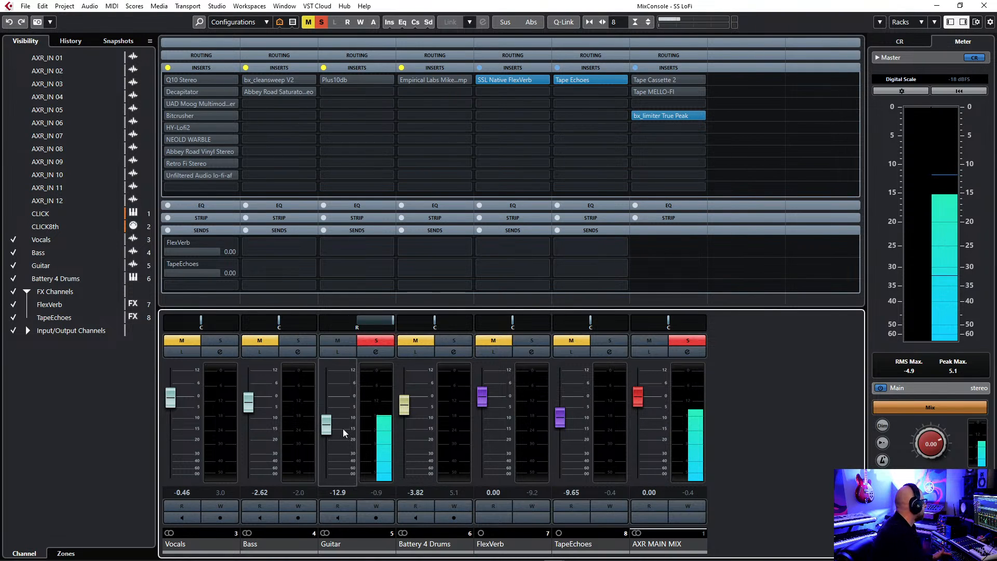
pyautogui.moveTo(326, 431); pyautogui.dragTo(332, 413)
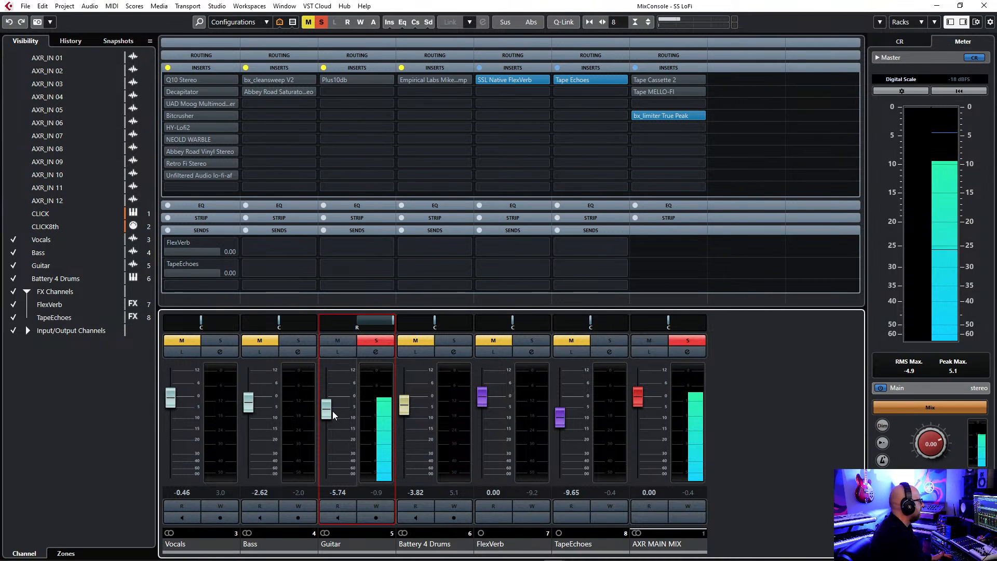
pyautogui.click(376, 345)
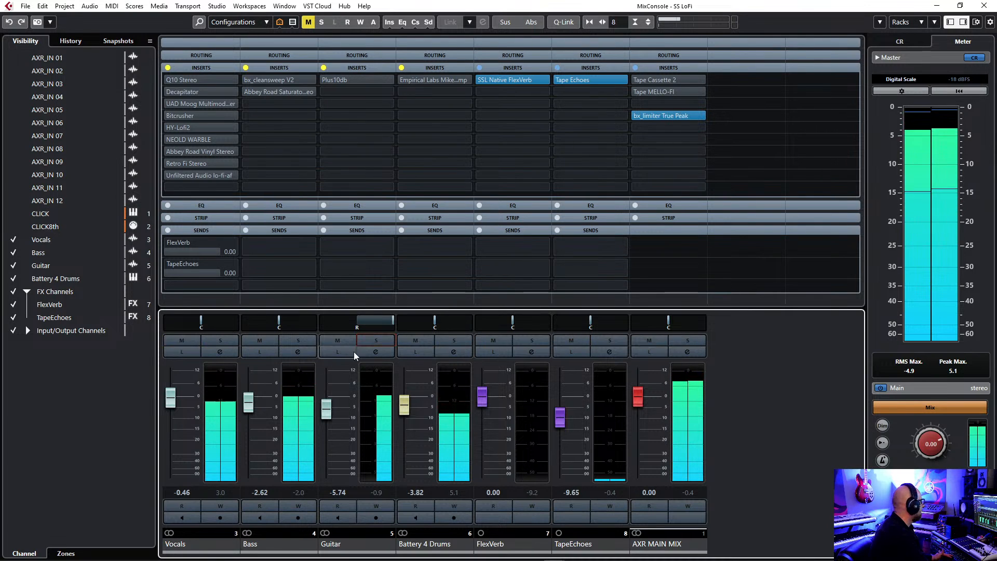
# Mute the Vocals, activate the Guitar inserts and open the Plus10db plug-in on the Guitar.
pyautogui.click(187, 343)
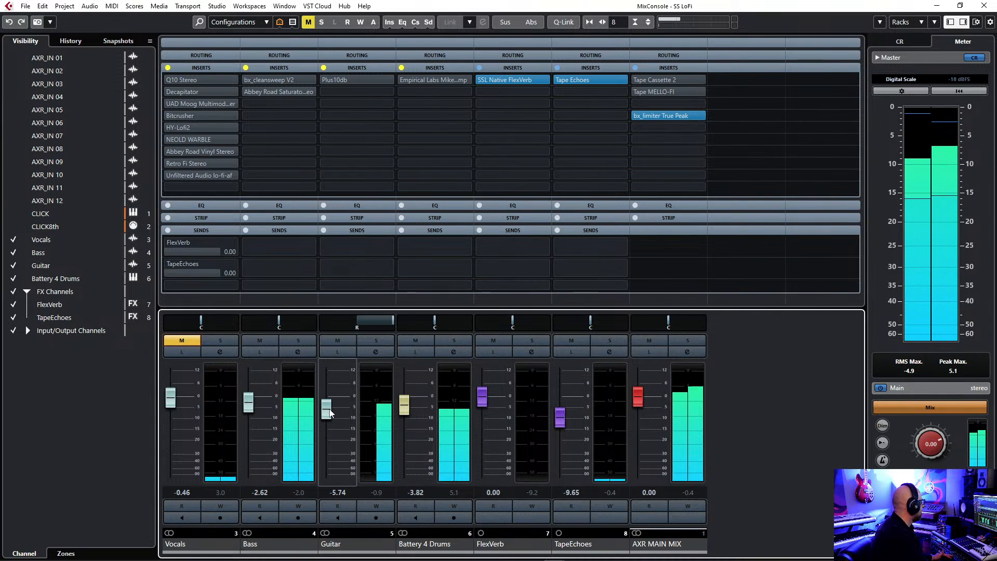
pyautogui.click(323, 68)
pyautogui.click(335, 81)
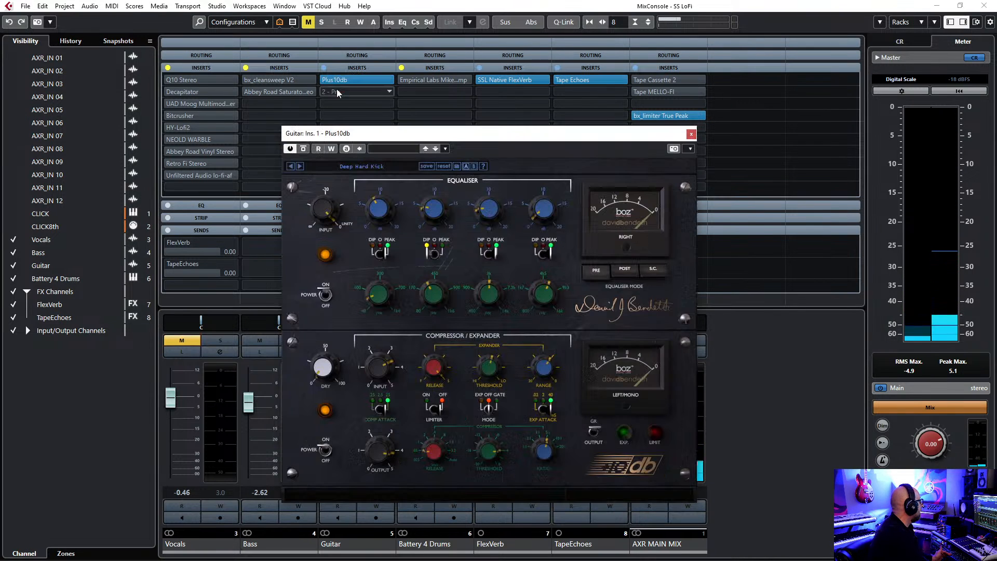
pyautogui.moveTo(536, 139); pyautogui.dragTo(519, 140)
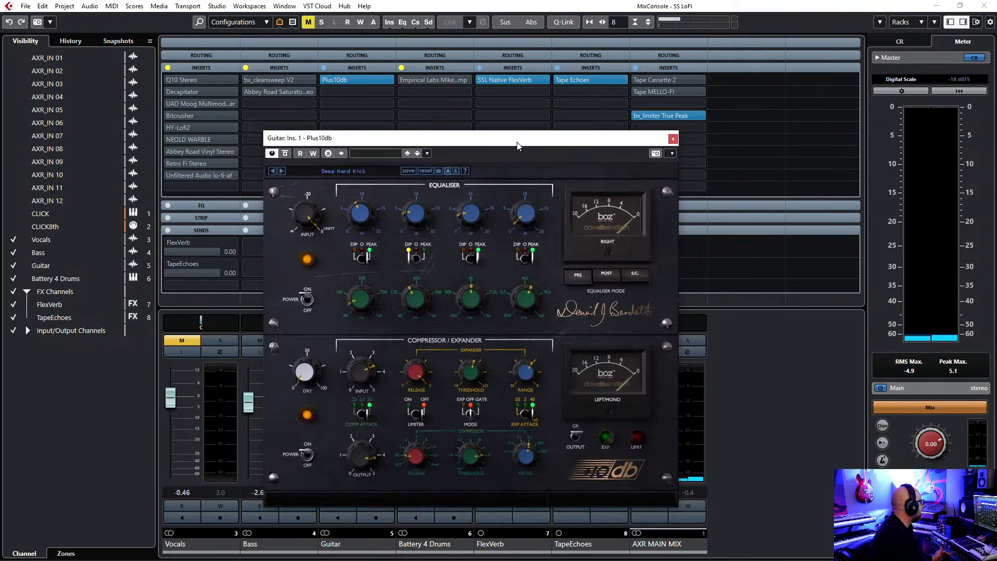
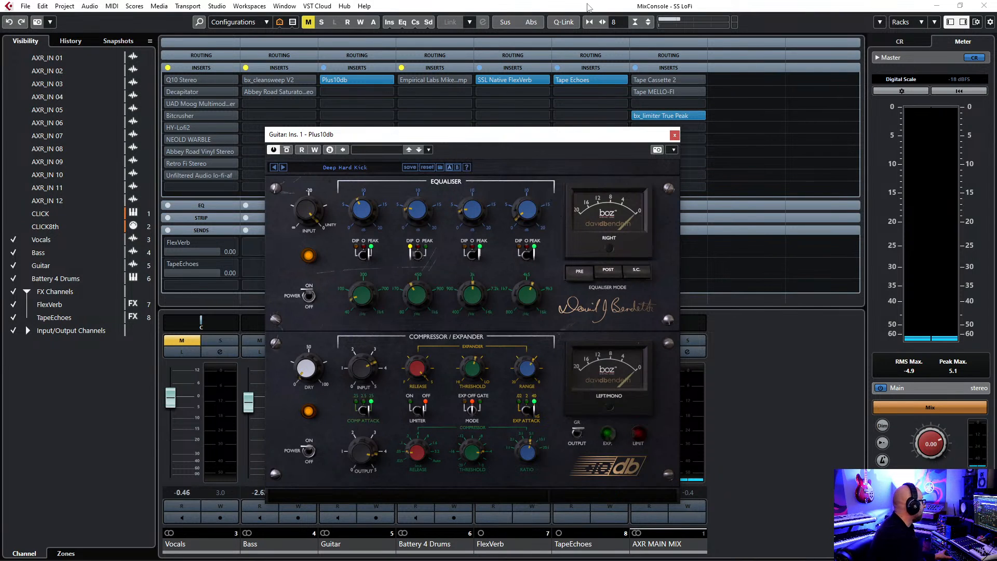
# Play the mix and compare the Guitar with Plus10db bypassed and active.
pyautogui.moveTo(532, 140); pyautogui.dragTo(524, 139)
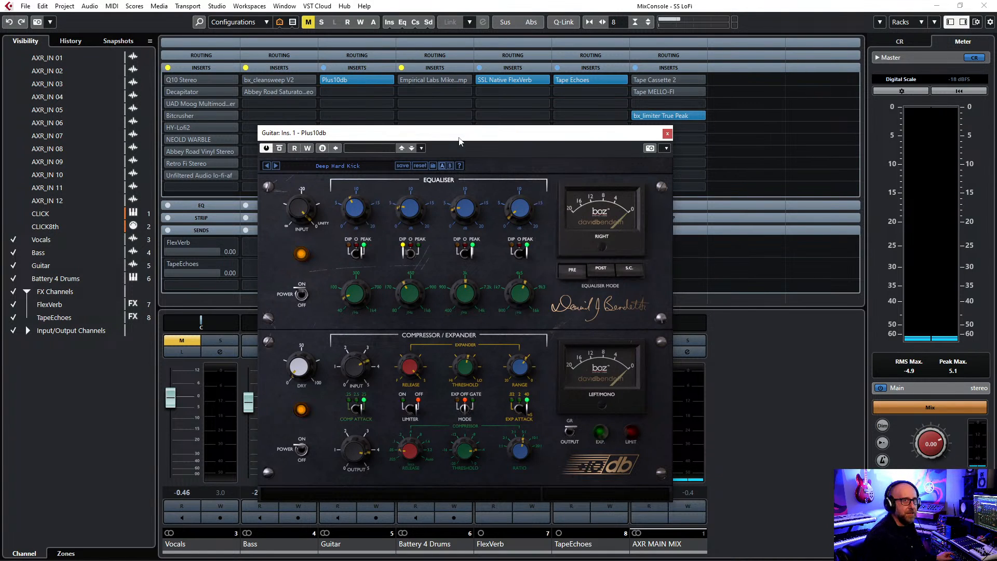
pyautogui.press('space')
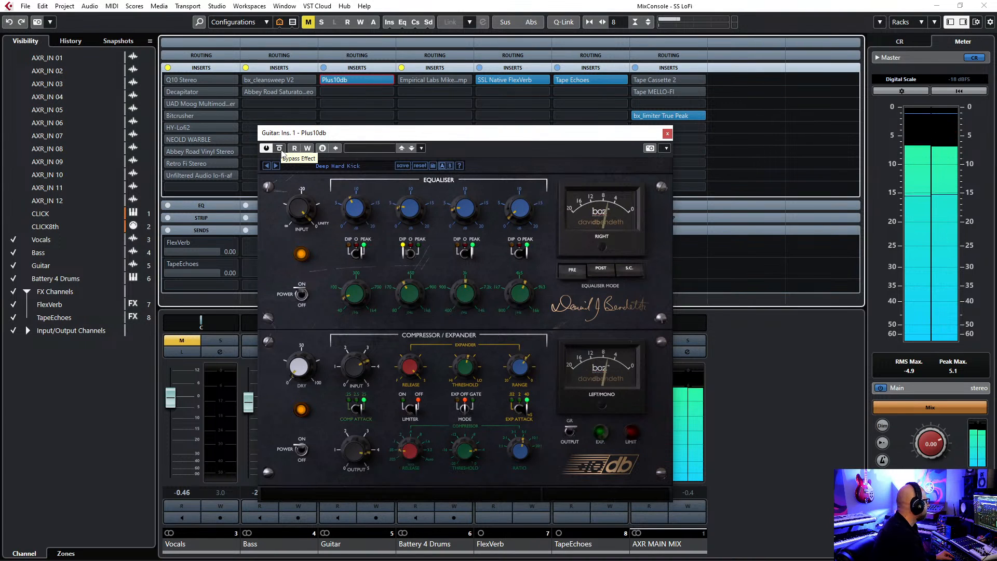
pyautogui.click(281, 149)
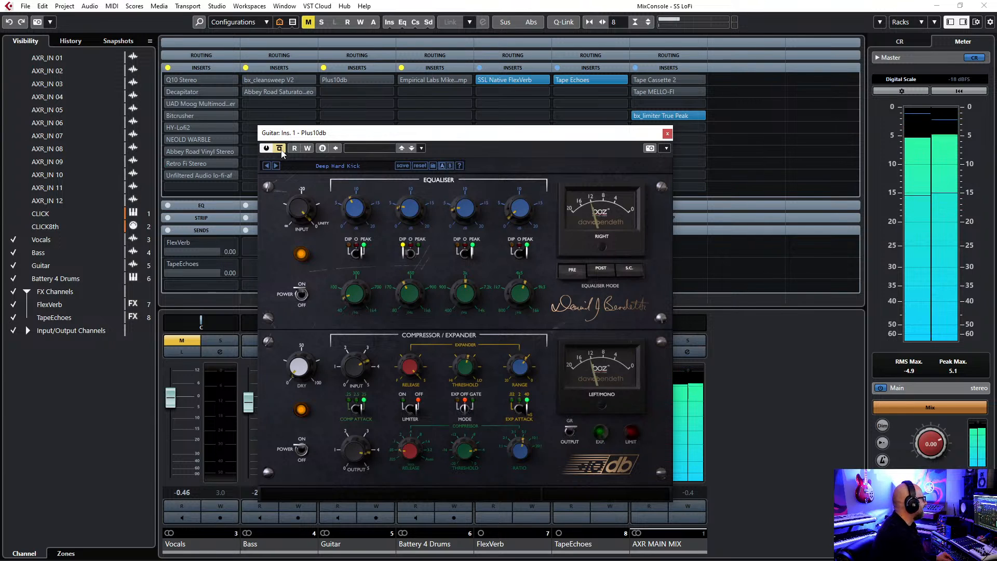
pyautogui.click(280, 149)
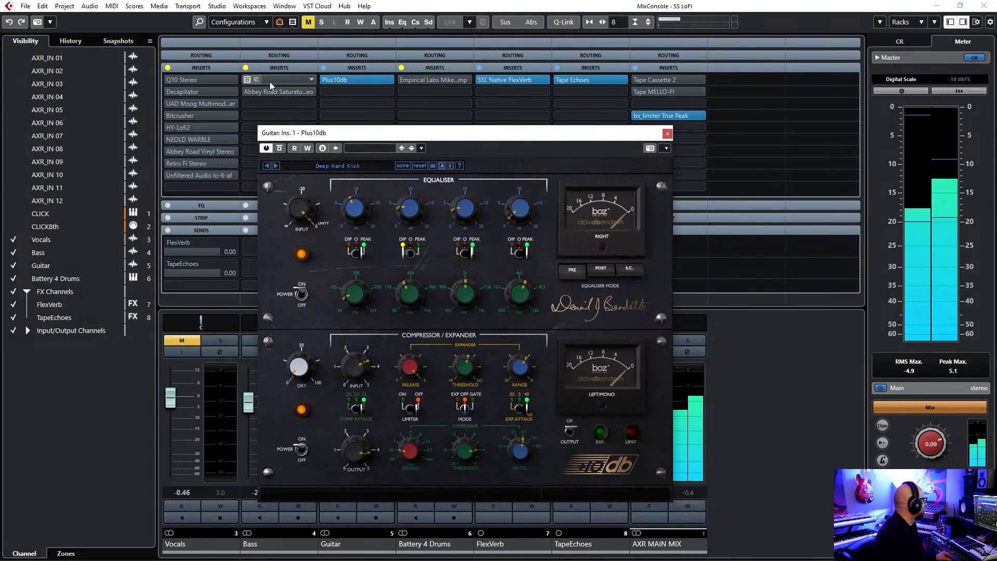
# Activate the Bass inserts, raise the Bass fader to -0.46 and the Guitar fader to -5.26, and stop playback.
pyautogui.click(246, 68)
pyautogui.moveTo(407, 137); pyautogui.dragTo(536, 114)
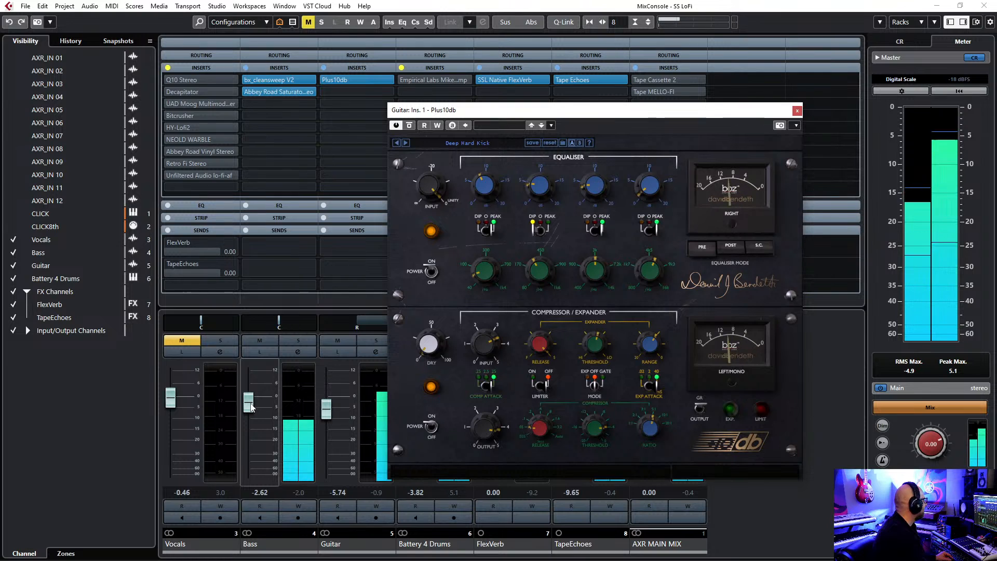
pyautogui.moveTo(251, 407); pyautogui.dragTo(251, 402)
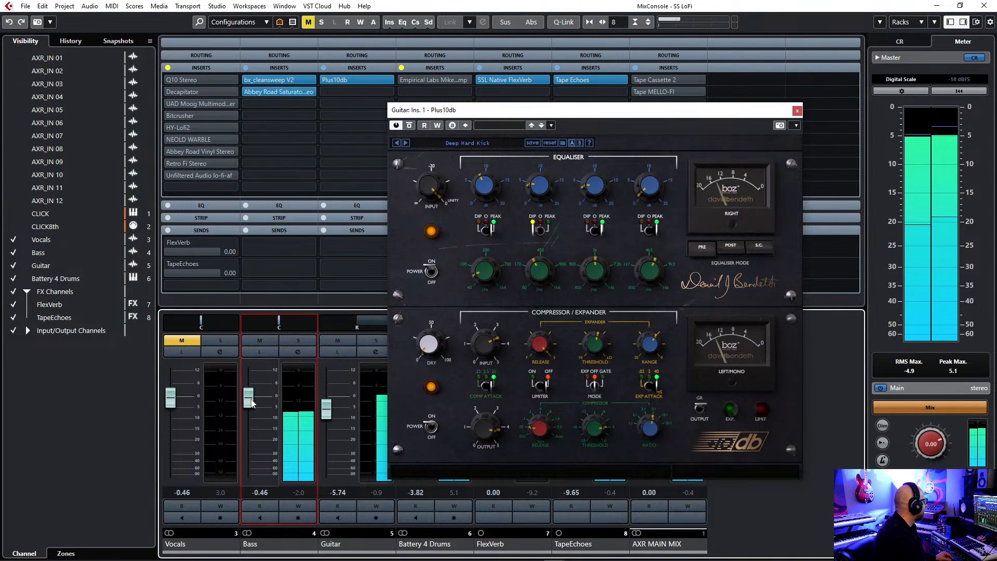
pyautogui.moveTo(326, 418); pyautogui.dragTo(326, 419)
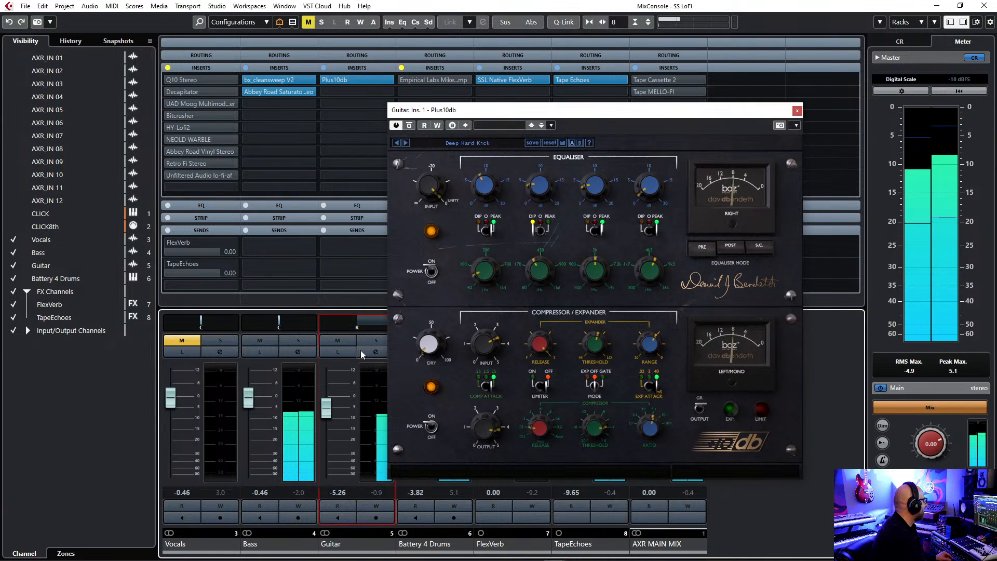
pyautogui.press('space')
# Compare the mix during playback with the Bass and Guitar inserts bypassed and reactivated.
pyautogui.click(246, 68)
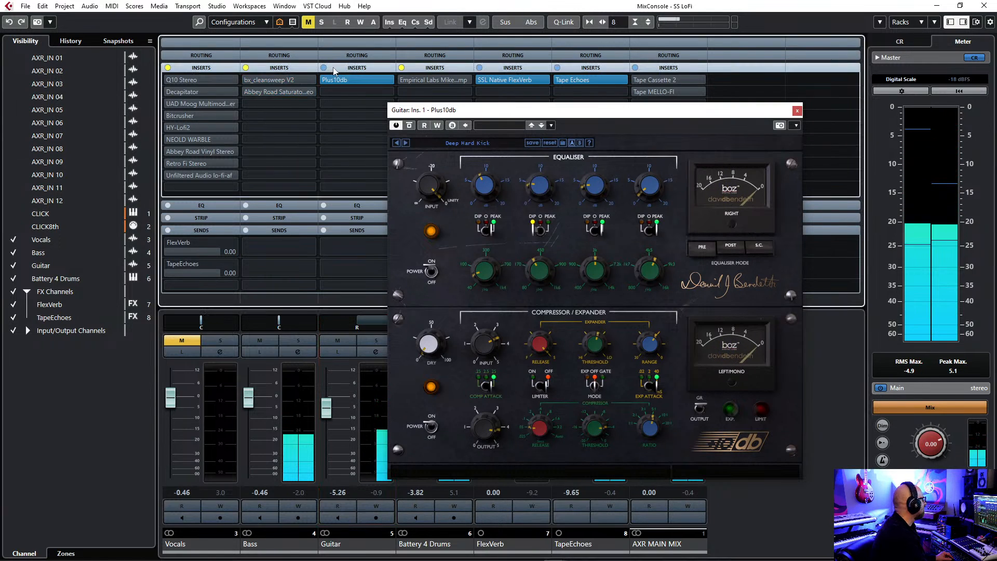
pyautogui.click(324, 69)
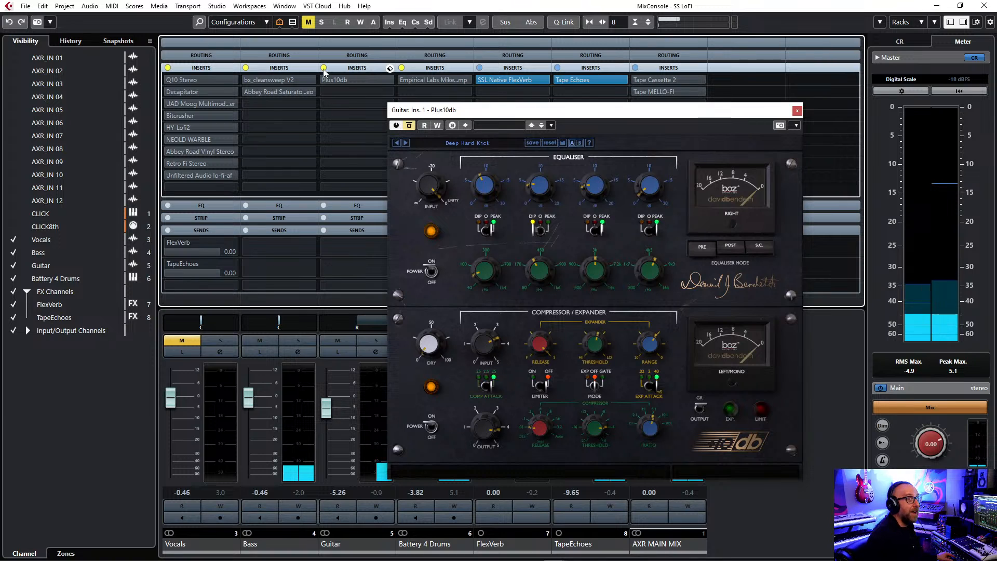
pyautogui.press('space')
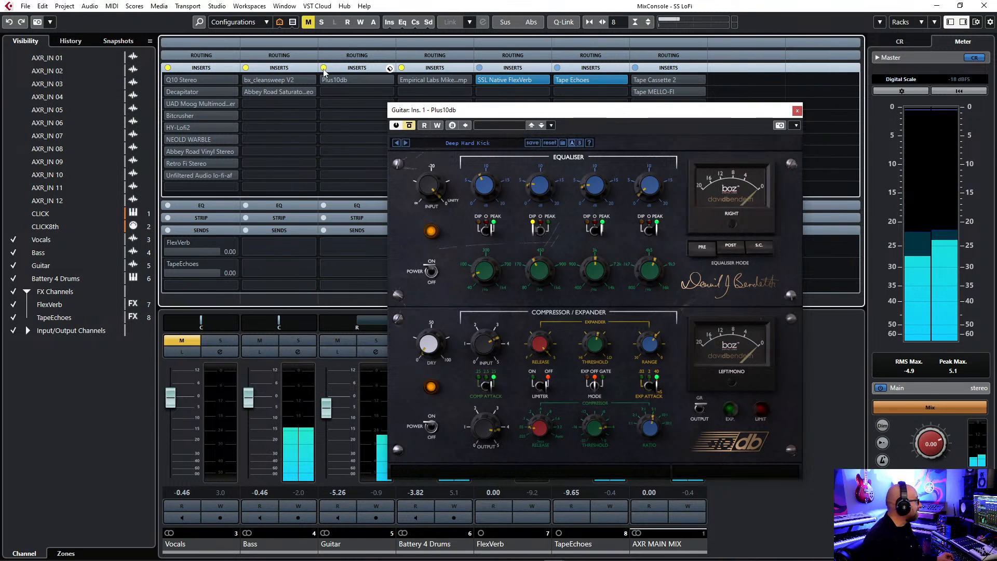
pyautogui.click(324, 68)
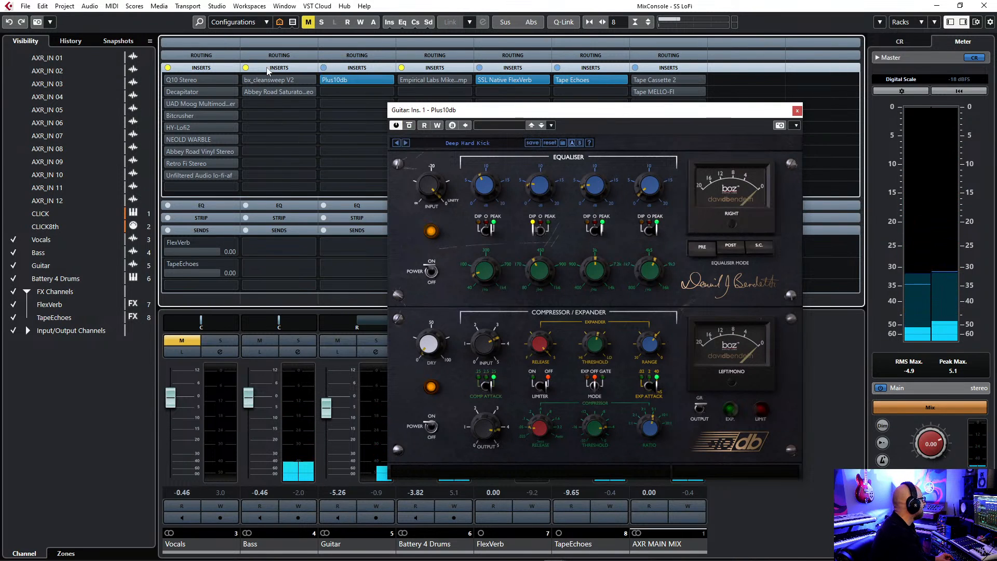
pyautogui.click(246, 68)
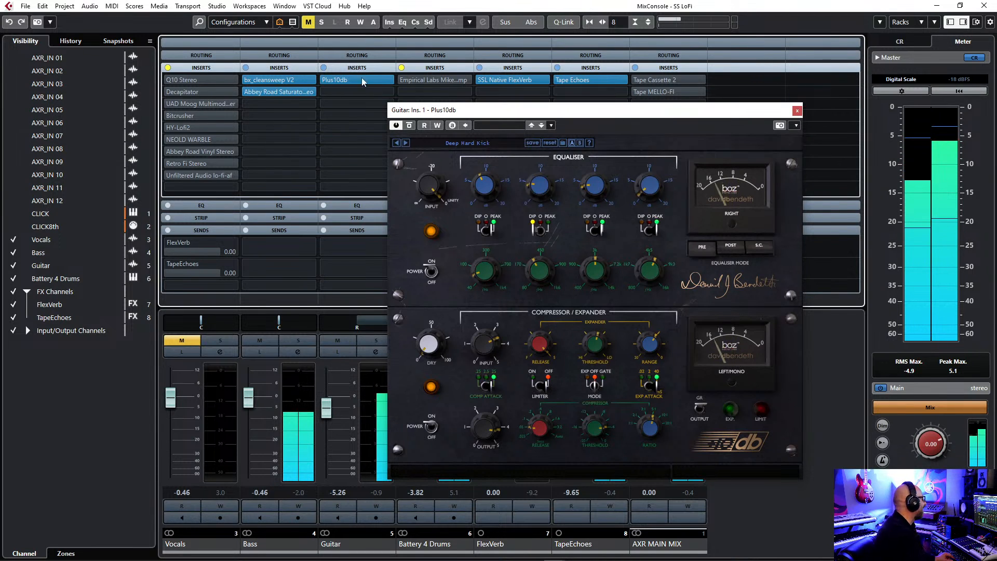
# Bypass the Bass inserts and the Guitar's Plus10db, and close the Plus10db window.
pyautogui.moveTo(751, 115); pyautogui.dragTo(790, 82)
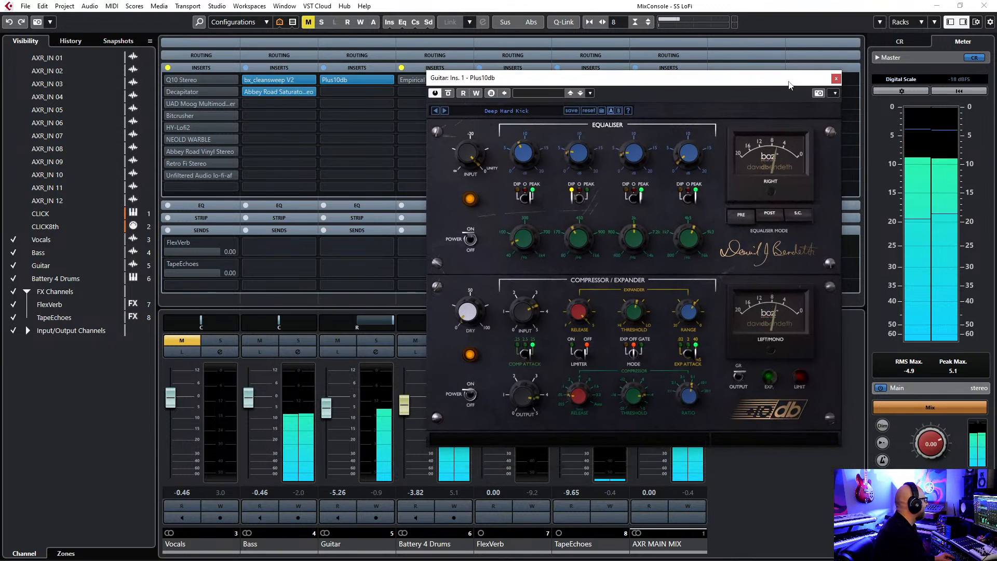
pyautogui.click(247, 68)
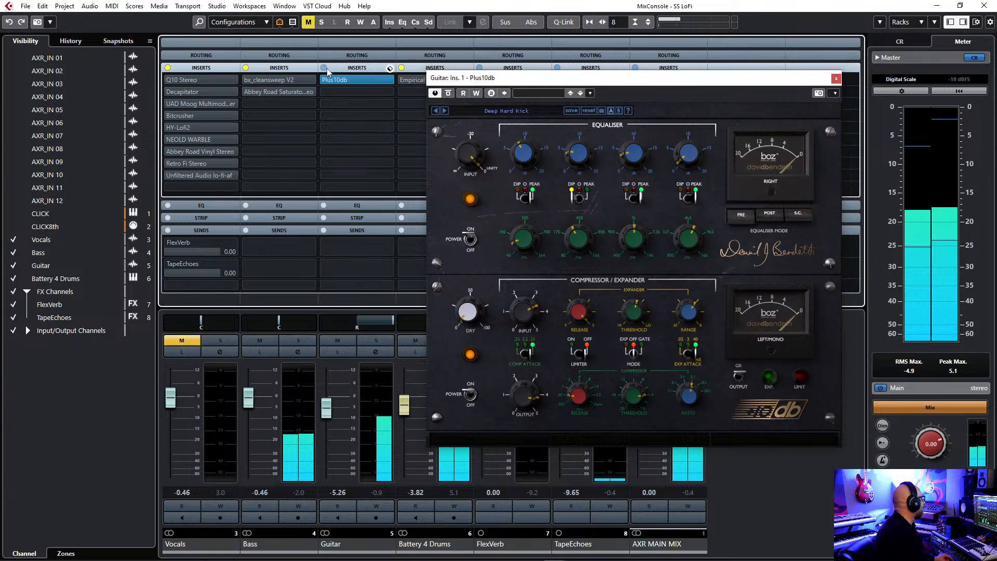
pyautogui.click(590, 93)
pyautogui.click(593, 79)
pyautogui.moveTo(593, 79); pyautogui.dragTo(446, 112)
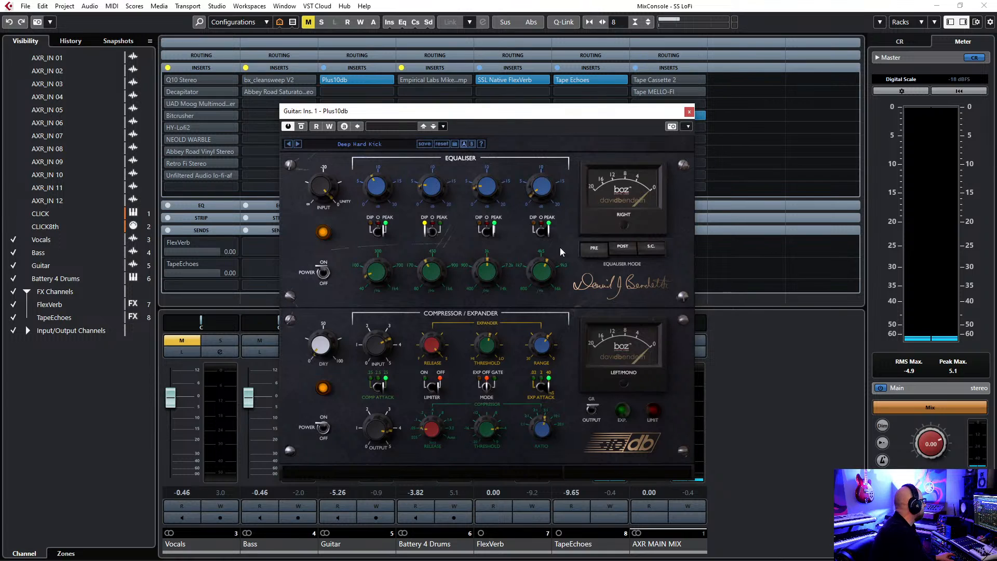
pyautogui.click(323, 79)
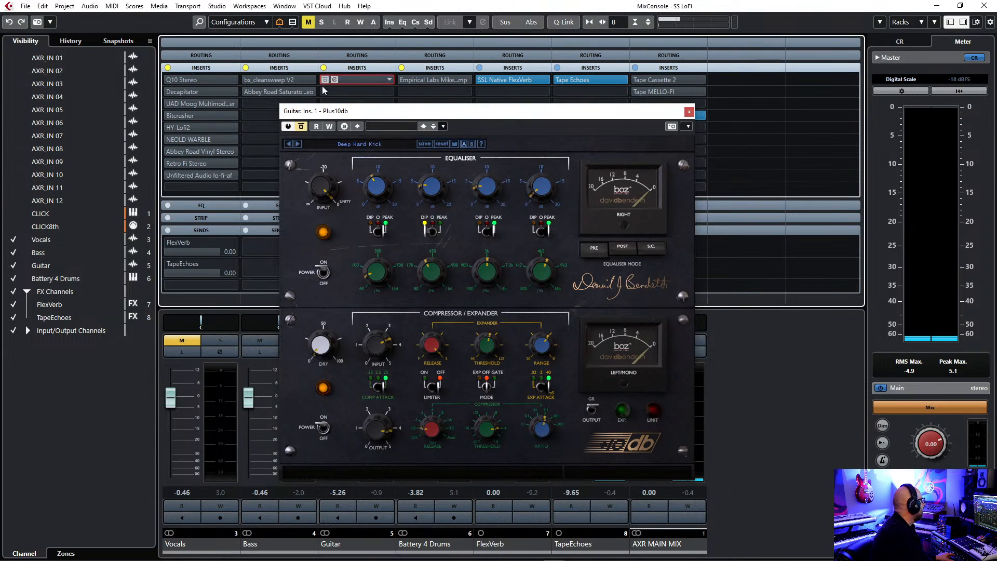
pyautogui.click(688, 112)
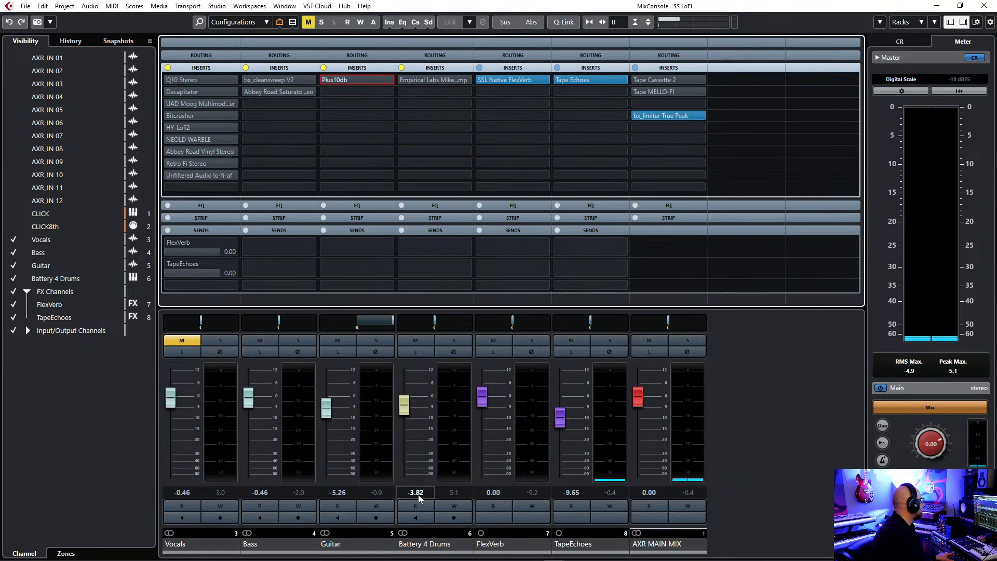
# Open Empirical Labs Mike-E Comp on Battery 4 Drums and activate it while the mix plays, keeping the channel strips uncovered.
pyautogui.click(411, 80)
pyautogui.moveTo(526, 187); pyautogui.dragTo(531, 149)
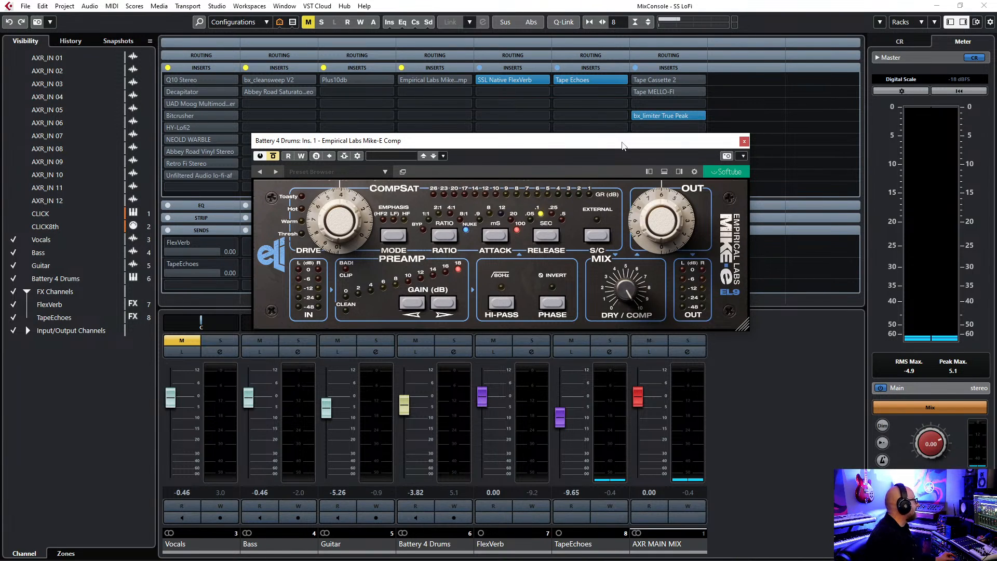
pyautogui.moveTo(564, 144); pyautogui.dragTo(562, 149)
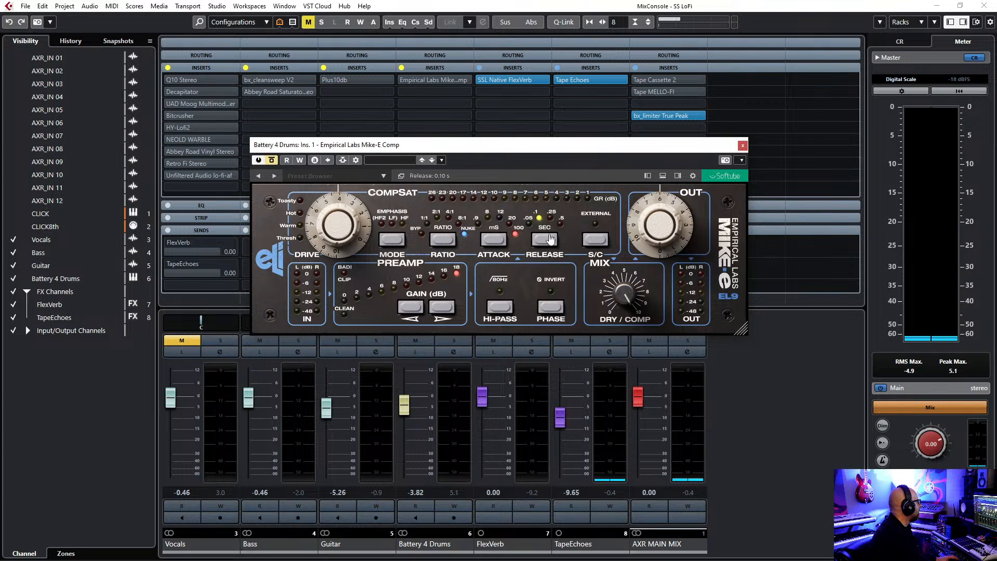
pyautogui.click(552, 152)
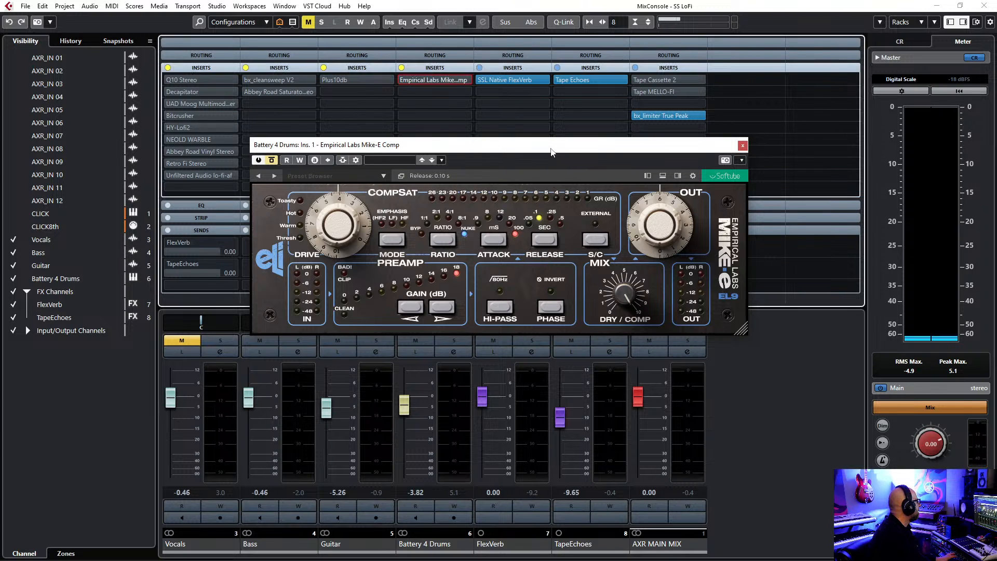
pyautogui.press('space')
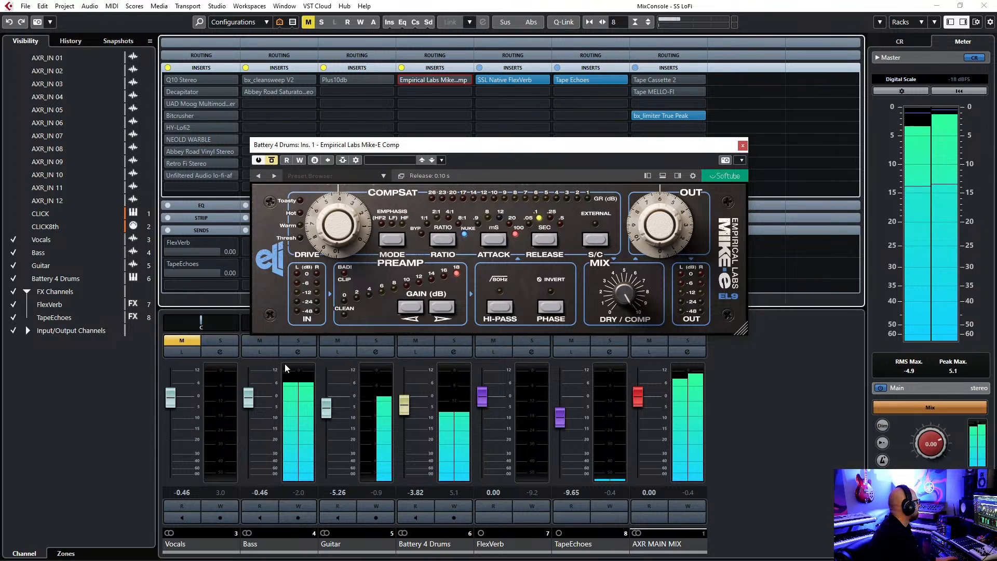
pyautogui.click(272, 160)
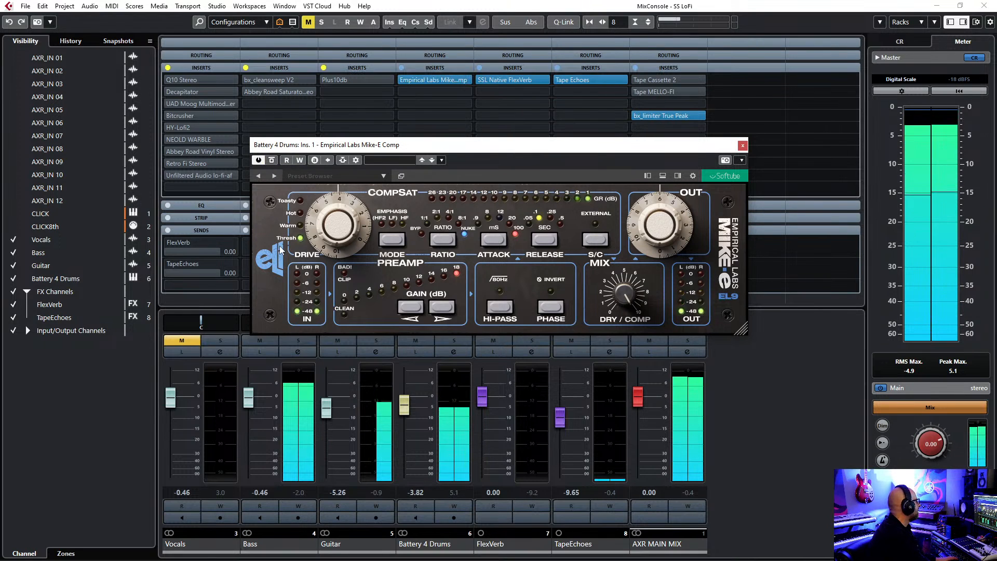
pyautogui.moveTo(514, 145); pyautogui.dragTo(513, 98)
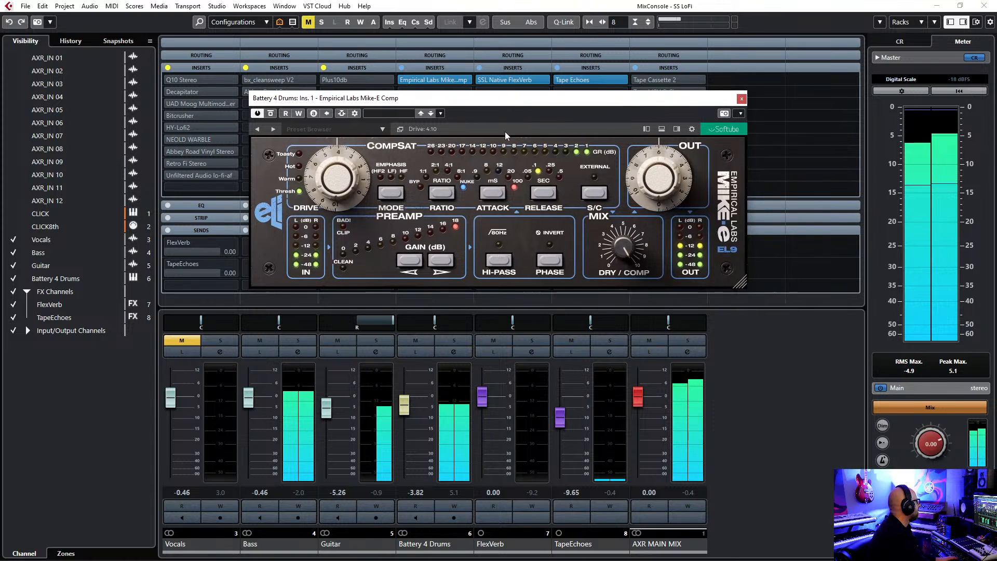
# Mute the Bass and Guitar and compare the drums with Mike-E Comp bypassed and active.
pyautogui.click(262, 340)
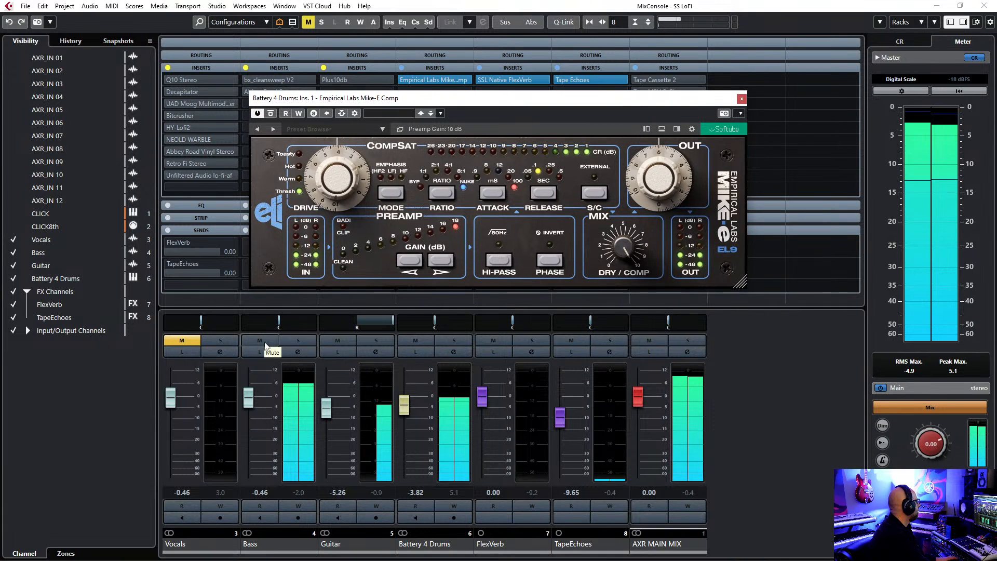
pyautogui.click(338, 340)
pyautogui.moveTo(541, 103); pyautogui.dragTo(543, 147)
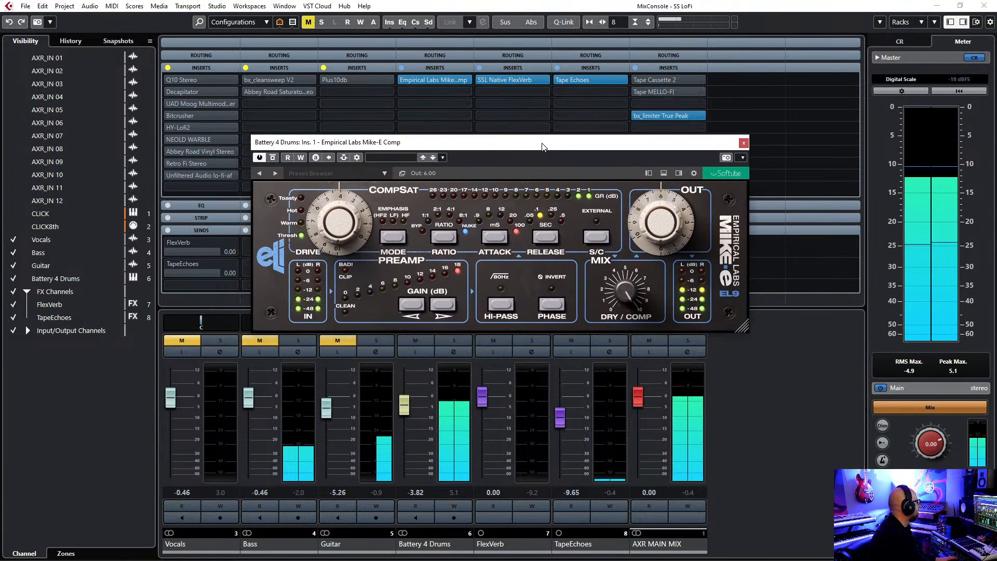
pyautogui.click(272, 158)
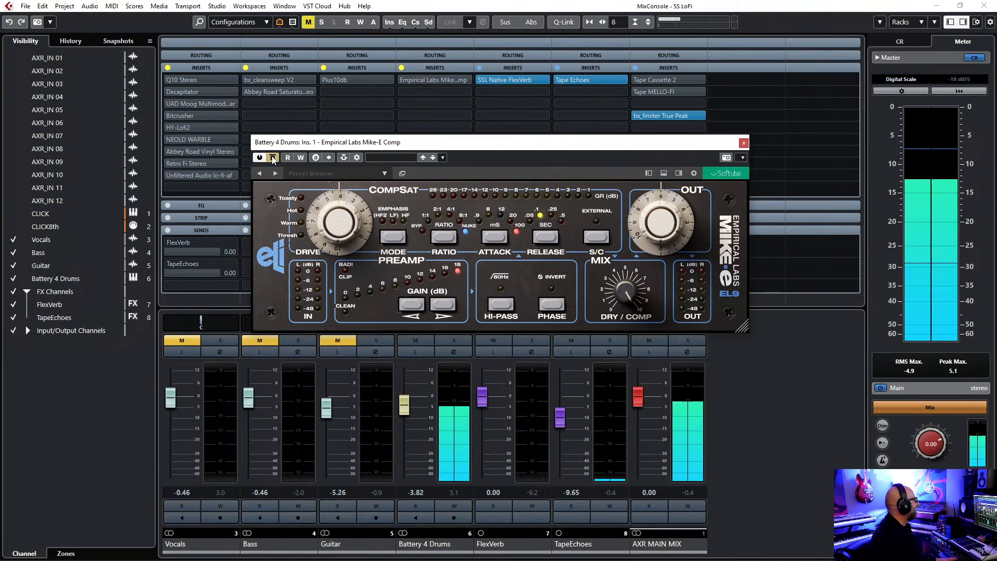
pyautogui.click(272, 158)
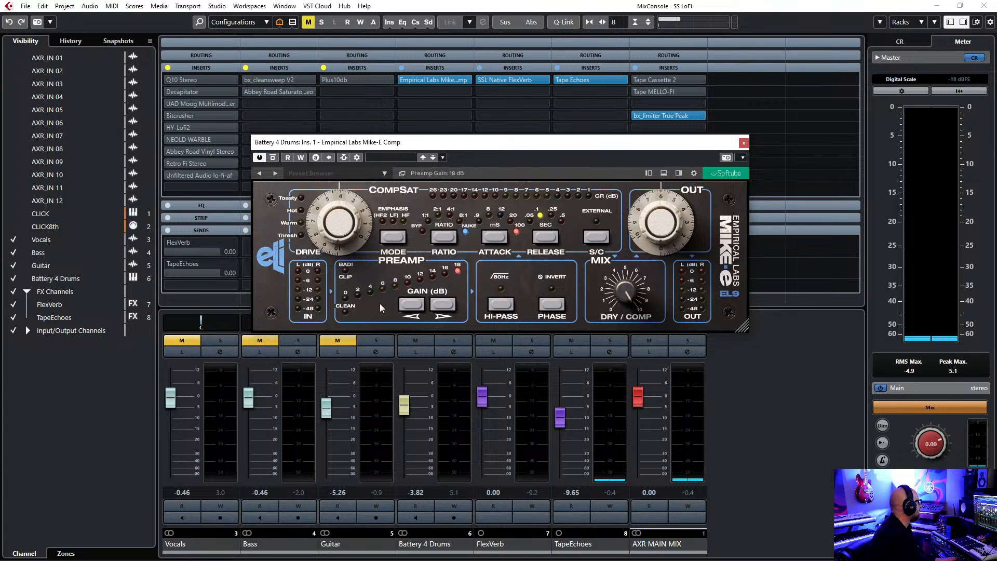
# Play the drums and lower the Mike-E Comp preamp gain in stages to 0 dB.
pyautogui.press('space')
pyautogui.click(411, 310)
pyautogui.click(410, 310)
pyautogui.click(411, 310)
pyautogui.click(410, 310)
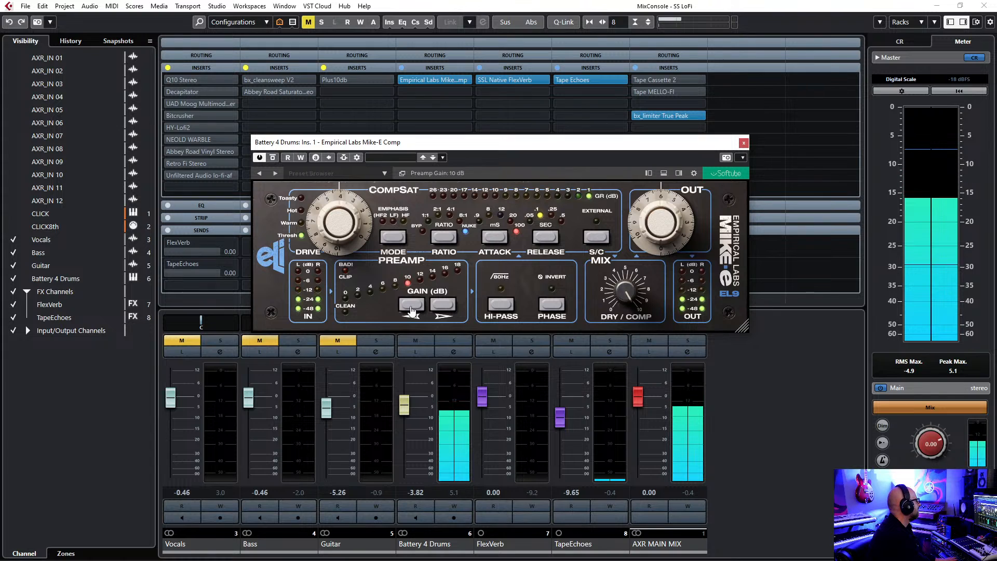
pyautogui.click(410, 310)
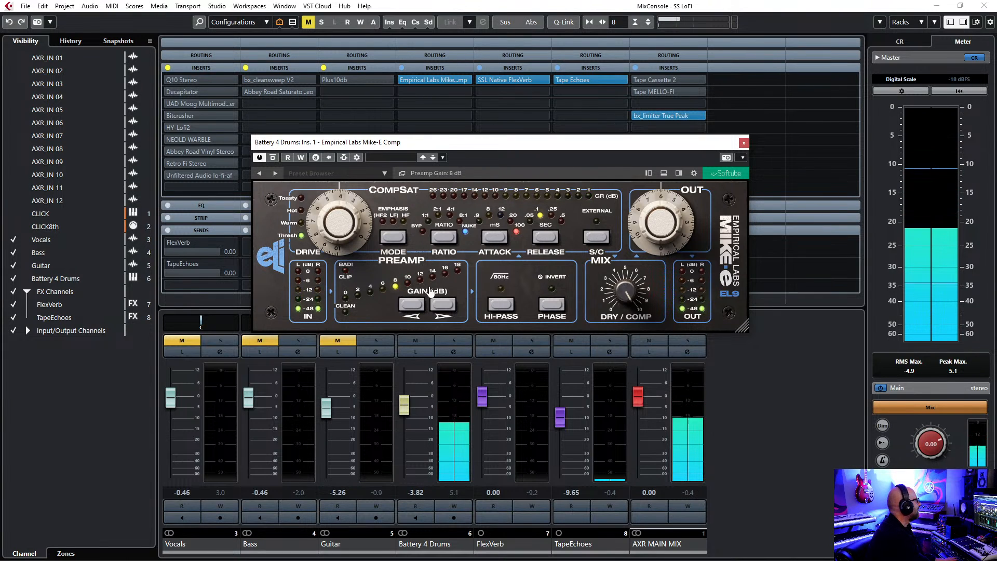
pyautogui.click(416, 306)
pyautogui.click(416, 306)
pyautogui.click(416, 306)
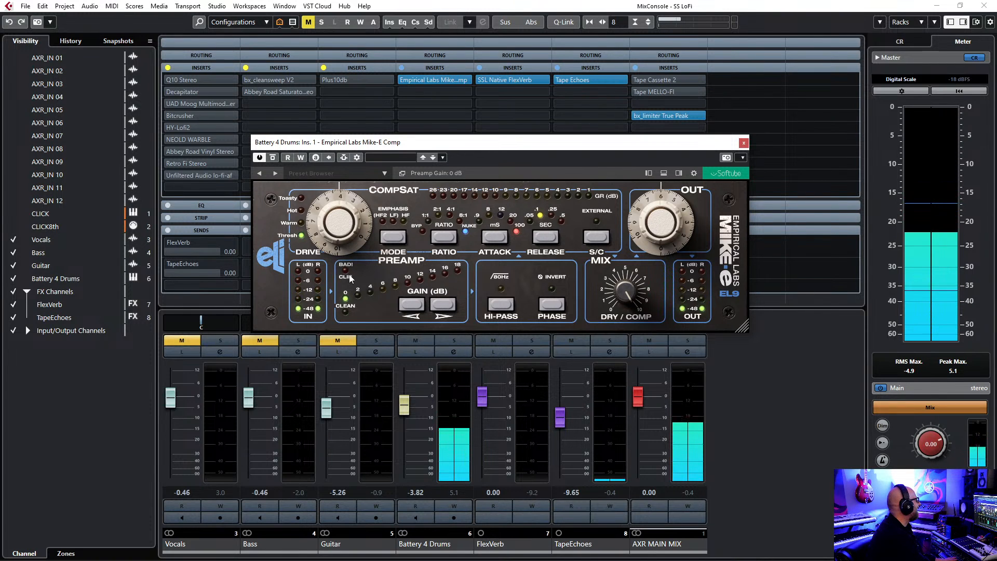
# Raise the Mike-E Comp preamp gain back to 18 dB and stop playback.
pyautogui.click(448, 304)
pyautogui.click(449, 304)
pyautogui.click(449, 305)
pyautogui.click(449, 304)
pyautogui.click(449, 305)
pyautogui.click(449, 305)
pyautogui.click(449, 305)
pyautogui.click(448, 306)
pyautogui.click(449, 306)
pyautogui.press('space')
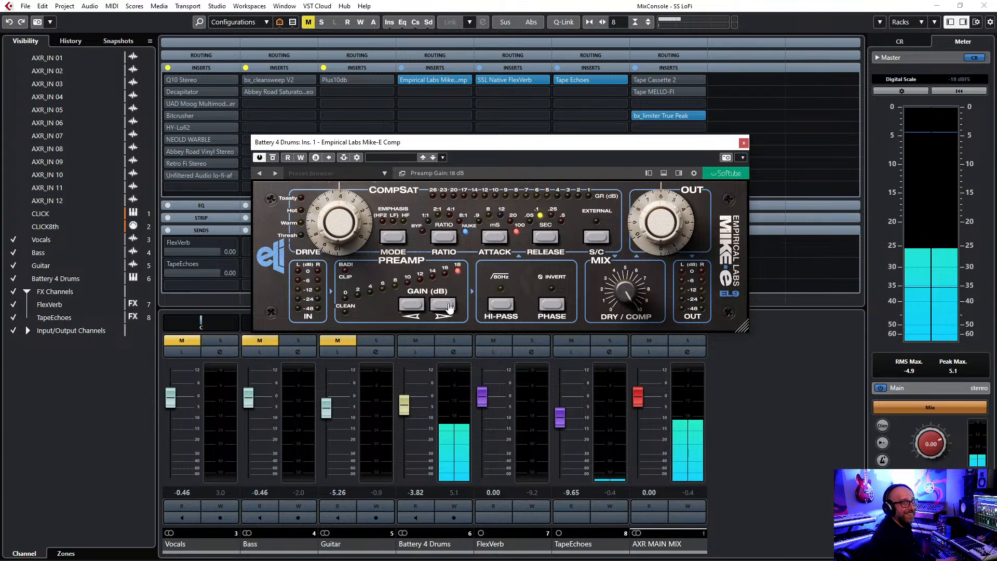
# Set the Mike-E Comp attack to .9 ms and release to .05 s, then raise Drive to 8.00 and fine-tune it.
pyautogui.click(465, 232)
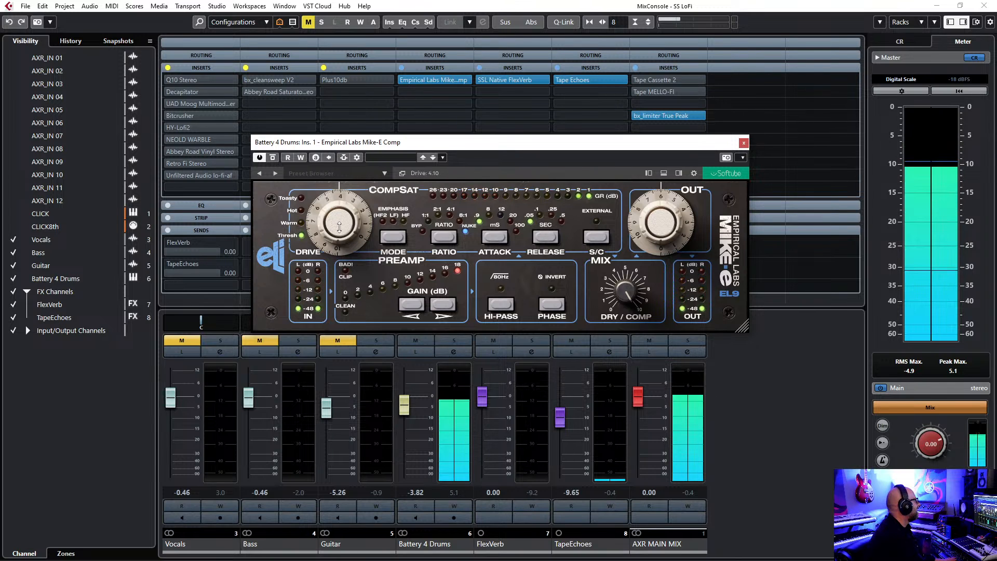
pyautogui.moveTo(340, 227); pyautogui.dragTo(353, 200)
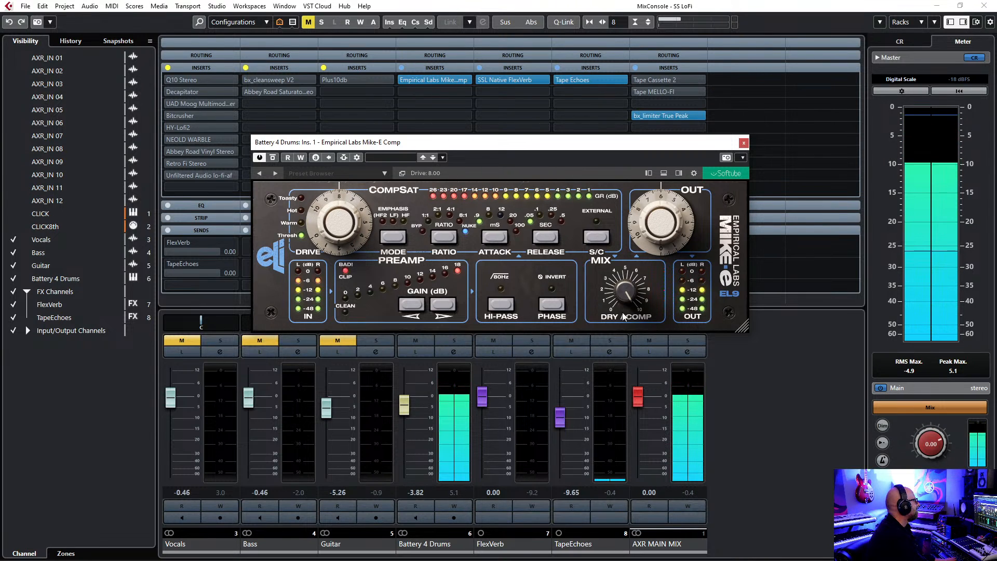
pyautogui.moveTo(335, 224); pyautogui.dragTo(337, 219)
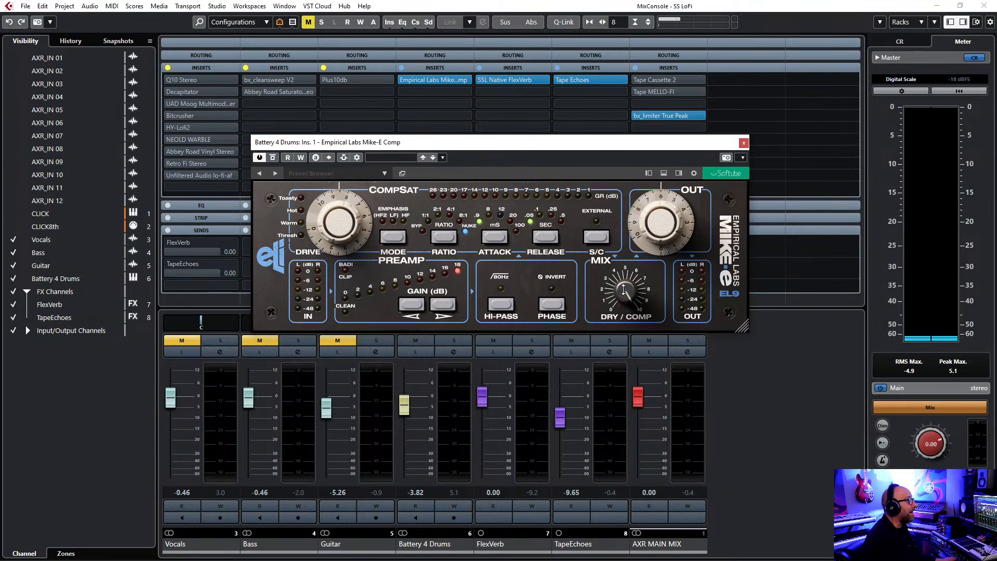
# Play the drums, turn the Mike-E Comp mix toward dry and set its output to 6.75.
pyautogui.press('space')
pyautogui.moveTo(624, 290); pyautogui.dragTo(642, 372)
pyautogui.moveTo(645, 233); pyautogui.dragTo(646, 227)
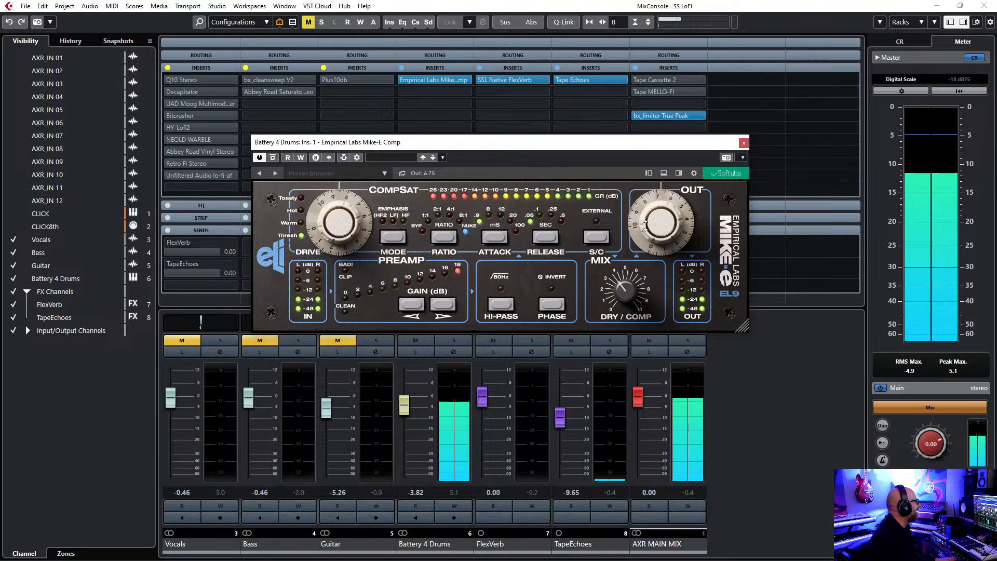
# Set the Mike-E Comp mix to 3.50 and compare the drums with the effect bypassed and active.
pyautogui.moveTo(633, 286); pyautogui.dragTo(630, 293)
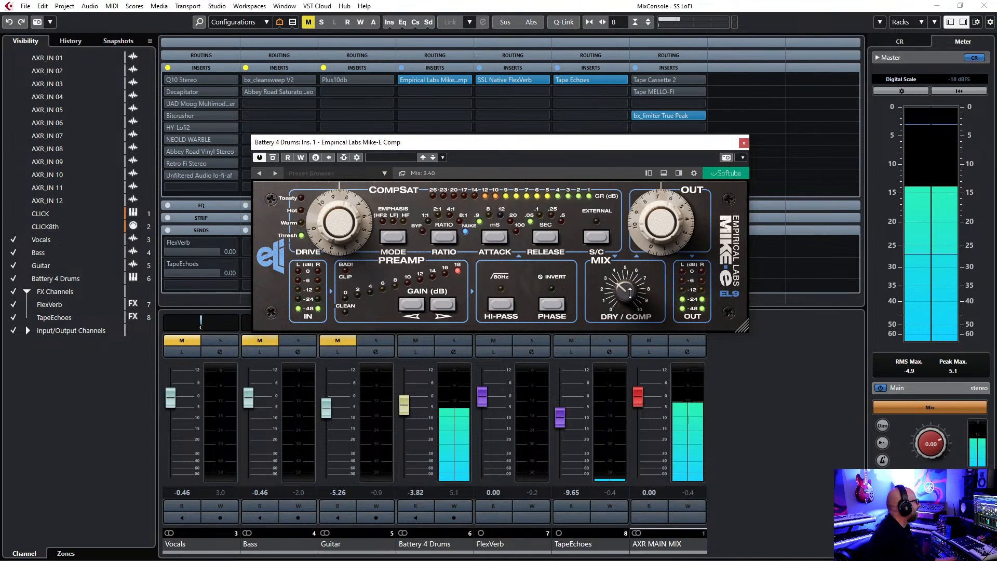
pyautogui.moveTo(618, 289); pyautogui.dragTo(617, 288)
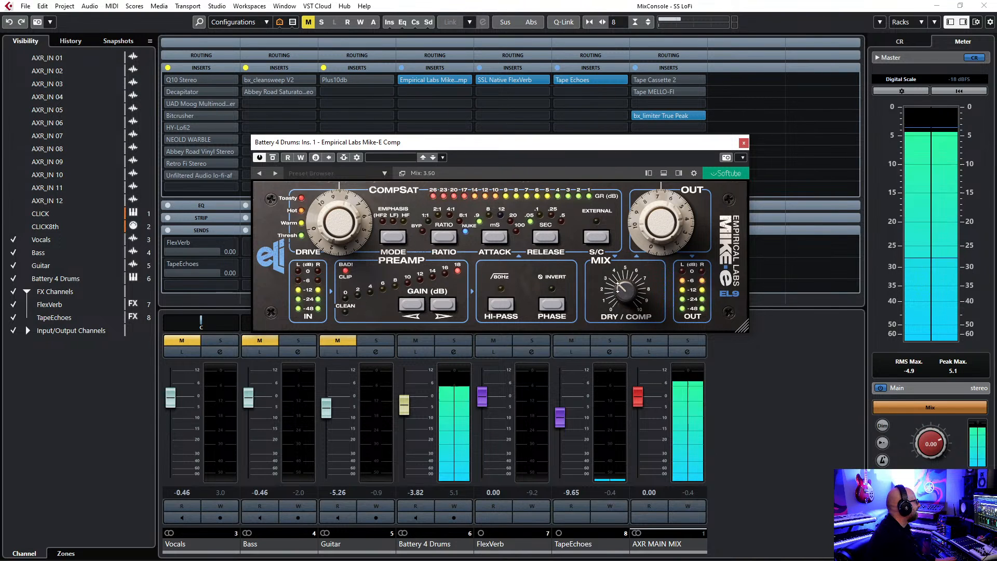
pyautogui.click(272, 160)
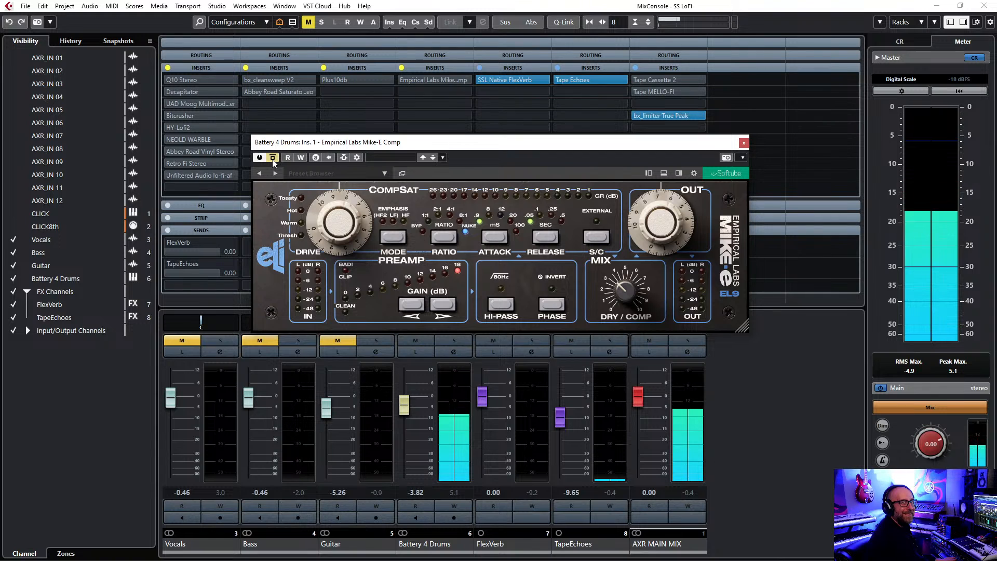
pyautogui.click(272, 159)
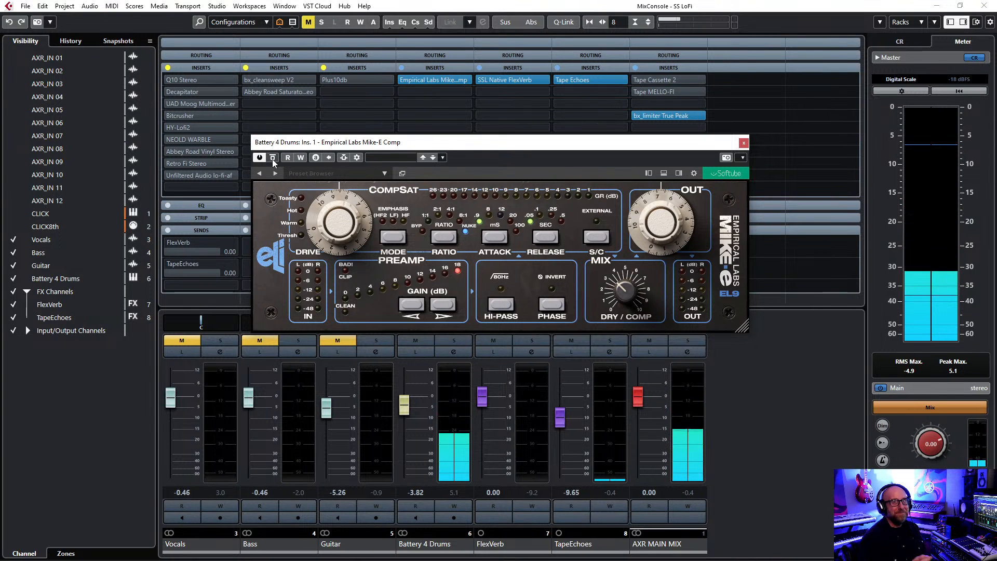
pyautogui.click(743, 142)
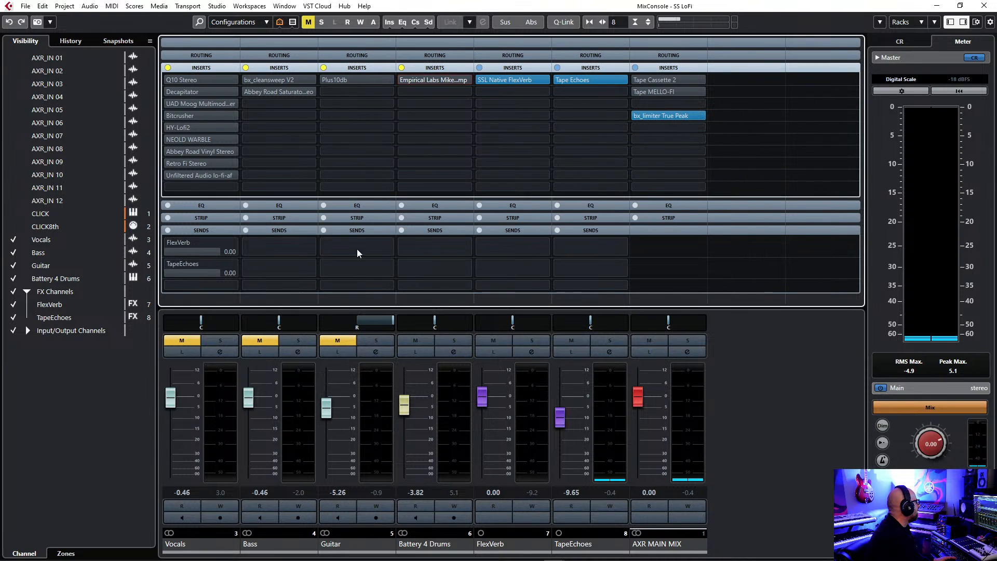
# Lower the Bass fader to -11.0 and the Guitar fader to -5.98, and unmute the Vocals, Bass and Guitar channels.
pyautogui.click(251, 408)
pyautogui.scroll(-2, 255, 425)
pyautogui.click(326, 414)
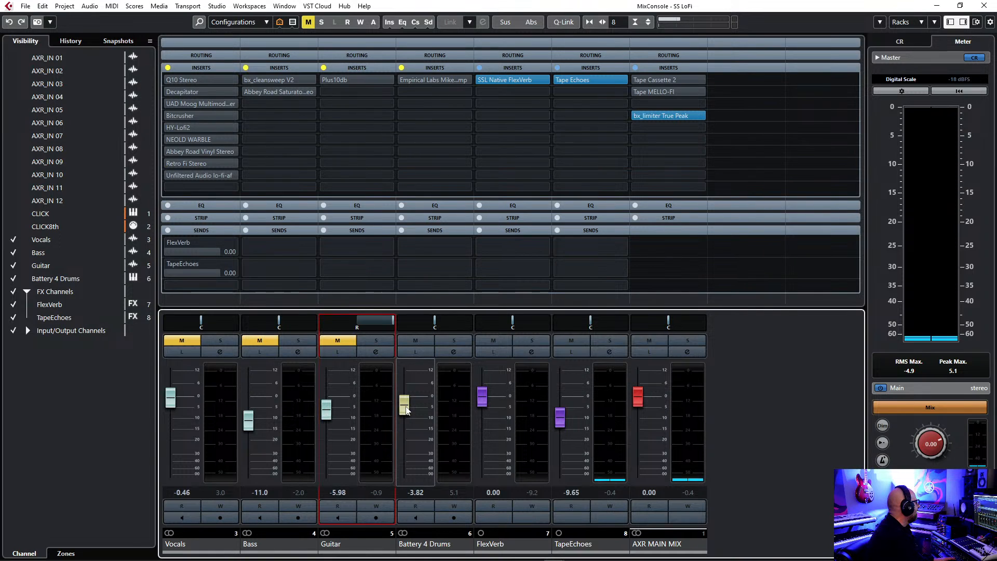
pyautogui.click(184, 338)
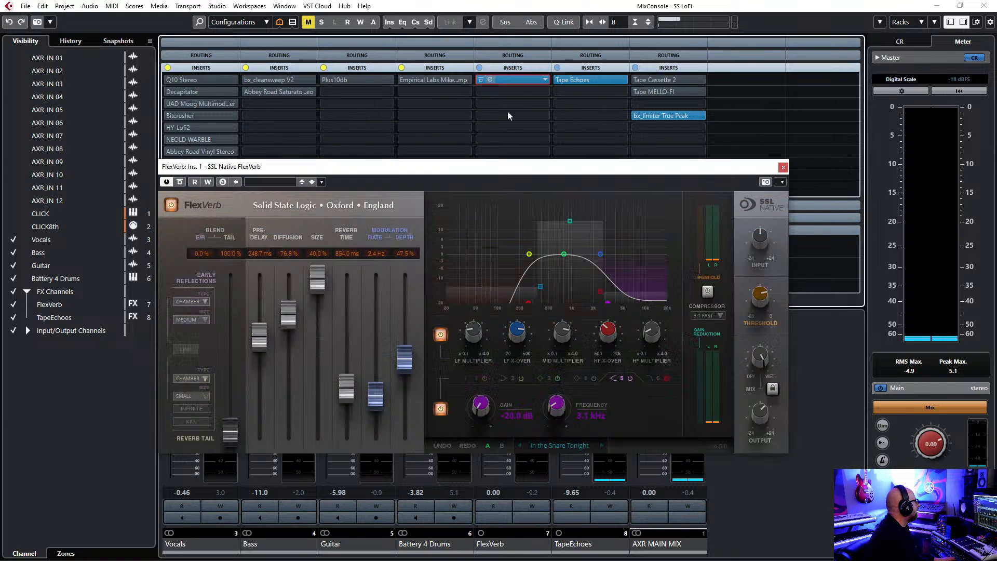
# Open SSL Native FlexVerb on the FlexVerb channel and examine its early reflection types and reverb settings.
pyautogui.moveTo(602, 167); pyautogui.dragTo(659, 135)
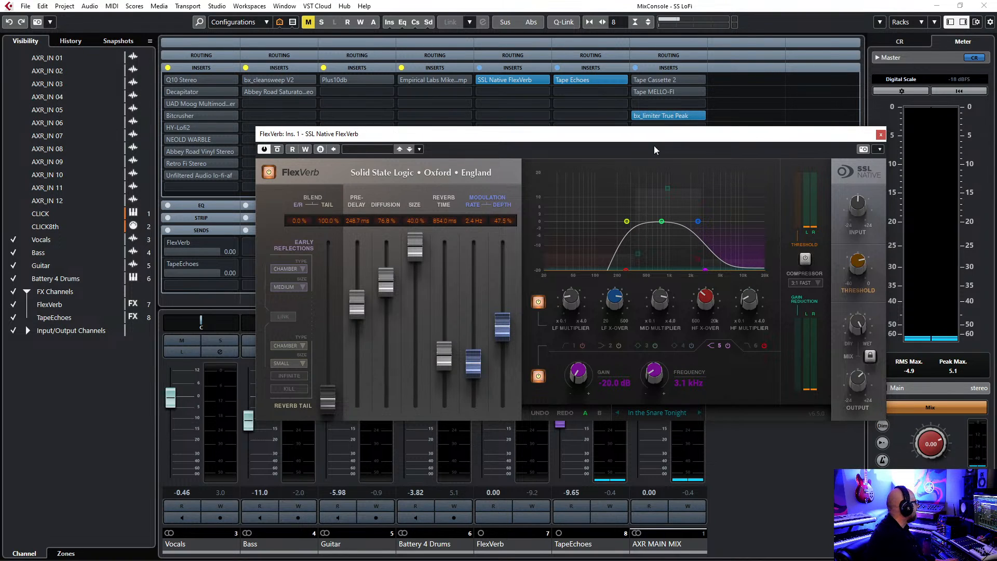
pyautogui.moveTo(687, 140); pyautogui.dragTo(717, 93)
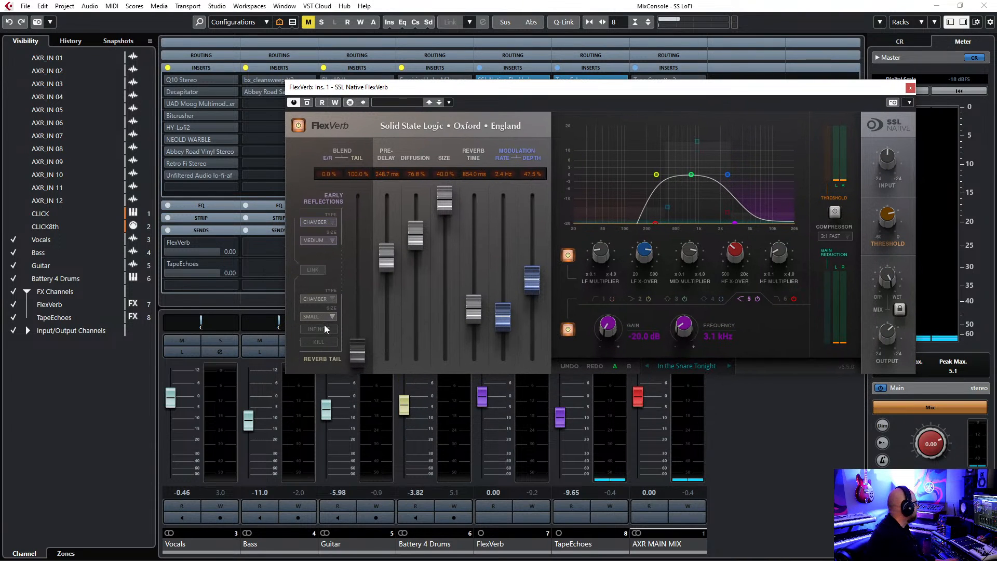
pyautogui.click(332, 222)
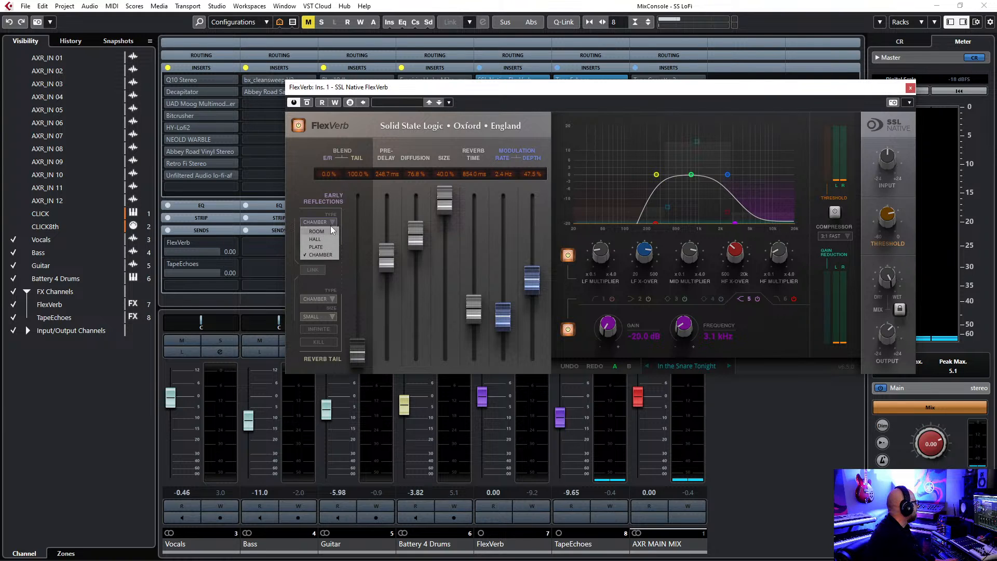
pyautogui.click(360, 238)
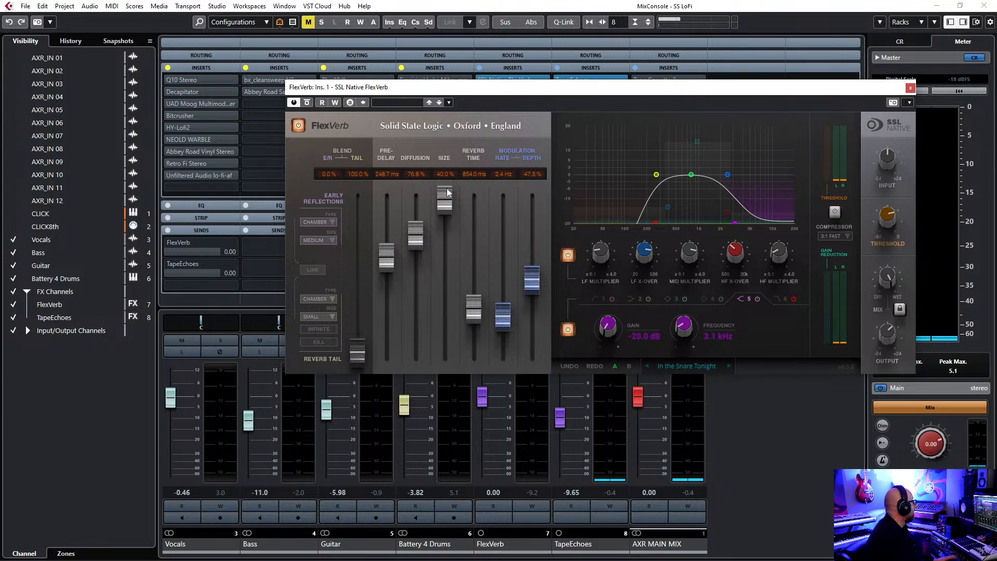
pyautogui.moveTo(571, 92); pyautogui.dragTo(548, 76)
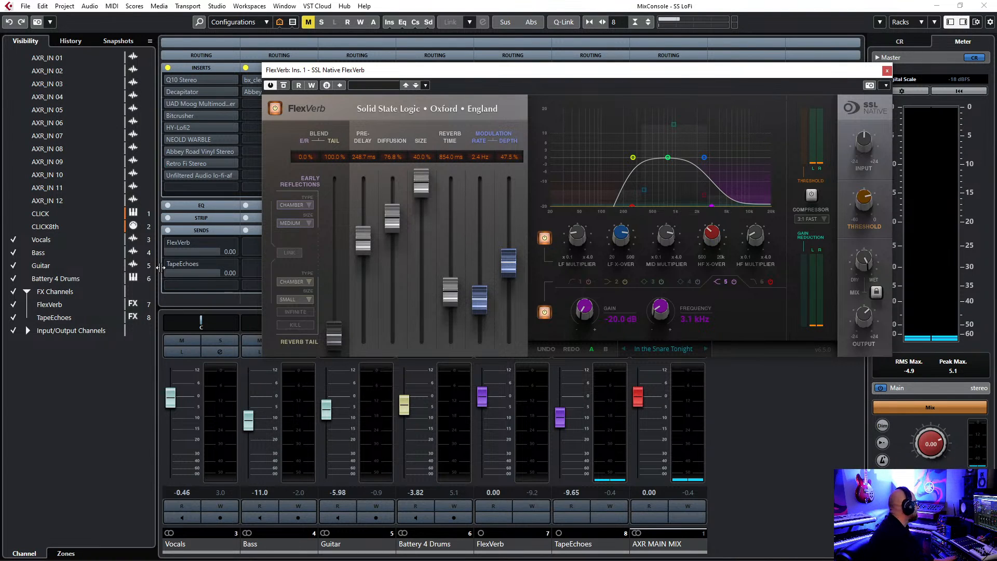
pyautogui.moveTo(532, 76); pyautogui.dragTo(521, 132)
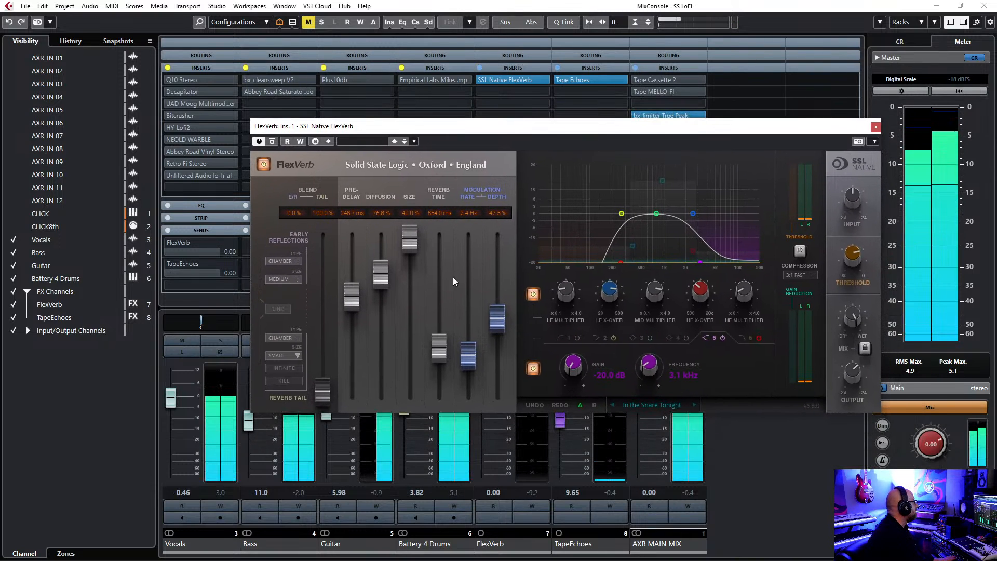
# Lower the Vocals fader to -3.10, then activate the Guitar's Plus10db and reduce its fader to -14.2 during playback.
pyautogui.moveTo(177, 405); pyautogui.dragTo(177, 411)
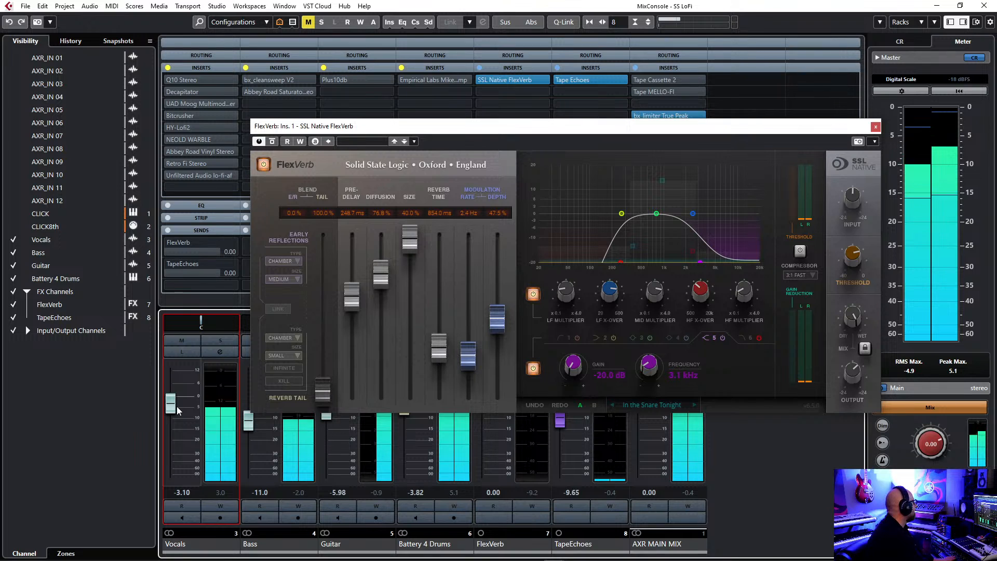
pyautogui.moveTo(560, 129); pyautogui.dragTo(822, 115)
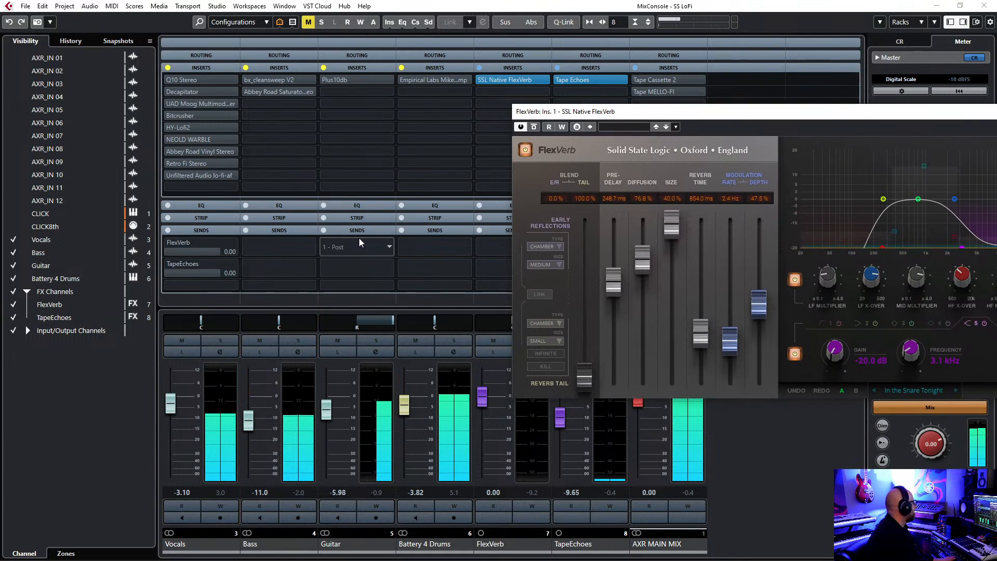
pyautogui.click(323, 77)
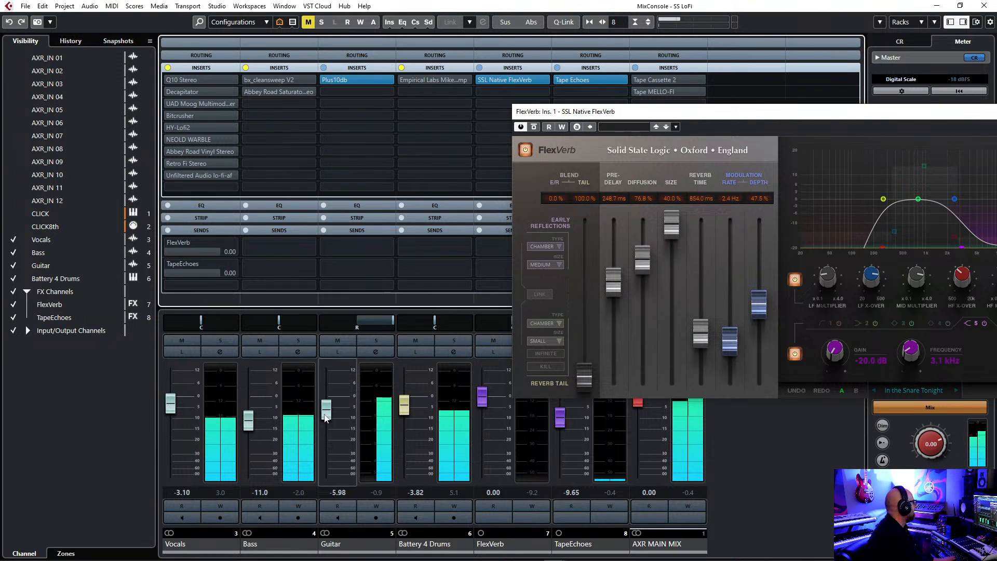
pyautogui.moveTo(327, 410); pyautogui.dragTo(336, 434)
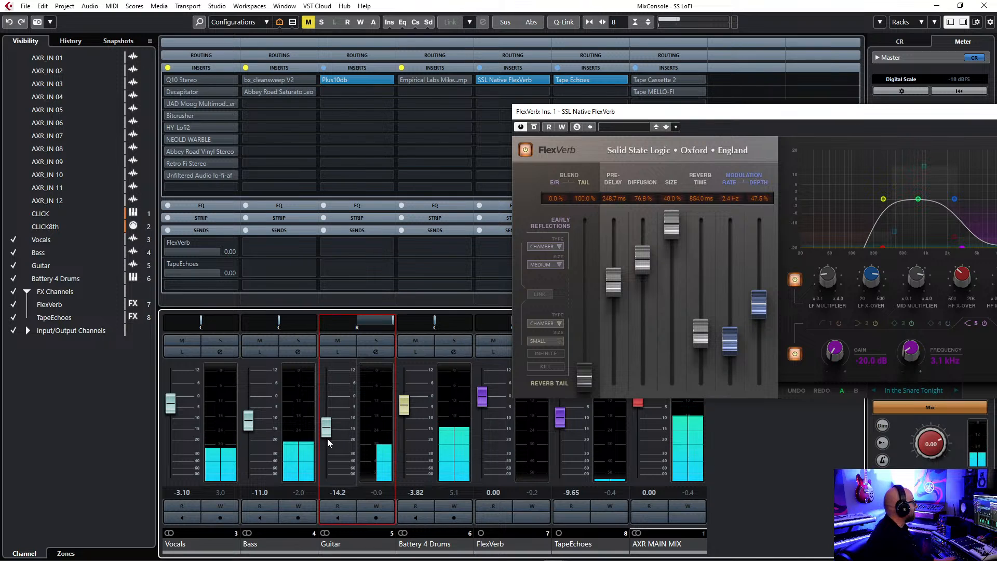
pyautogui.moveTo(749, 114); pyautogui.dragTo(523, 112)
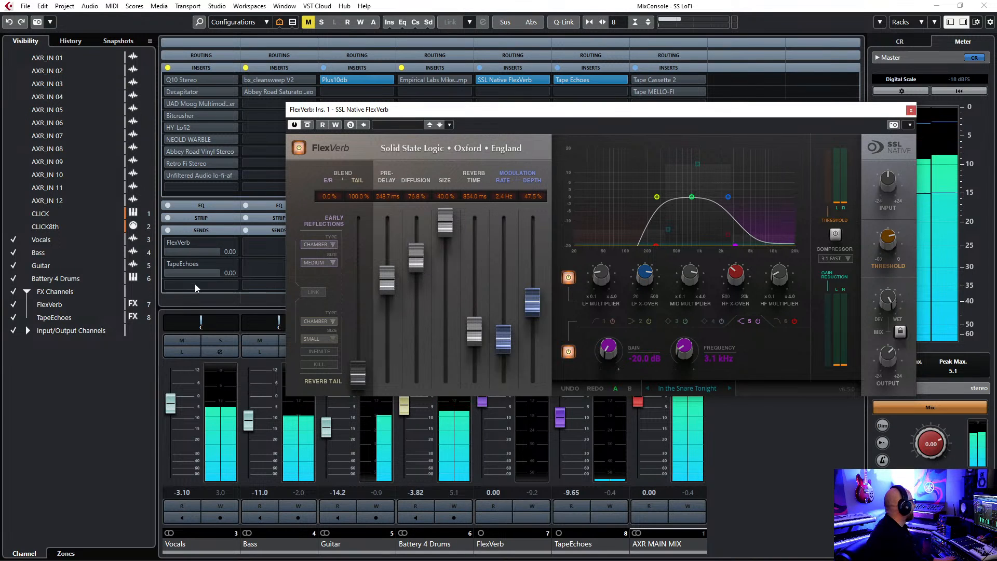
# Activate the Vocals' FlexVerb send and lower the FlexVerb channel fader to -3.58.
pyautogui.click(169, 243)
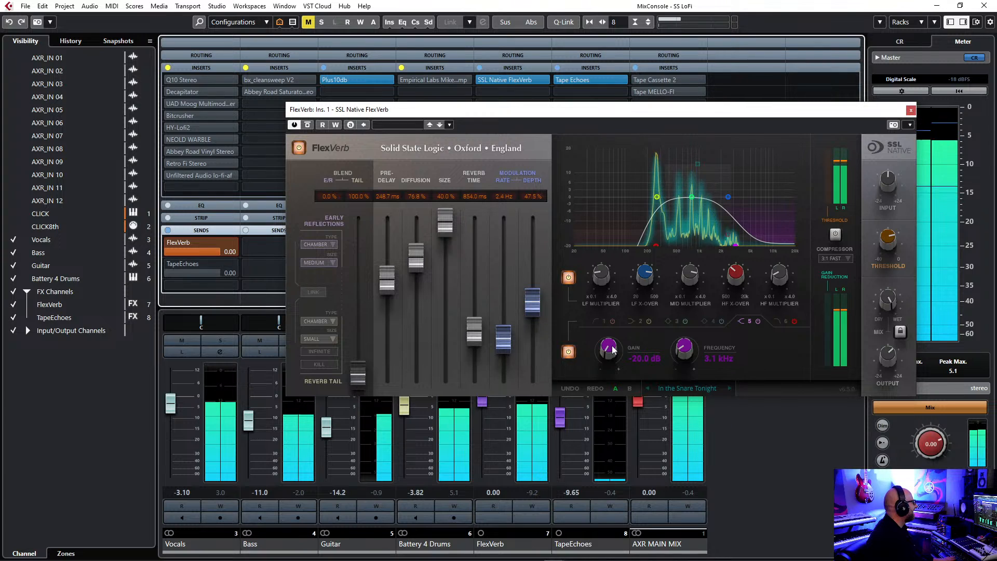
pyautogui.moveTo(655, 112); pyautogui.dragTo(583, 52)
pyautogui.moveTo(484, 403); pyautogui.dragTo(490, 412)
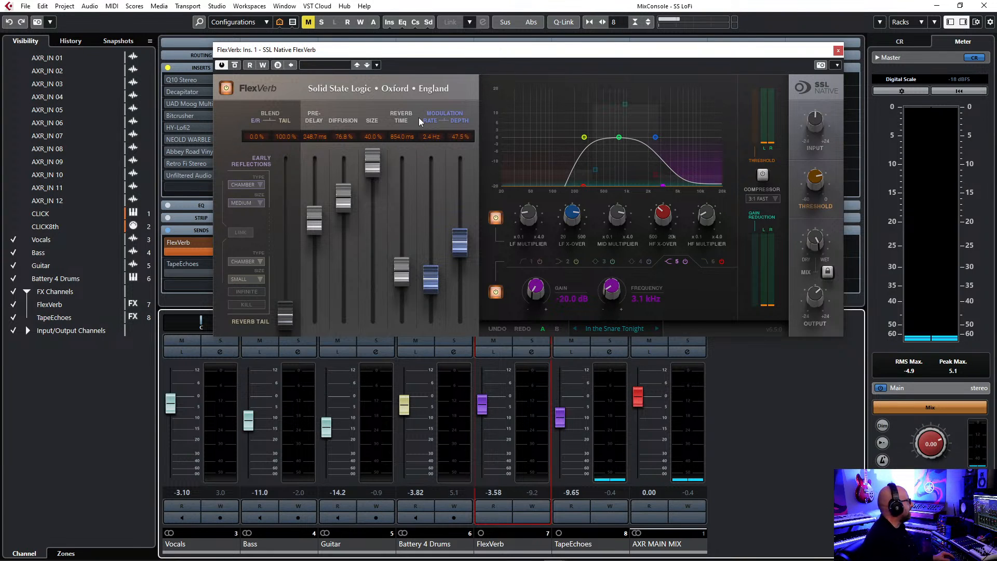
# Play the mix while toggling the Vocals' FlexVerb send, balancing the Vocals at -4.78 against the FlexVerb channel at -9.11.
pyautogui.press('space')
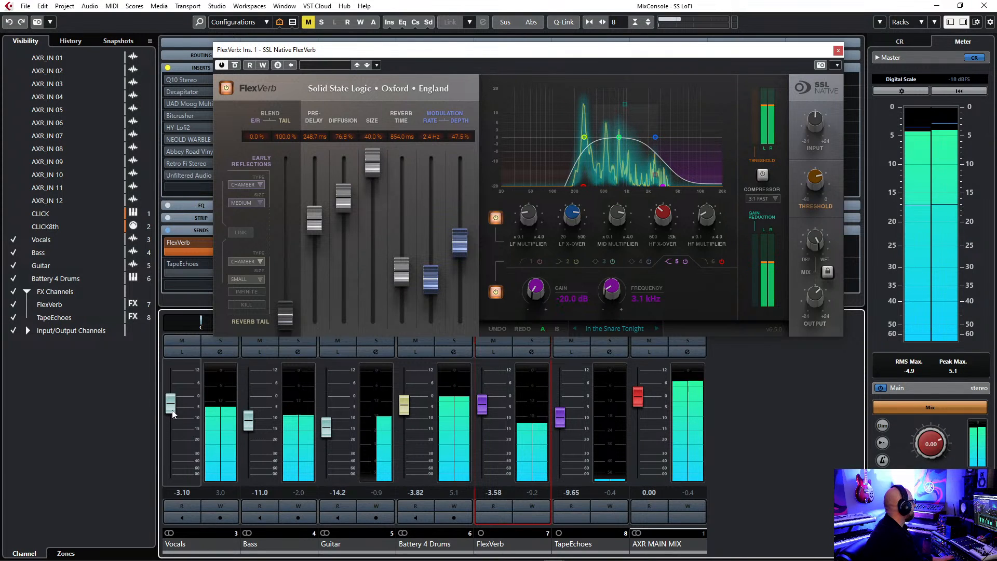
pyautogui.moveTo(171, 245)
pyautogui.moveTo(170, 403); pyautogui.dragTo(174, 409)
pyautogui.click(170, 243)
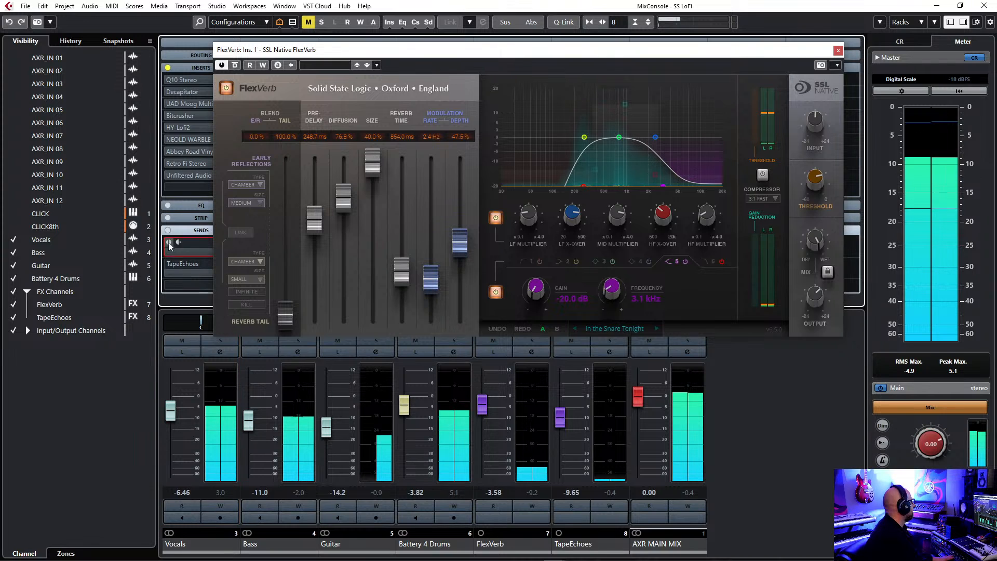
pyautogui.moveTo(171, 412); pyautogui.dragTo(173, 414)
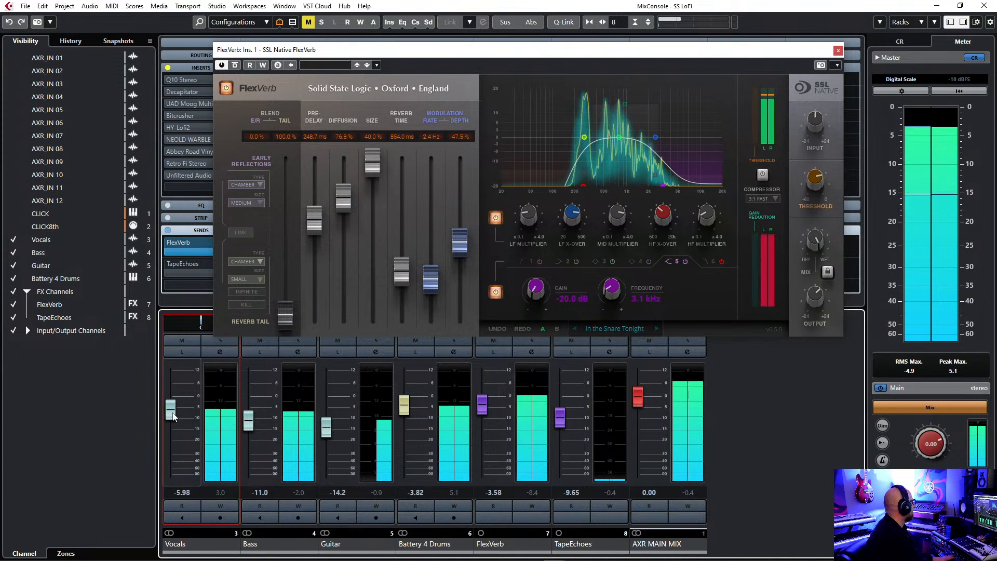
pyautogui.moveTo(482, 412); pyautogui.dragTo(483, 425)
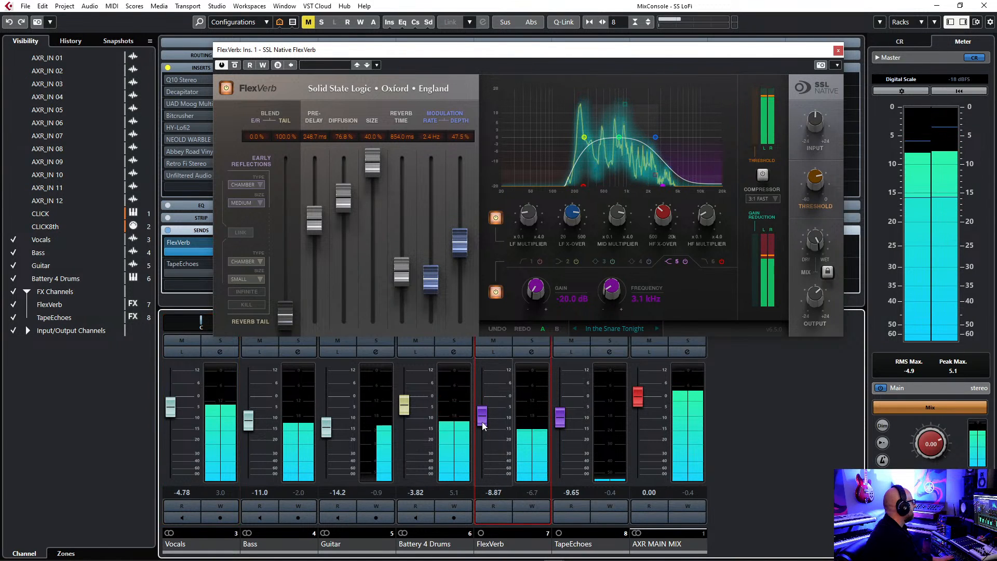
# Pan the Vocals hard left and the FlexVerb channel hard right, raising the FlexVerb fader to -7.66.
pyautogui.moveTo(580, 54); pyautogui.dragTo(320, 62)
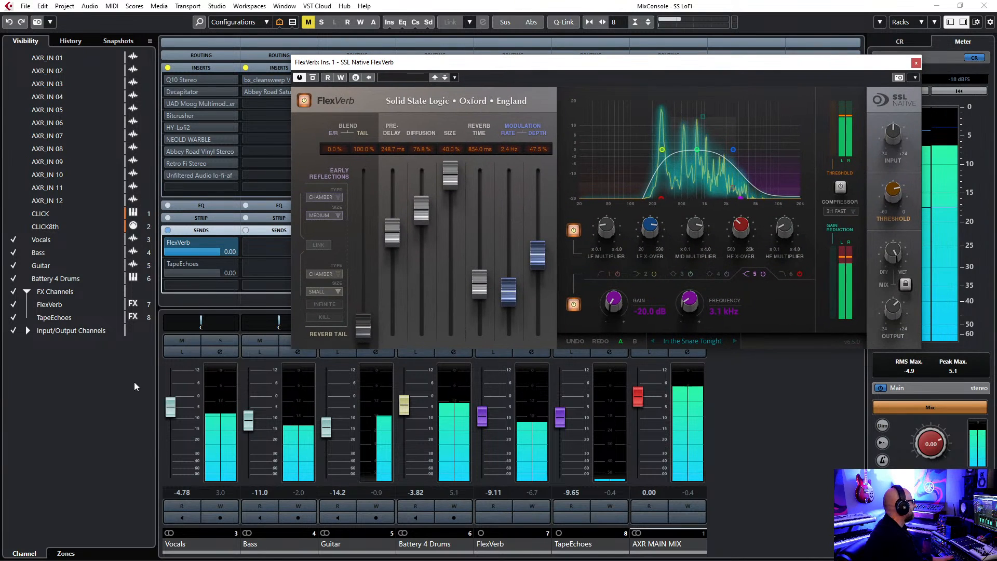
pyautogui.moveTo(199, 324); pyautogui.dragTo(160, 321)
pyautogui.moveTo(605, 63); pyautogui.dragTo(996, 14)
pyautogui.moveTo(517, 328); pyautogui.dragTo(521, 400)
pyautogui.moveTo(485, 420); pyautogui.dragTo(484, 417)
# Lower the Vocals fader to -11.5 and raise the FlexVerb channel fader to -6.22.
pyautogui.moveTo(176, 410); pyautogui.dragTo(174, 425)
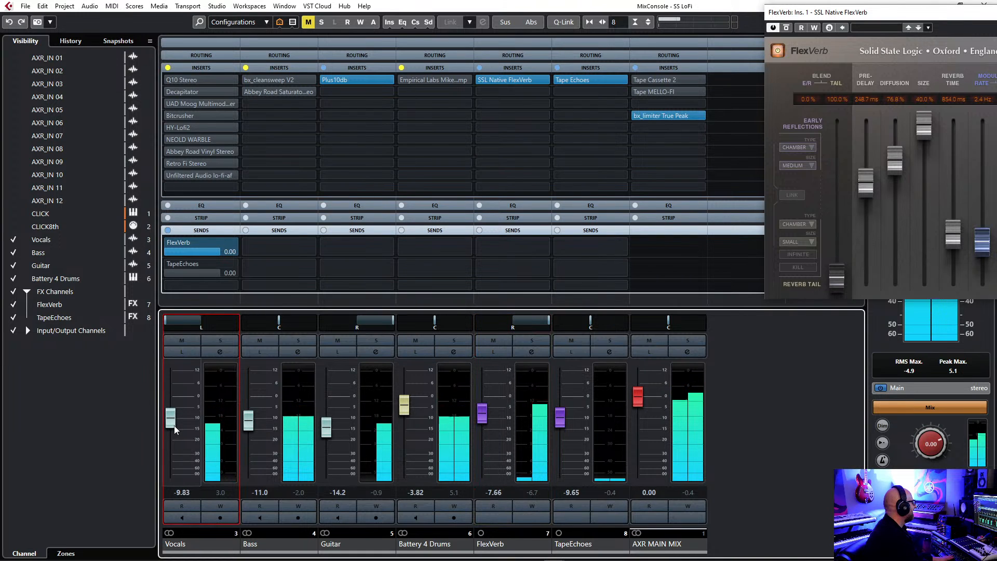
pyautogui.moveTo(482, 422); pyautogui.dragTo(482, 419)
pyautogui.moveTo(172, 419); pyautogui.dragTo(174, 429)
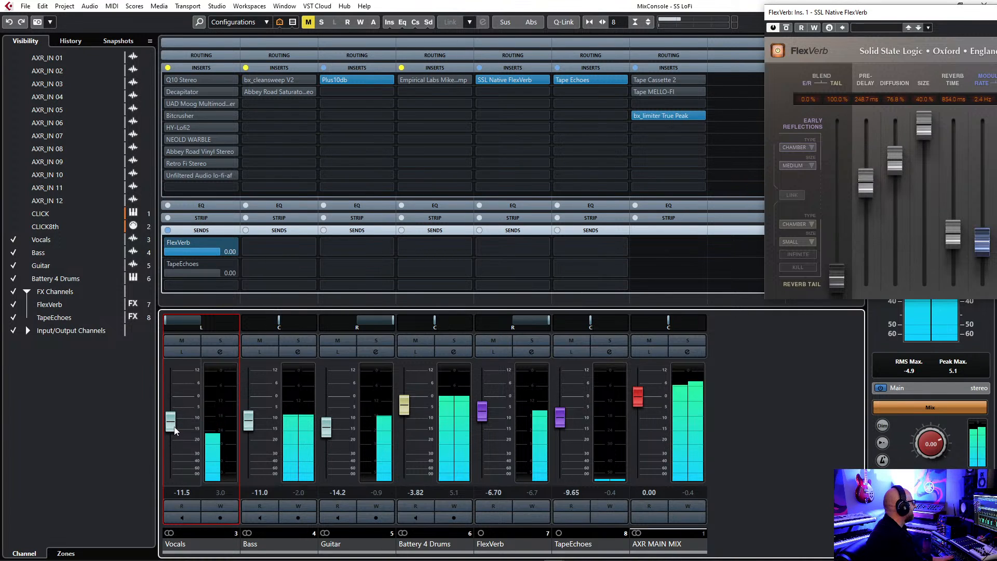
pyautogui.moveTo(484, 414); pyautogui.dragTo(484, 418)
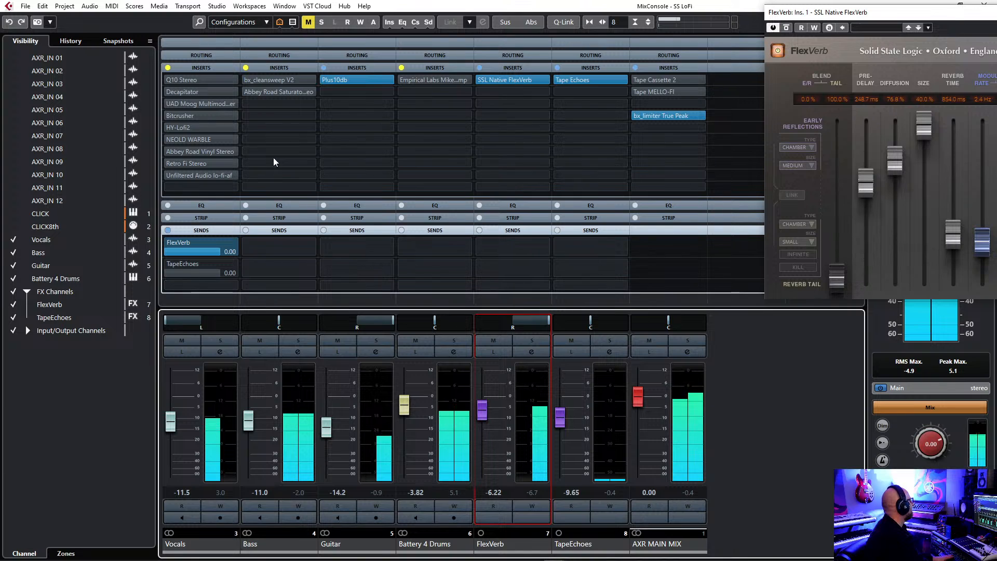
# Activate the UAD Moog Multimode insert on the Vocals and raise the FlexVerb channel fader to -5.26.
pyautogui.click(169, 103)
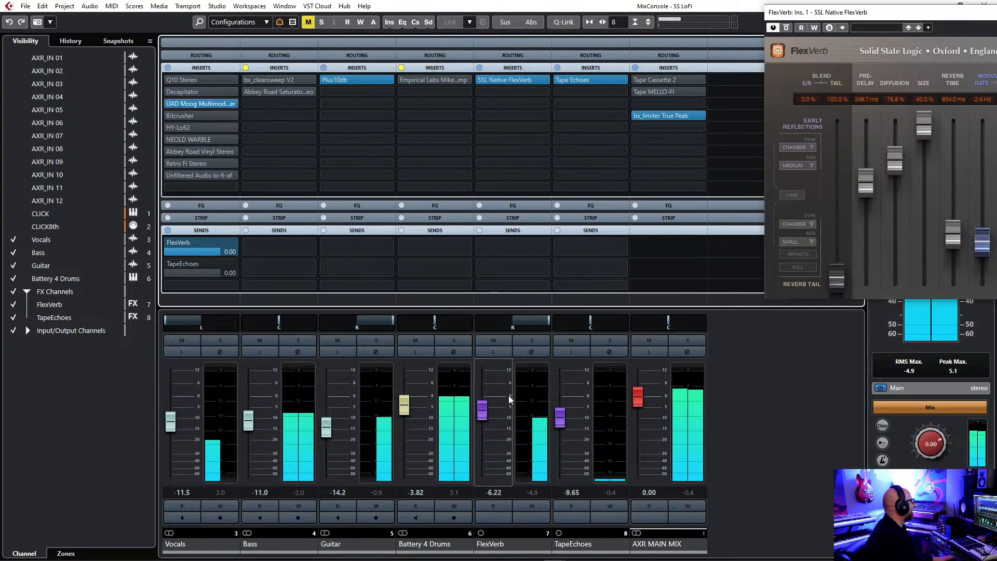
pyautogui.moveTo(482, 414); pyautogui.dragTo(483, 410)
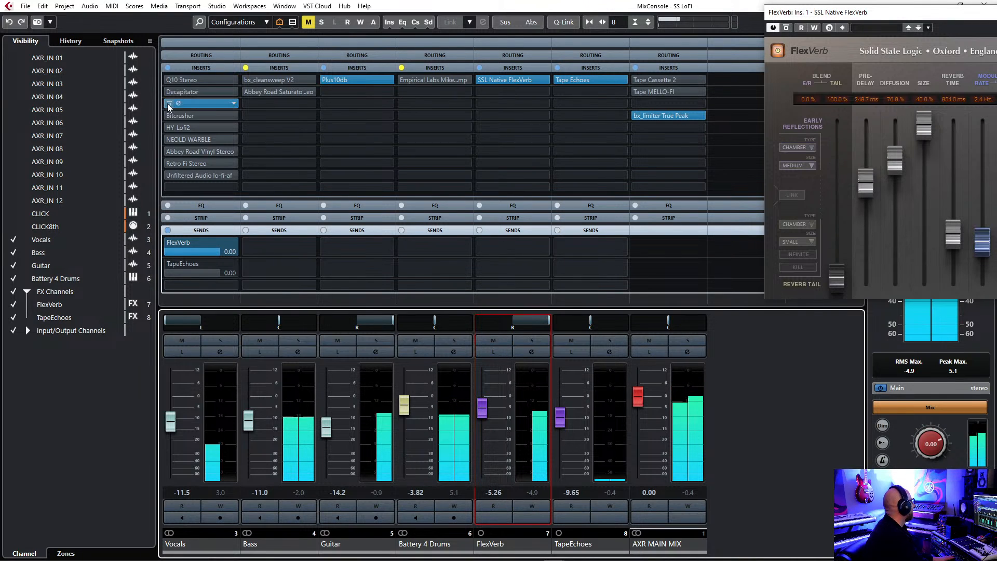
# Switch the Vocals insert from the Moog filter to NEOLD WARBLE, lowering the Vocals to -14.9 and FlexVerb to -9.35.
pyautogui.click(170, 141)
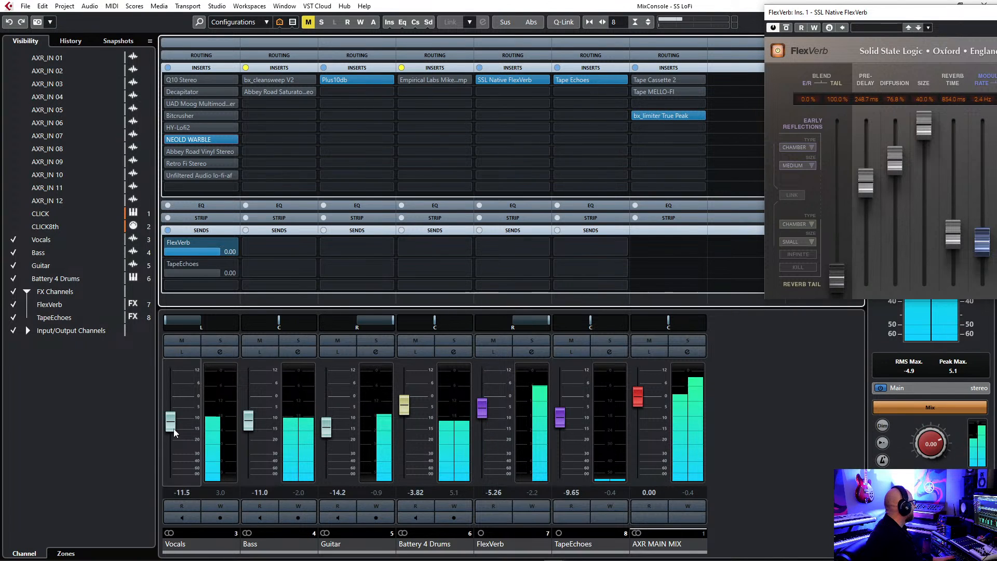
pyautogui.moveTo(171, 422); pyautogui.dragTo(172, 435)
pyautogui.moveTo(485, 416); pyautogui.dragTo(486, 423)
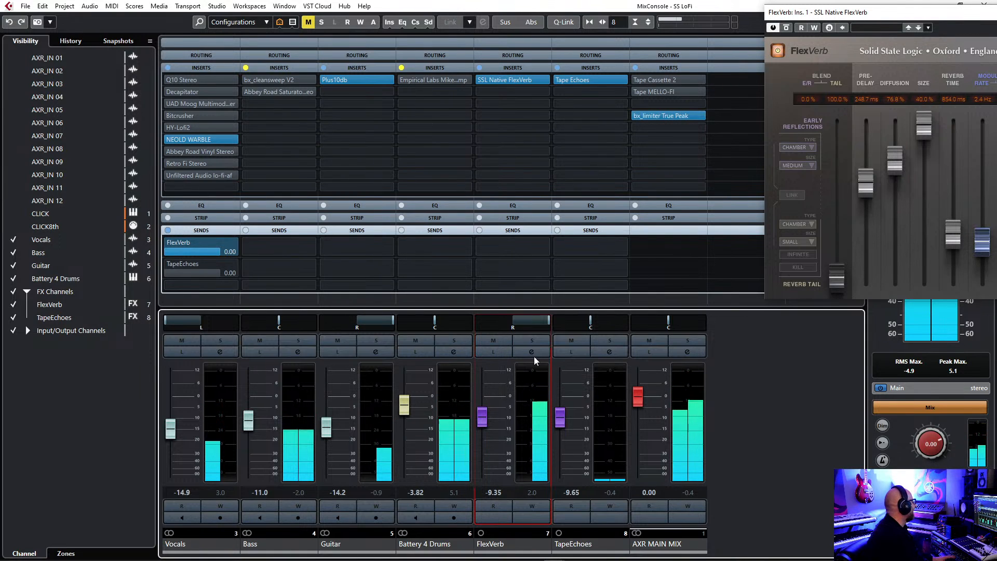
# Return the Vocals pan to center.
pyautogui.doubleClick(198, 323)
pyautogui.write('c')
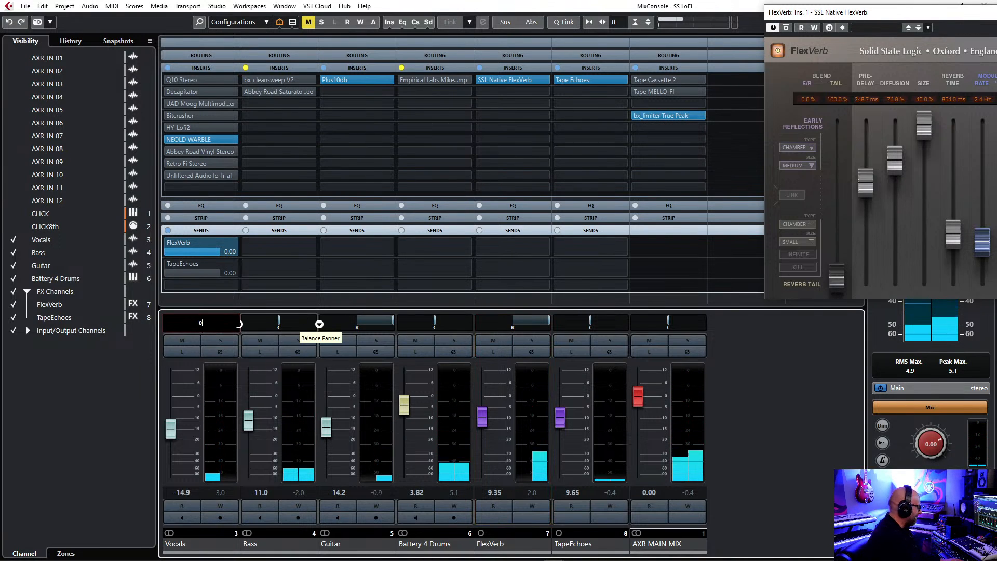
pyautogui.press('Return')
# Raise the Vocals fader to -8.87 and switch its active send from FlexVerb to TapeEchoes.
pyautogui.moveTo(174, 439); pyautogui.dragTo(174, 426)
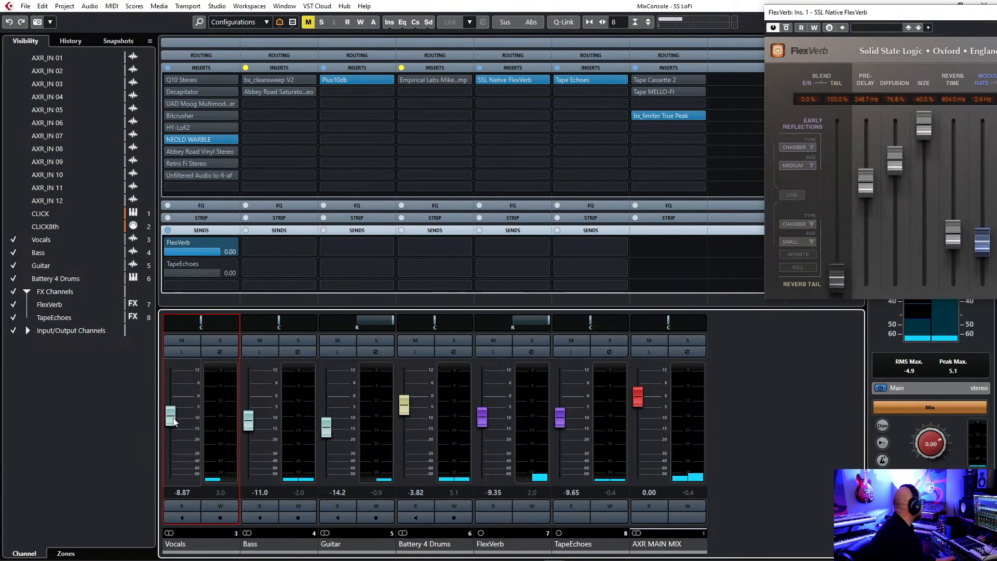
pyautogui.click(168, 262)
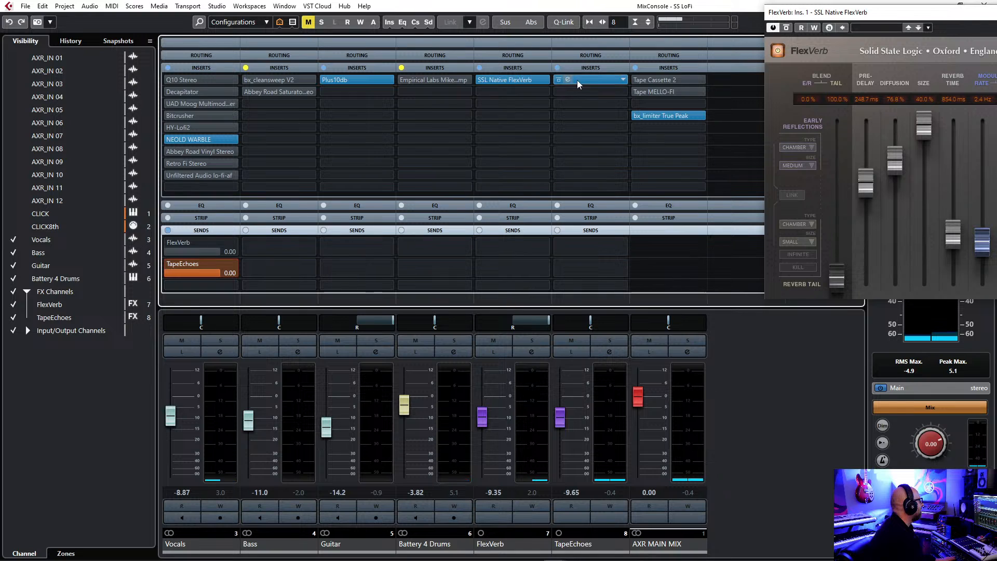
# Open the Tape Echoes insert on the TapeEchoes channel and switch its display through imaging to the VU meter.
pyautogui.click(578, 80)
pyautogui.moveTo(590, 216); pyautogui.dragTo(625, 140)
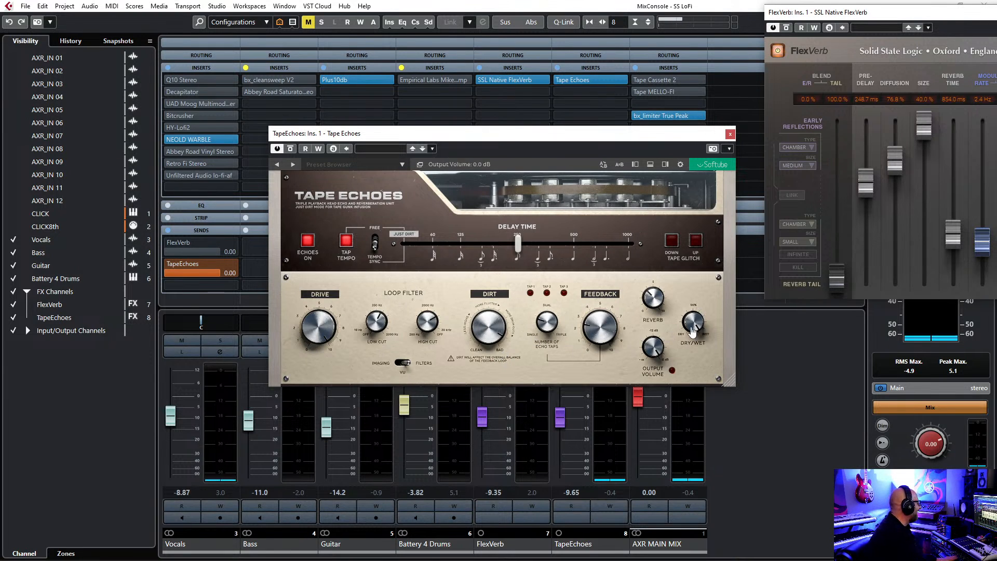
pyautogui.click(403, 363)
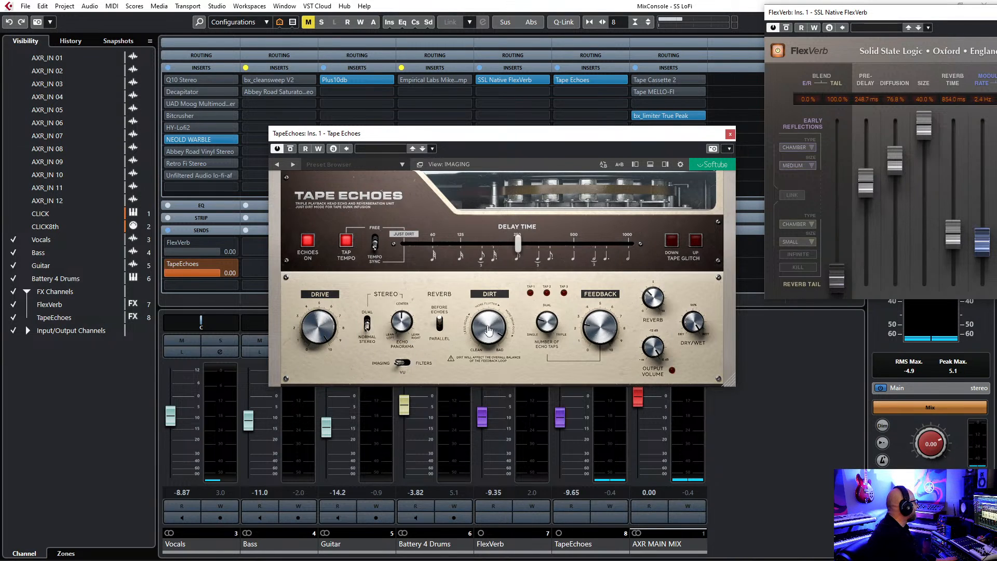
pyautogui.click(402, 362)
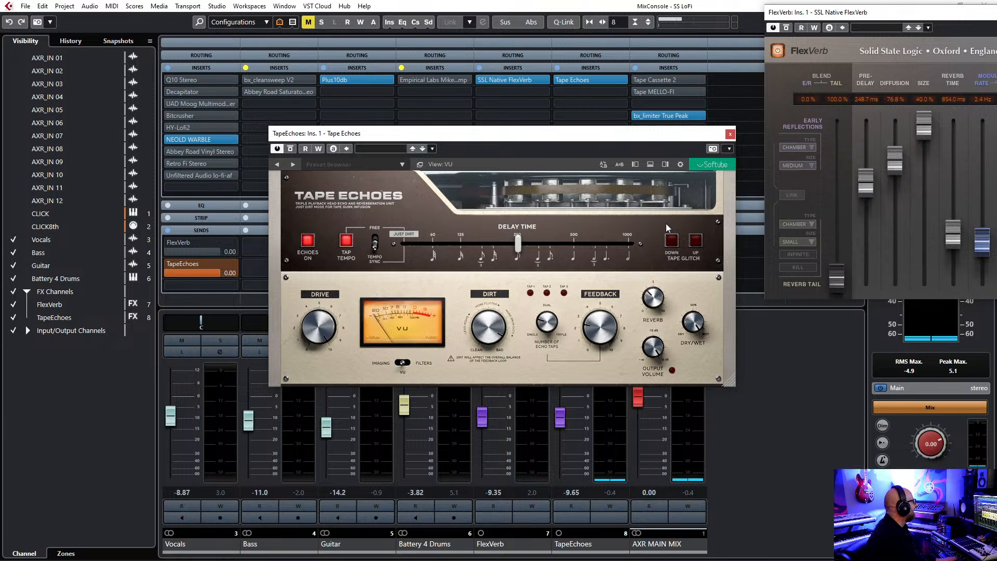
# Move the Tape Echoes window aside and close the FlexVerb plug-in window.
pyautogui.moveTo(626, 135); pyautogui.dragTo(709, 43)
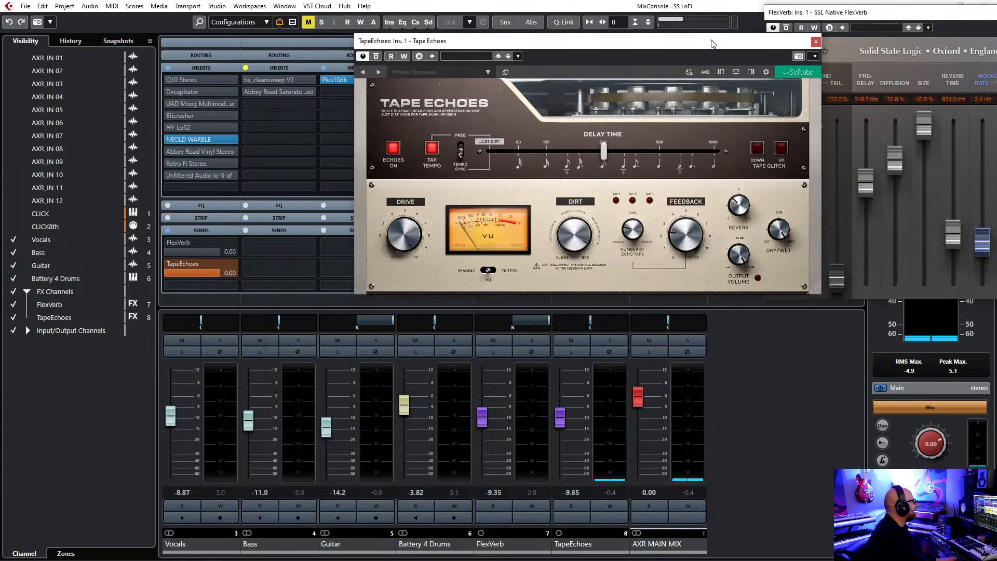
pyautogui.moveTo(856, 17); pyautogui.dragTo(326, 134)
pyautogui.click(860, 130)
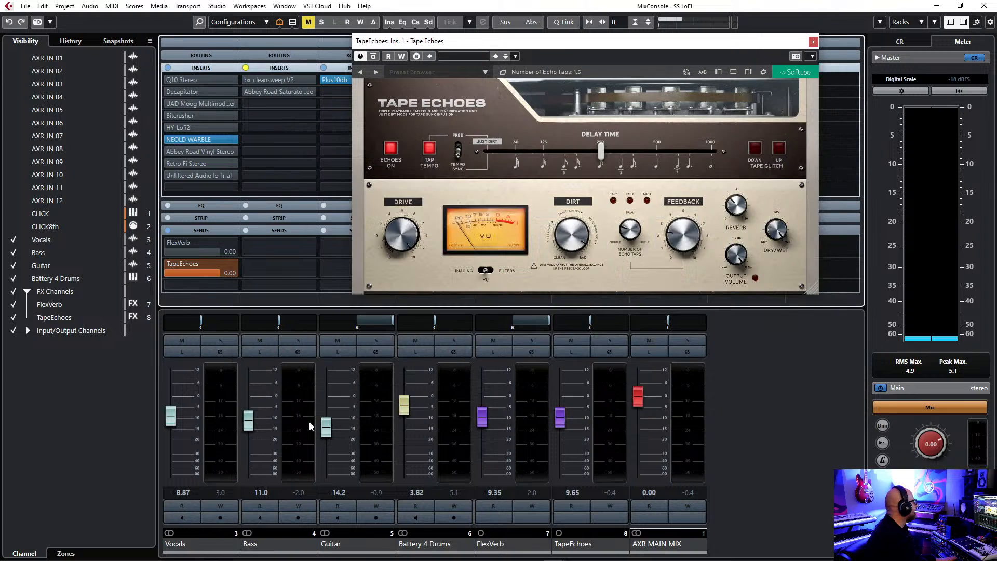
# Play the mix, bypass NEOLD WARBLE on the Vocals and lower the Vocals fader to -10.3.
pyautogui.press('space')
pyautogui.moveTo(663, 42); pyautogui.dragTo(668, 55)
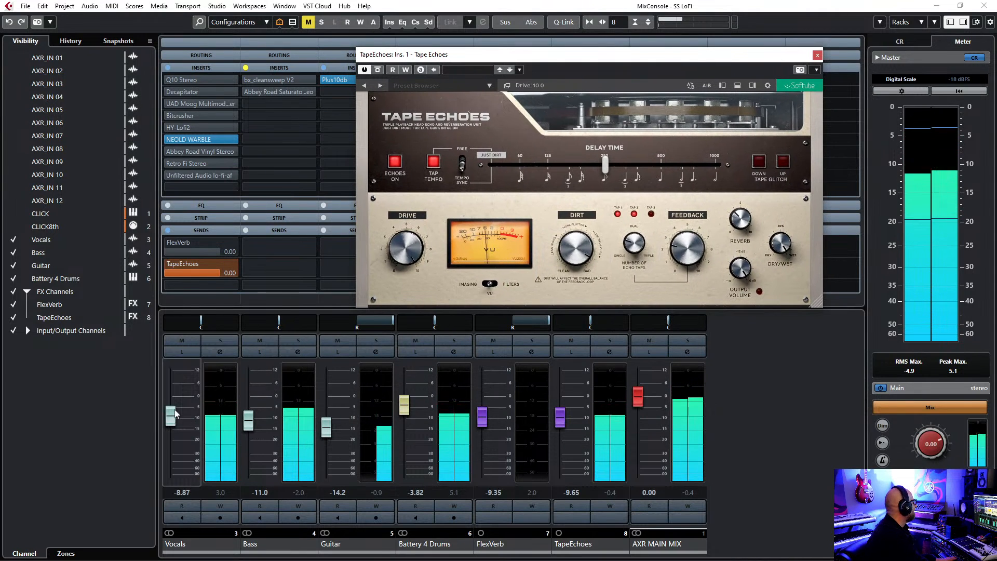
pyautogui.click(169, 139)
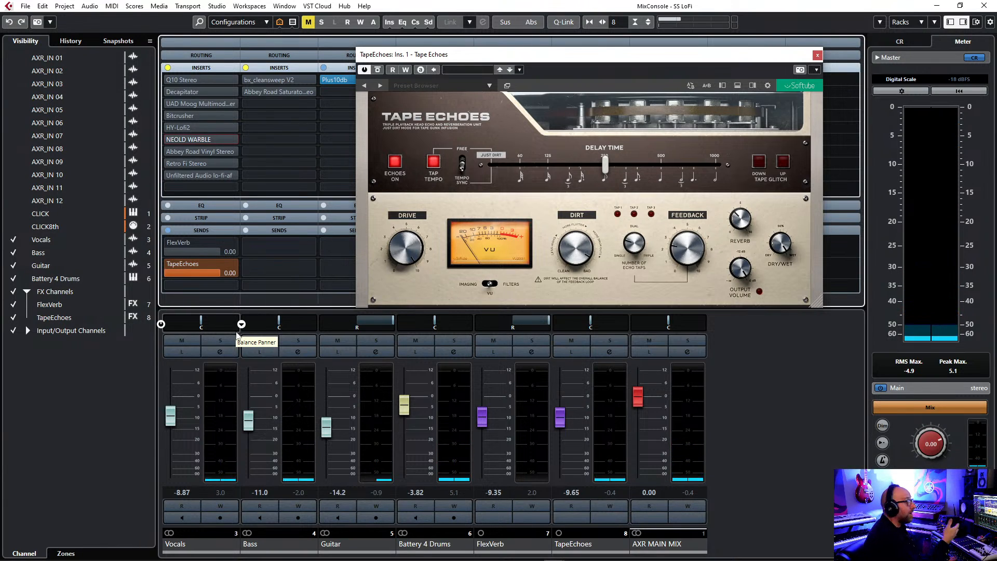
pyautogui.press('space')
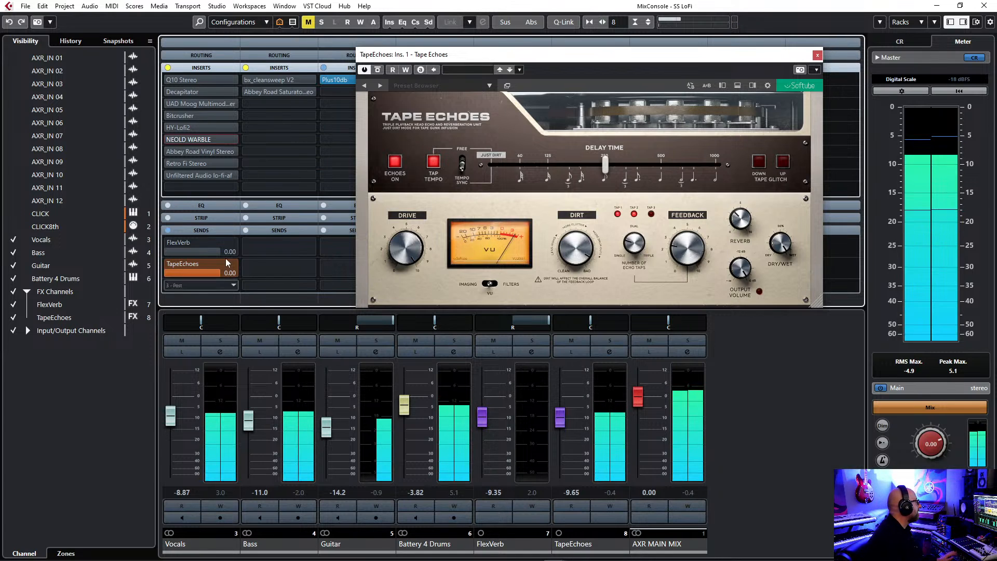
pyautogui.moveTo(170, 418); pyautogui.dragTo(170, 421)
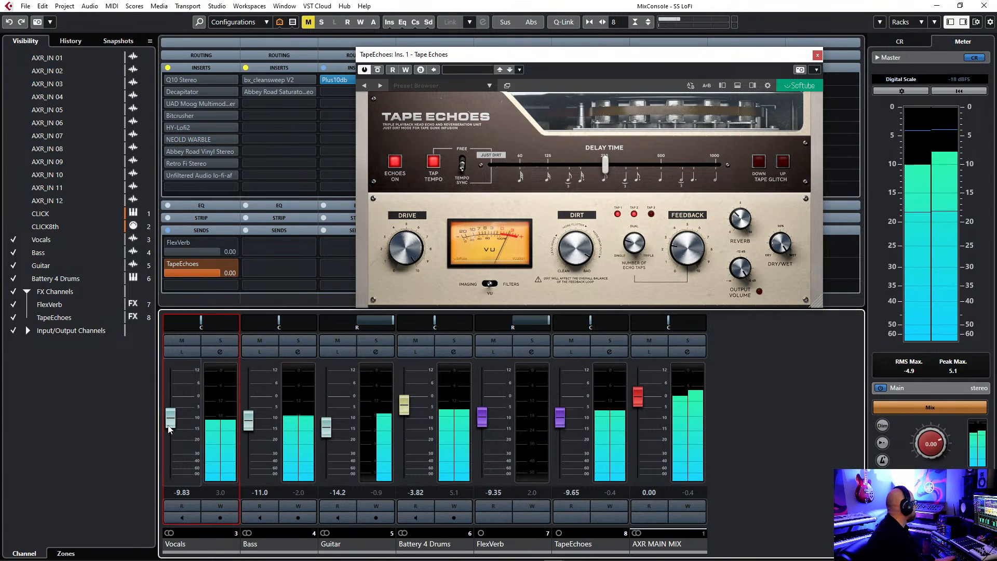
pyautogui.moveTo(642, 78); pyautogui.dragTo(576, 120)
pyautogui.moveTo(171, 418); pyautogui.dragTo(171, 420)
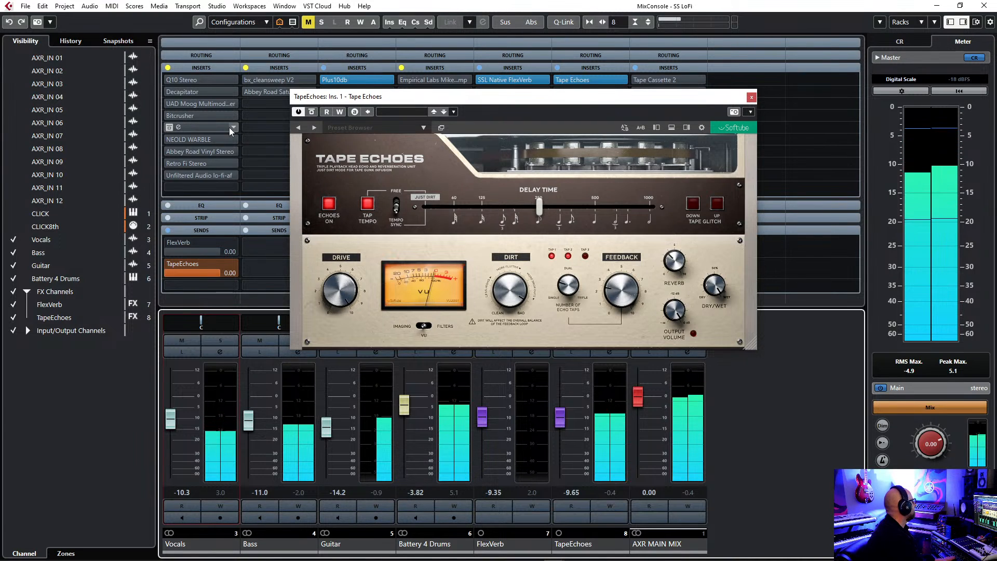
# Activate the Q10 Stereo insert on the Vocals, raising the Vocals fader to -6.46 and TapeEchoes to -7.90.
pyautogui.moveTo(168, 80)
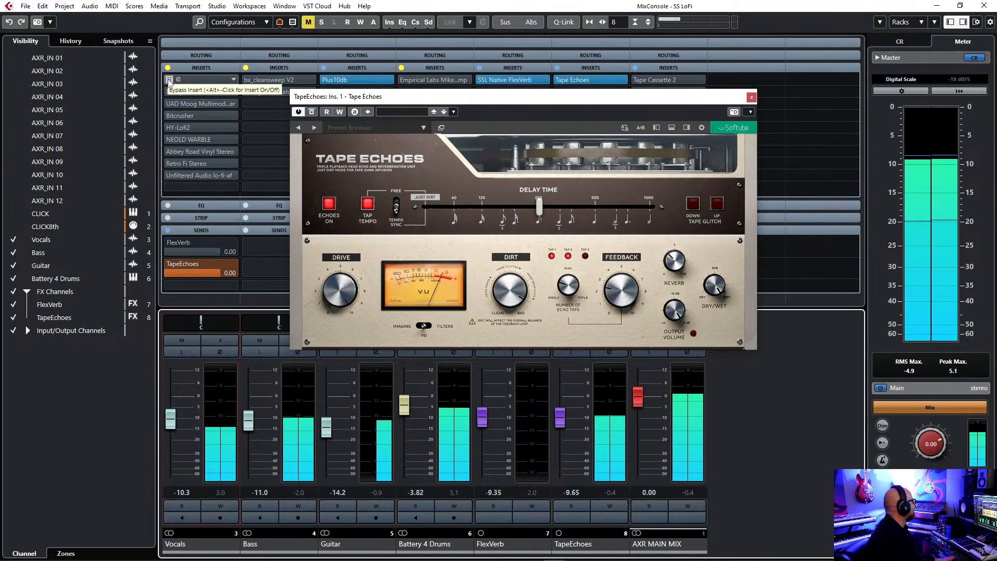
pyautogui.click(168, 80)
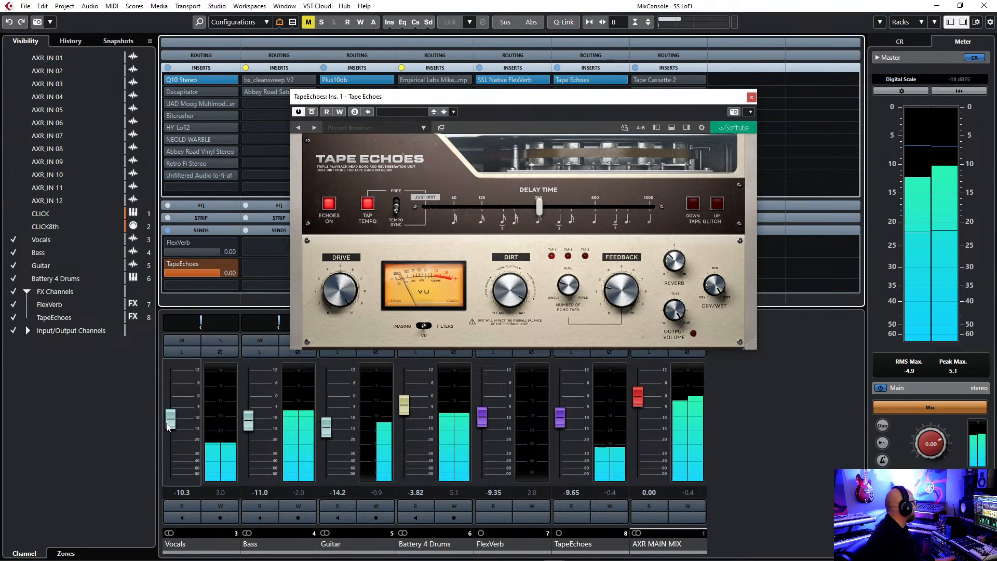
pyautogui.moveTo(170, 423); pyautogui.dragTo(170, 416)
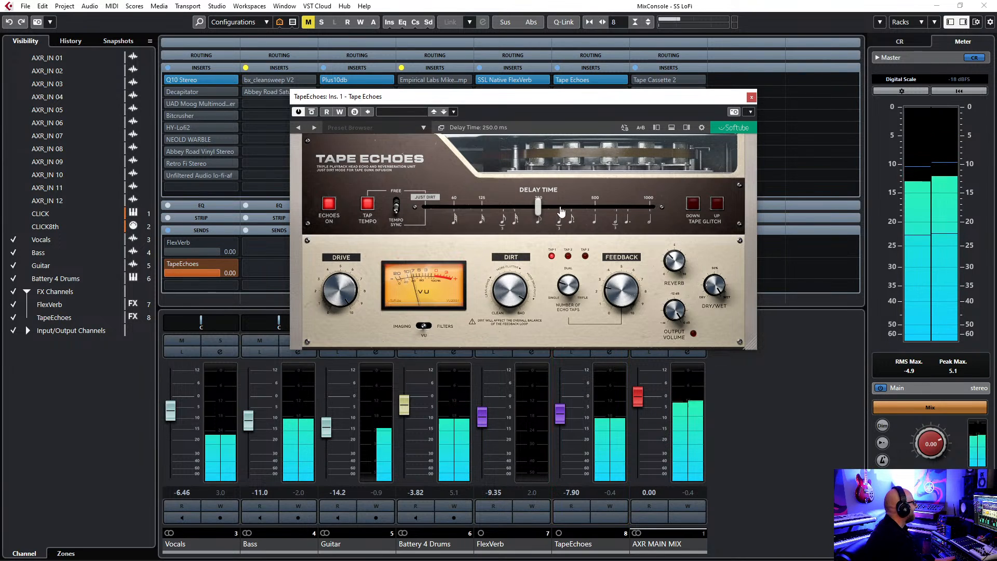
# Set the Tape Echoes delay time to 512 ms and feedback to 1.0, lowering the Vocals fader to -10.1.
pyautogui.click(596, 206)
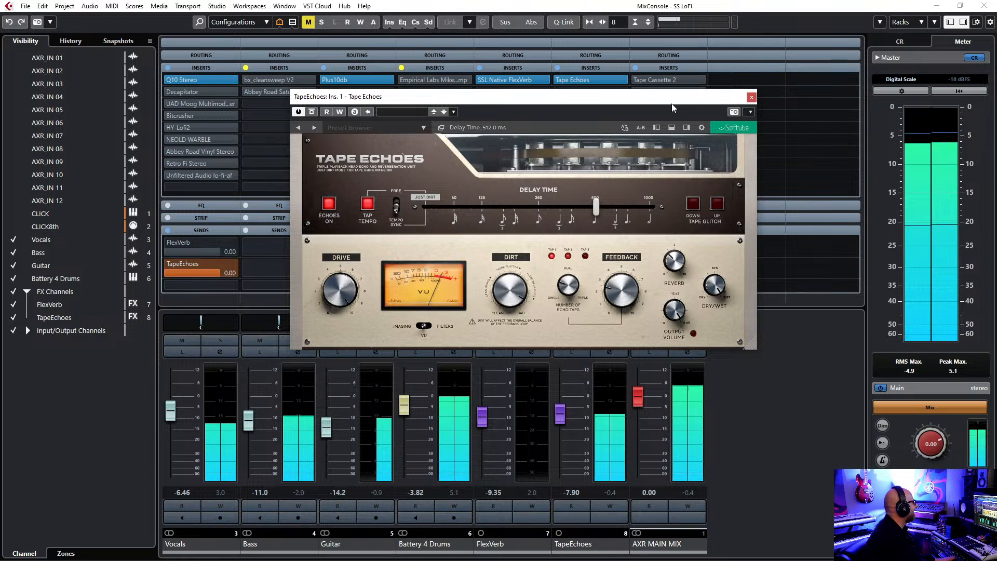
pyautogui.moveTo(172, 418); pyautogui.dragTo(173, 426)
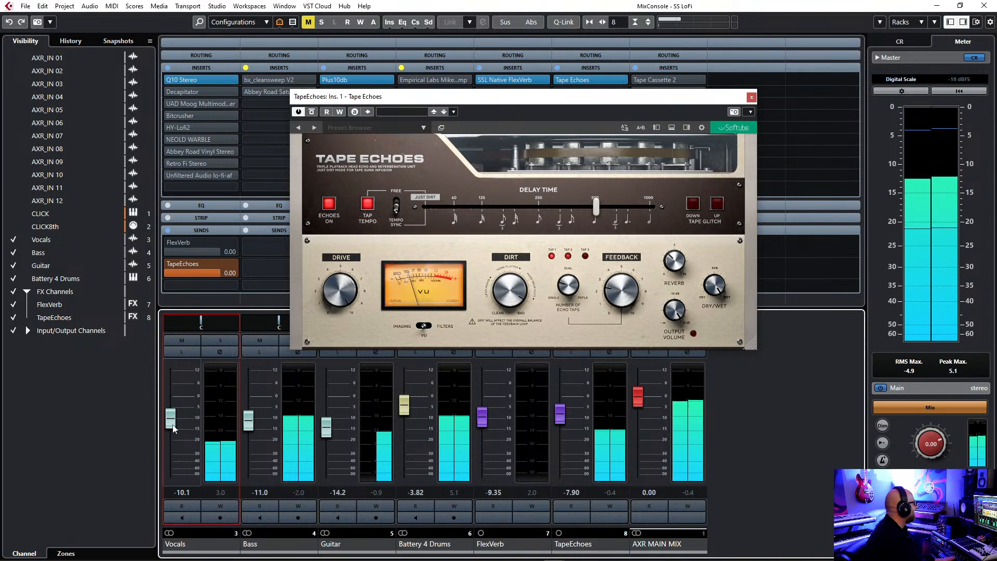
pyautogui.click(624, 296)
pyautogui.moveTo(623, 296); pyautogui.dragTo(623, 304)
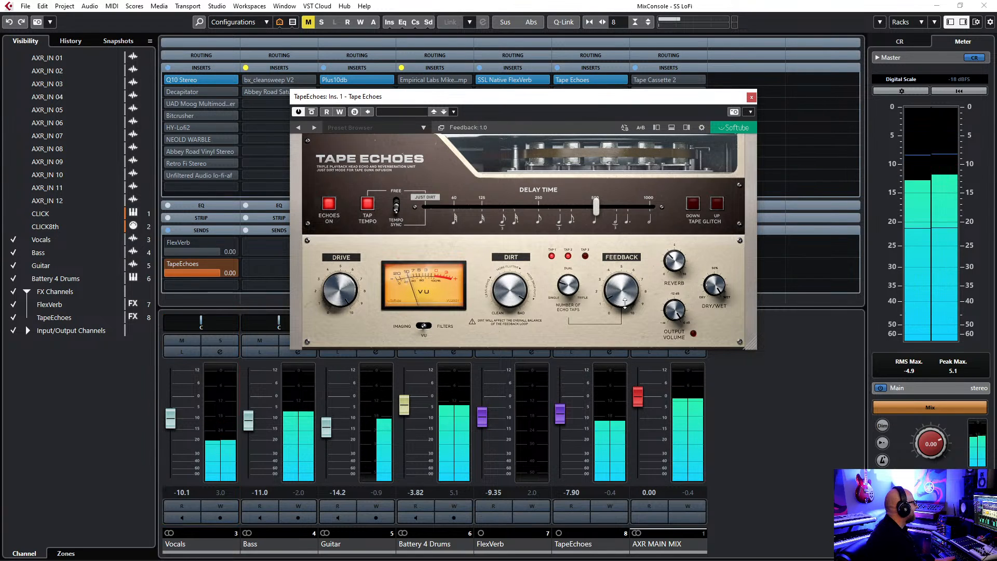
# Raise the TapeEchoes channel to -6.70 and lower the Vocals to -13.0, then close the Tape Echoes window.
pyautogui.moveTo(561, 415); pyautogui.dragTo(561, 411)
pyautogui.moveTo(171, 427); pyautogui.dragTo(171, 434)
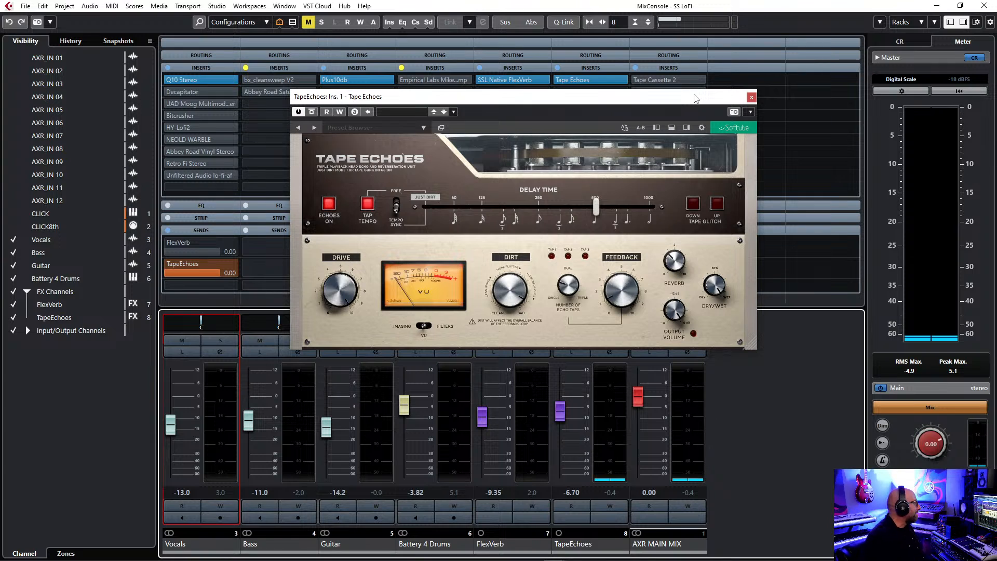
pyautogui.click(751, 97)
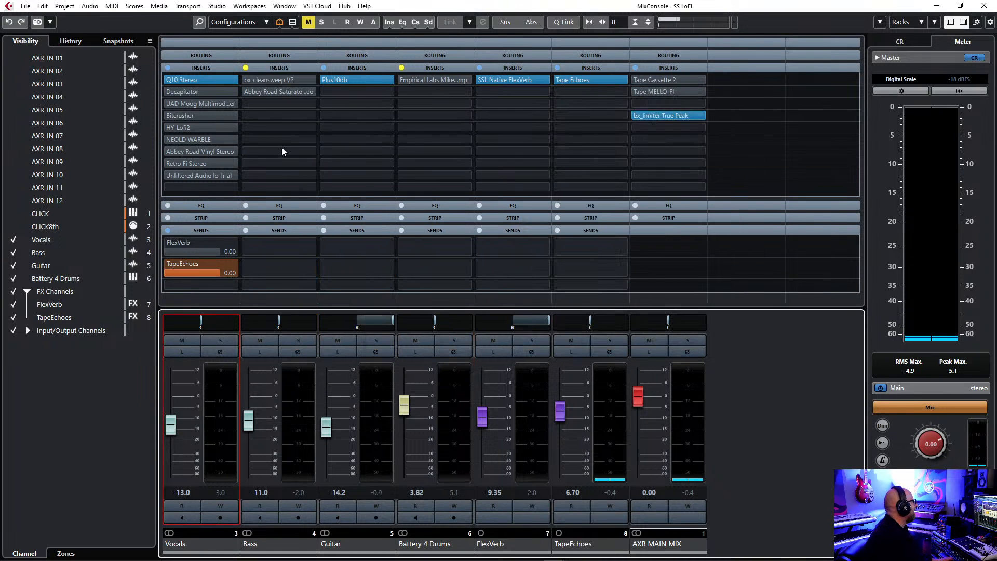
# Bypass Q10 Stereo and the TapeEchoes send on the Vocals and Plus10db on the Guitar, raising the Vocals to -6.46.
pyautogui.click(168, 78)
pyautogui.click(325, 78)
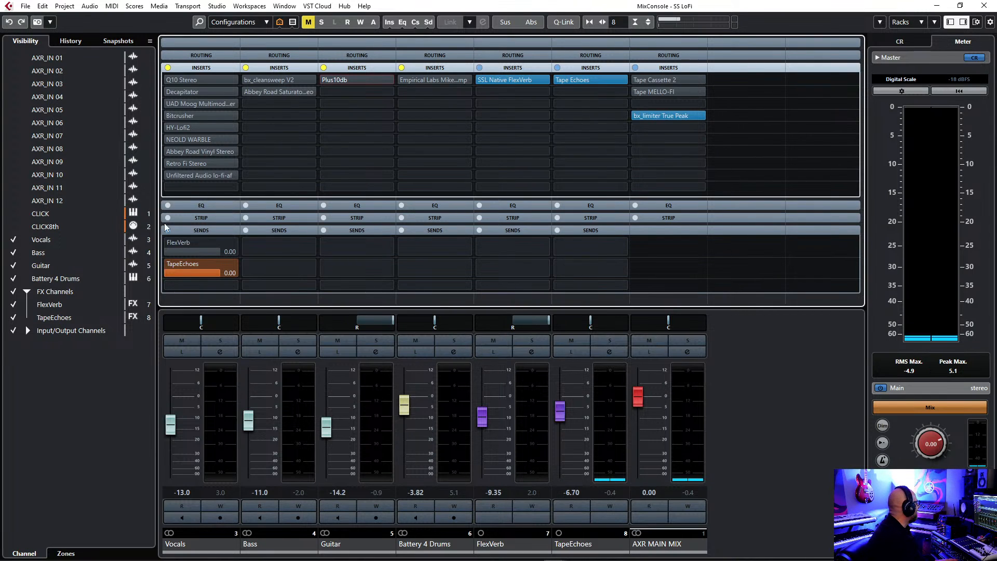
pyautogui.moveTo(172, 424); pyautogui.dragTo(174, 415)
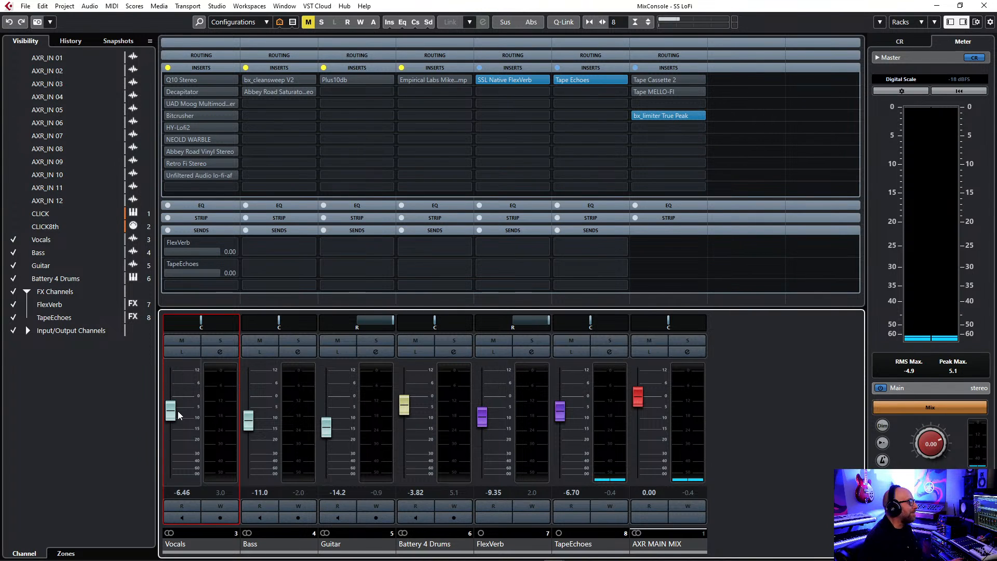
# Open Tape Cassette 2 on AXR MAIN MIX and activate it during playback, with the Vocals fader raised to -5.02.
pyautogui.click(647, 80)
pyautogui.moveTo(561, 177); pyautogui.dragTo(517, 146)
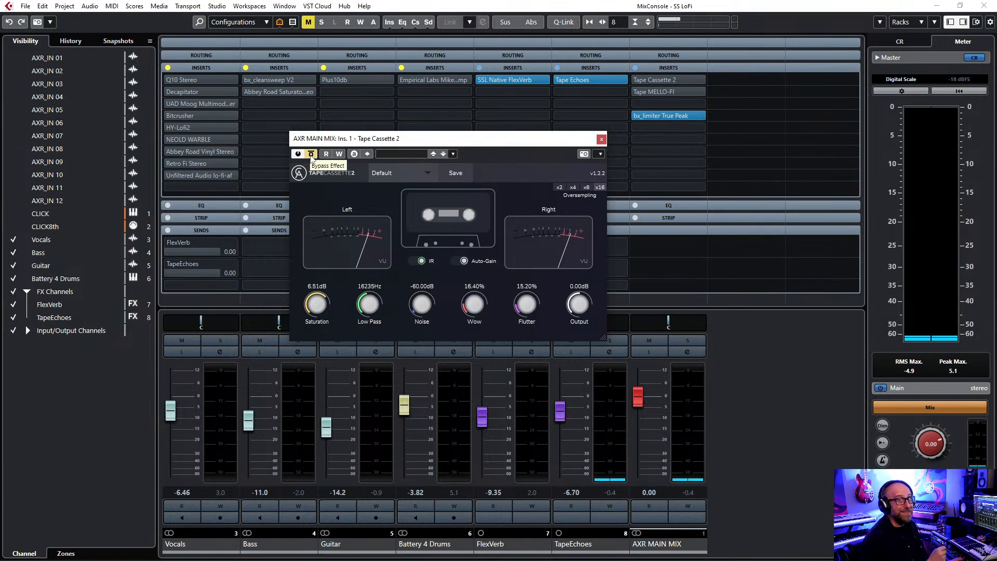
pyautogui.press('space')
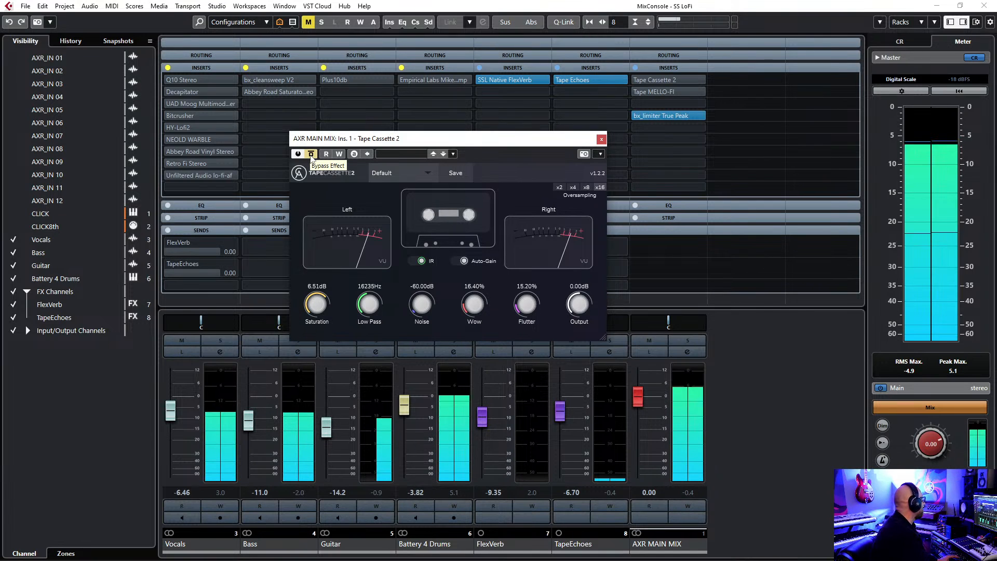
pyautogui.moveTo(172, 416); pyautogui.dragTo(173, 412)
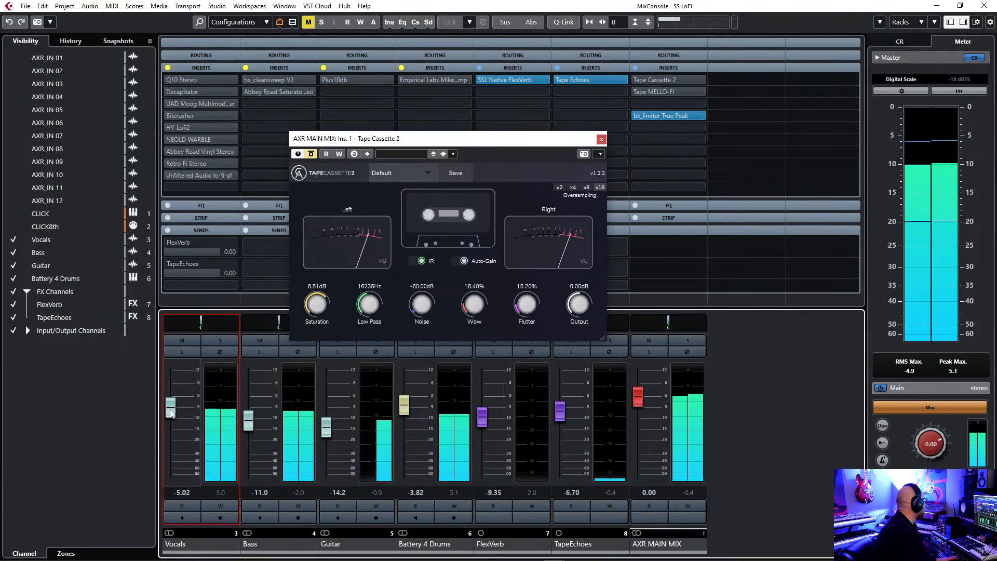
pyautogui.click(312, 155)
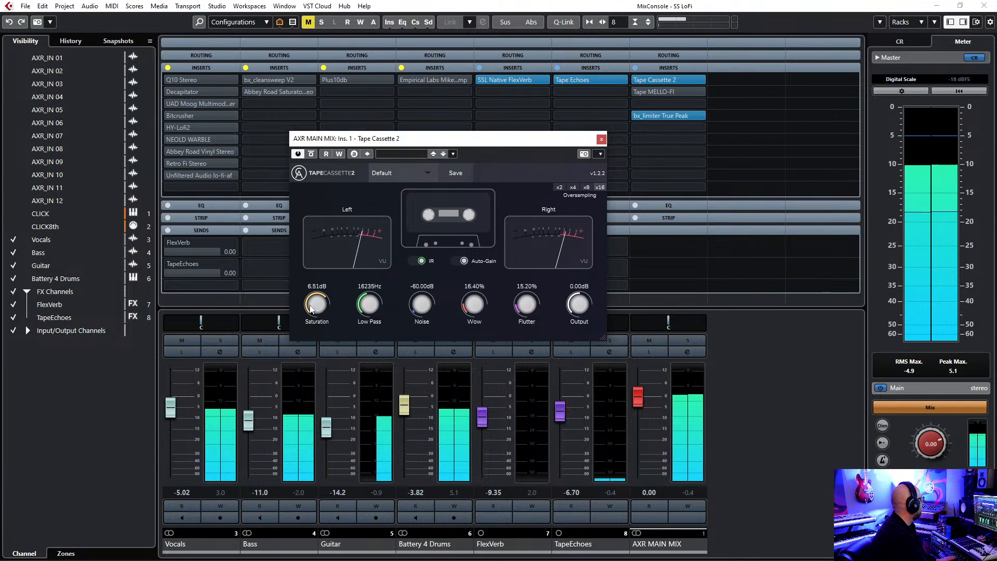
# Set Tape Cassette 2 to 7.45 dB saturation, 28.80% wow and 30.40% flutter.
pyautogui.moveTo(486, 138); pyautogui.dragTo(483, 108)
pyautogui.moveTo(316, 275); pyautogui.dragTo(315, 270)
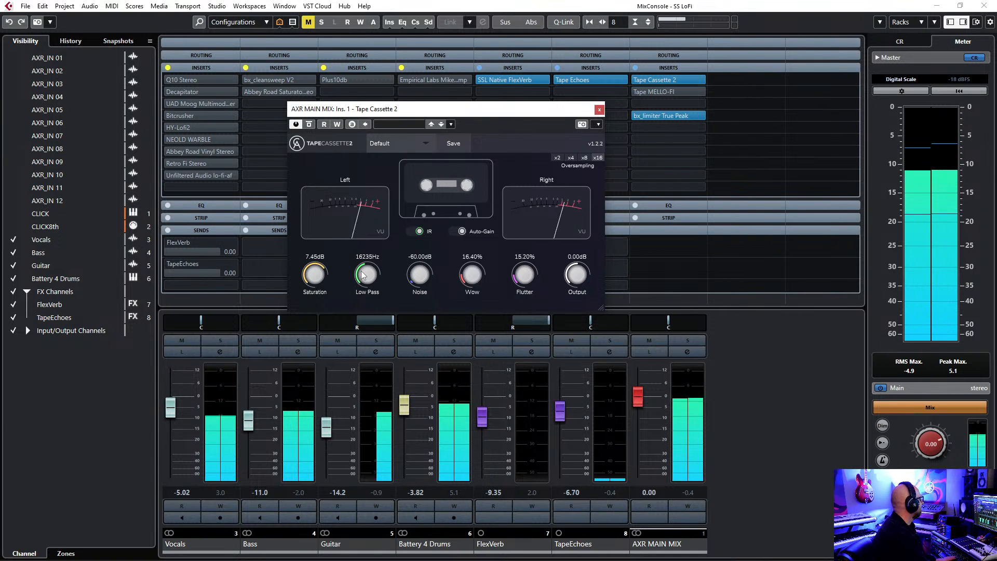
pyautogui.moveTo(467, 277); pyautogui.dragTo(475, 236)
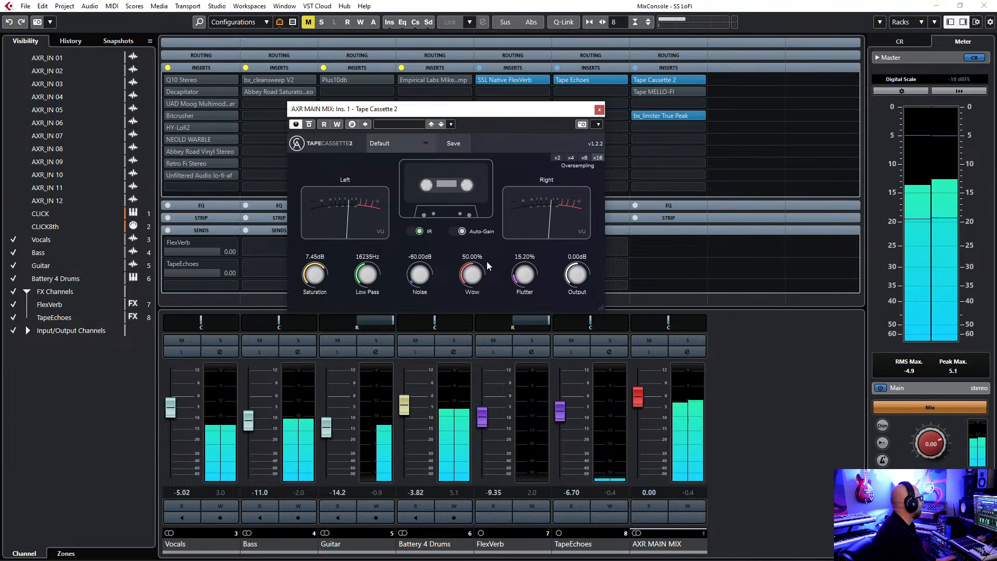
pyautogui.moveTo(522, 282); pyautogui.dragTo(528, 241)
pyautogui.moveTo(470, 274); pyautogui.dragTo(474, 296)
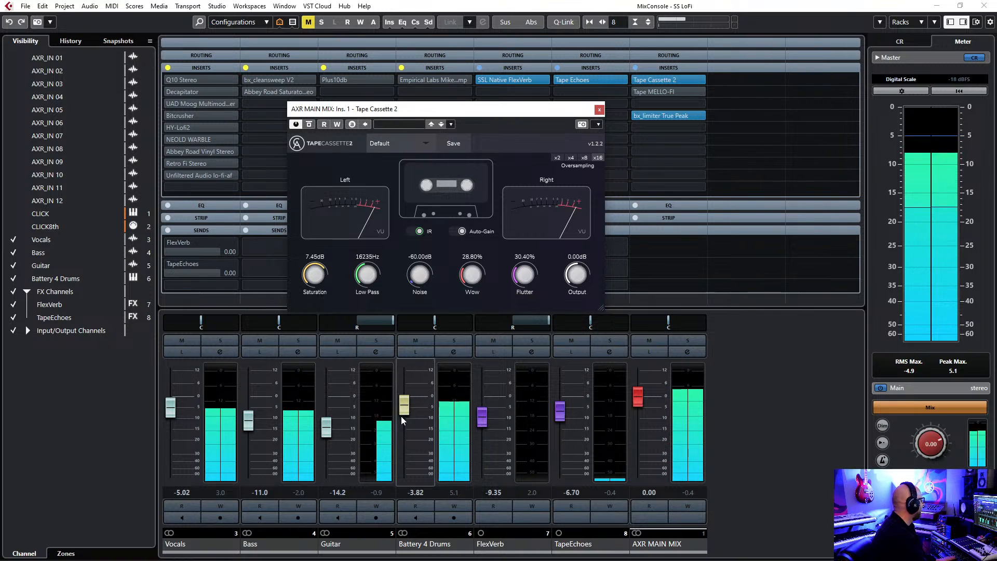
# Raise the Guitar fader to -11.7 and solo the Guitar channel.
pyautogui.moveTo(330, 434); pyautogui.dragTo(330, 428)
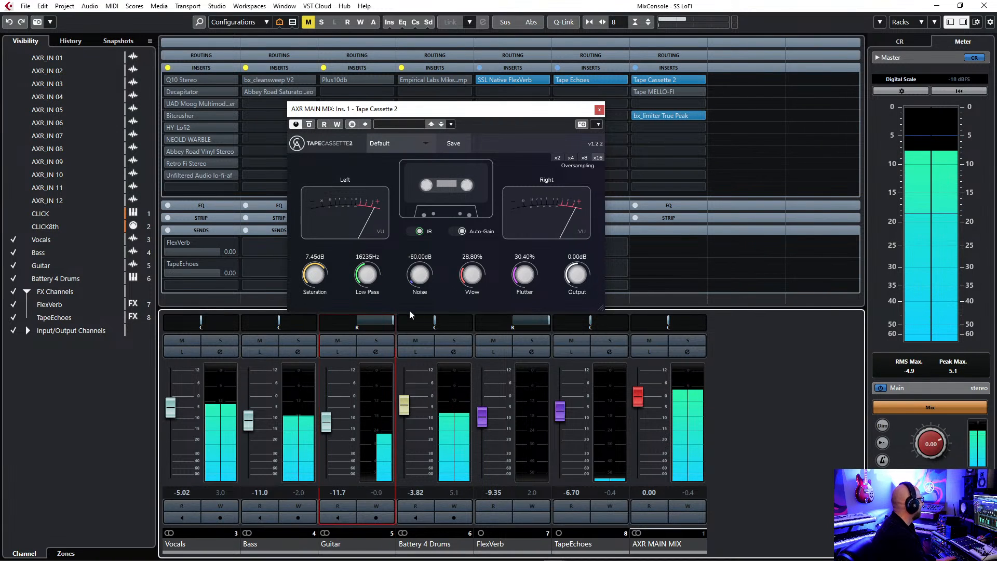
pyautogui.moveTo(445, 108); pyautogui.dragTo(591, 43)
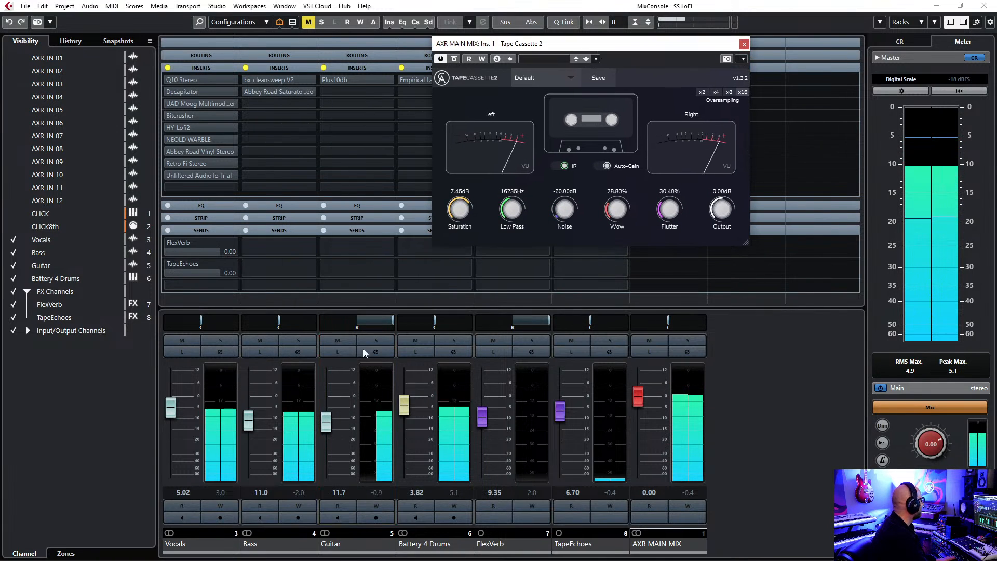
pyautogui.click(376, 340)
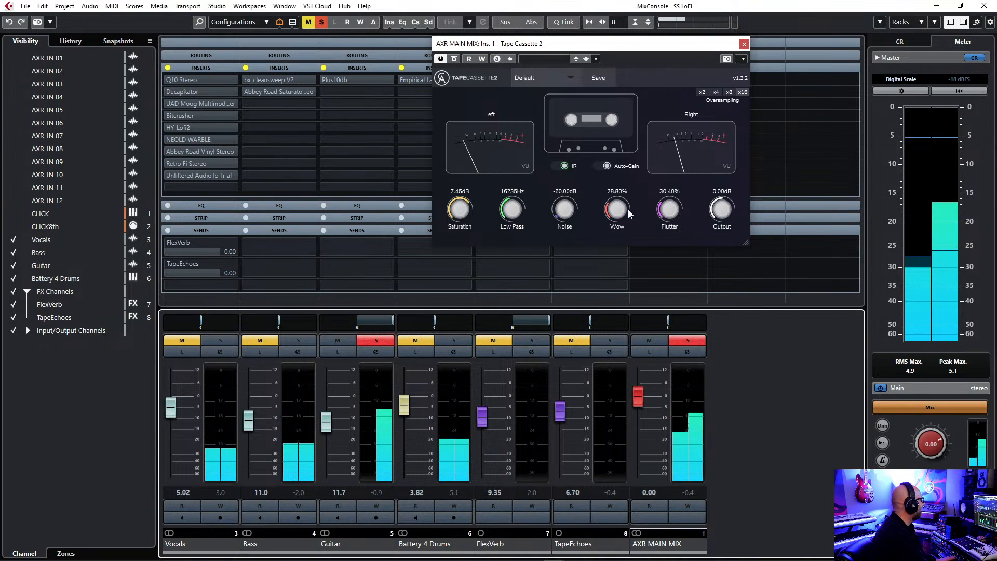
# Reduce Tape Cassette 2 to 20.40% wow and 23.20% flutter, and activate the Guitar's Plus10db insert.
pyautogui.moveTo(624, 210); pyautogui.dragTo(669, 226)
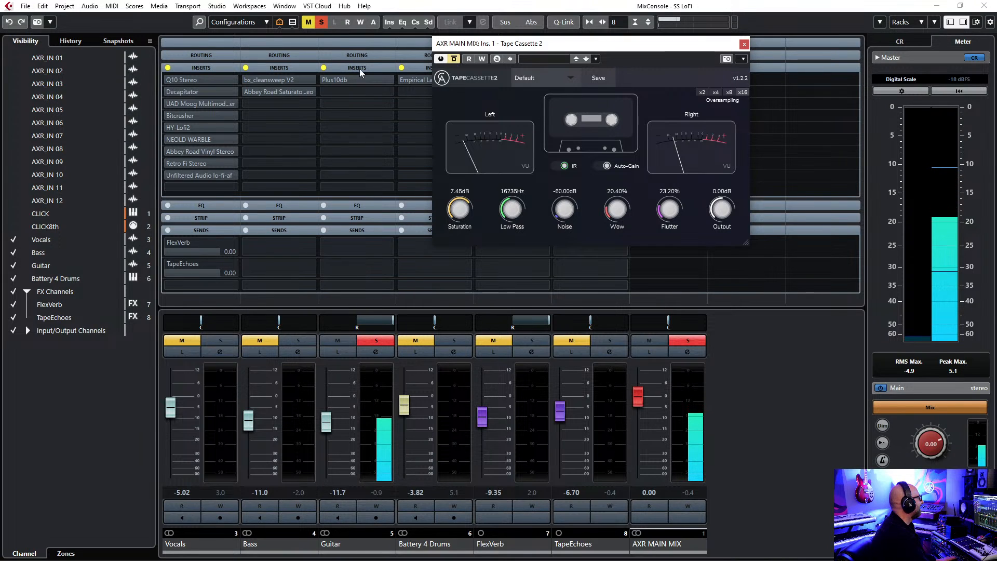
pyautogui.click(326, 79)
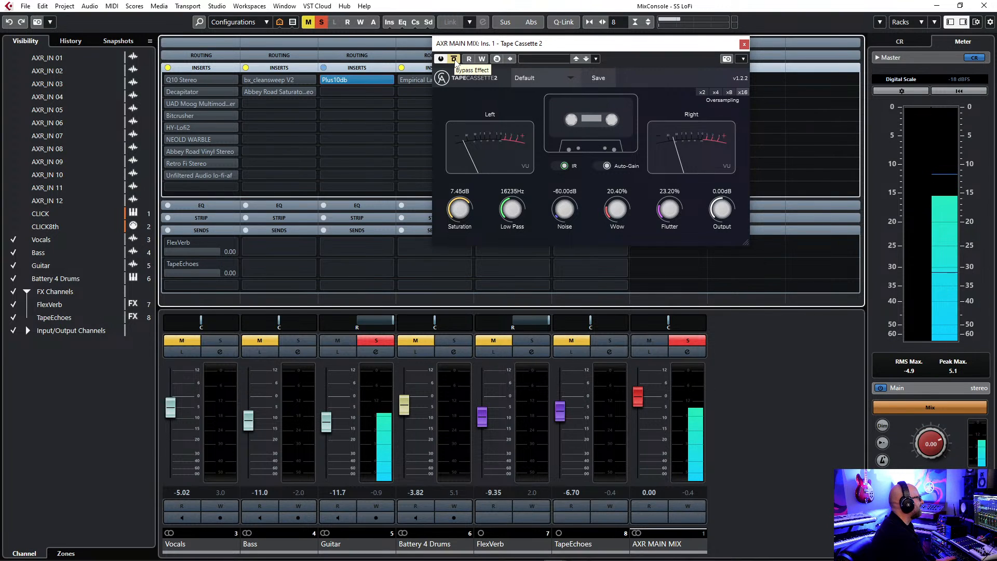
# Compare the soloed Guitar with and without Tape Cassette 2, leave the effect bypassed and close its window.
pyautogui.click(454, 60)
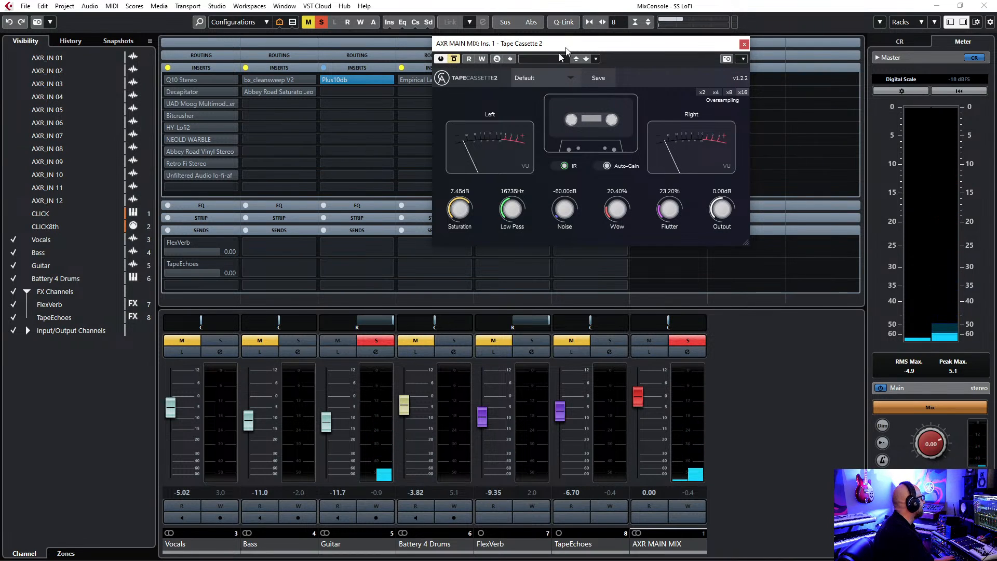
pyautogui.moveTo(568, 47); pyautogui.dragTo(465, 134)
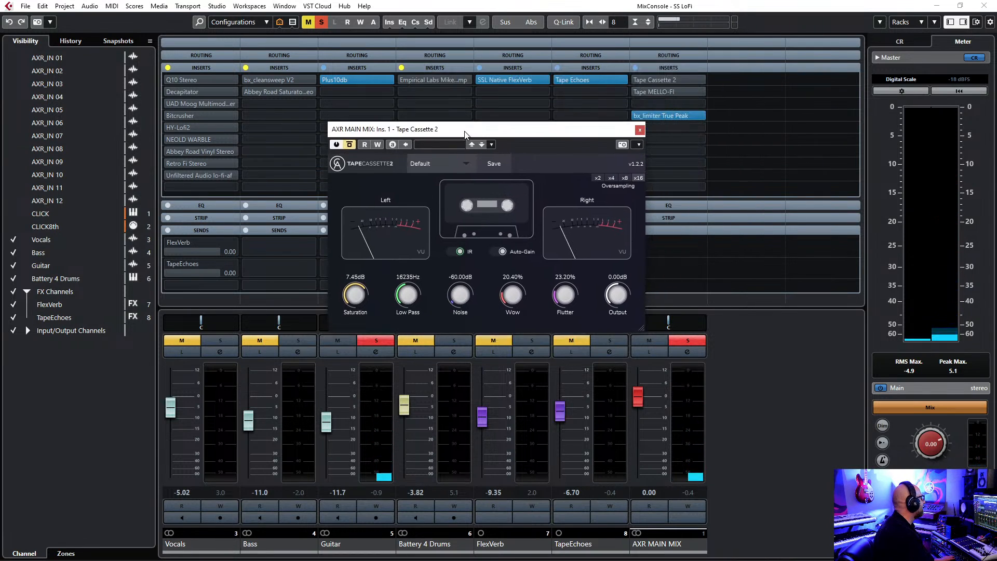
pyautogui.click(641, 130)
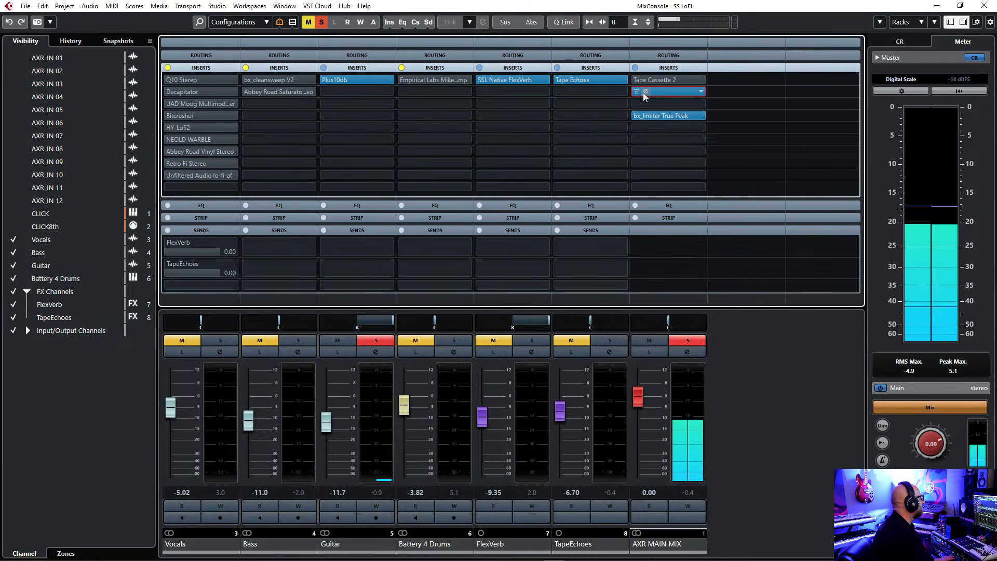
# Open Tape MELLO-FI on the AXR MAIN MIX channel and play the full mix with the Guitar unsoloed.
pyautogui.click(644, 91)
pyautogui.moveTo(574, 187); pyautogui.dragTo(606, 116)
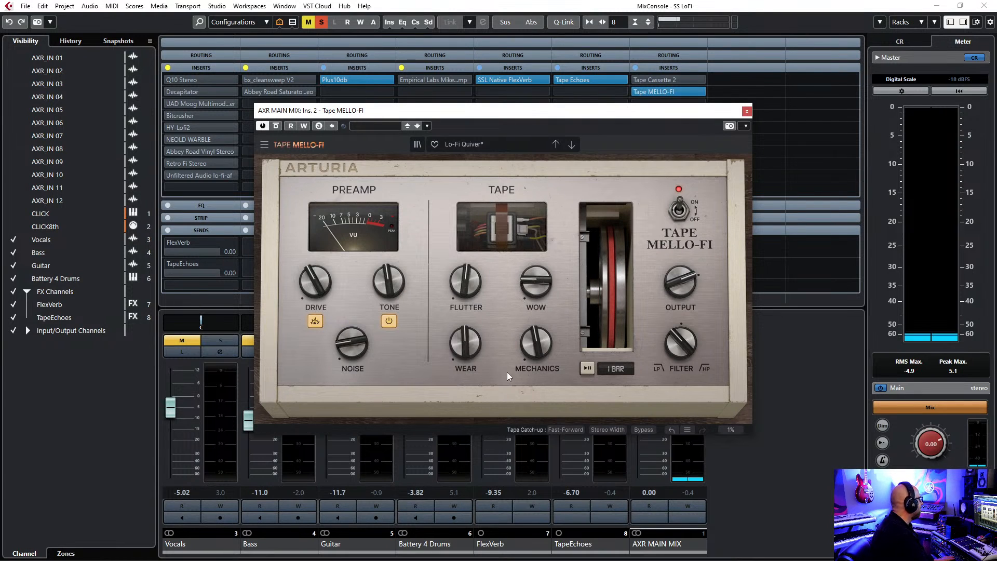
pyautogui.moveTo(471, 340)
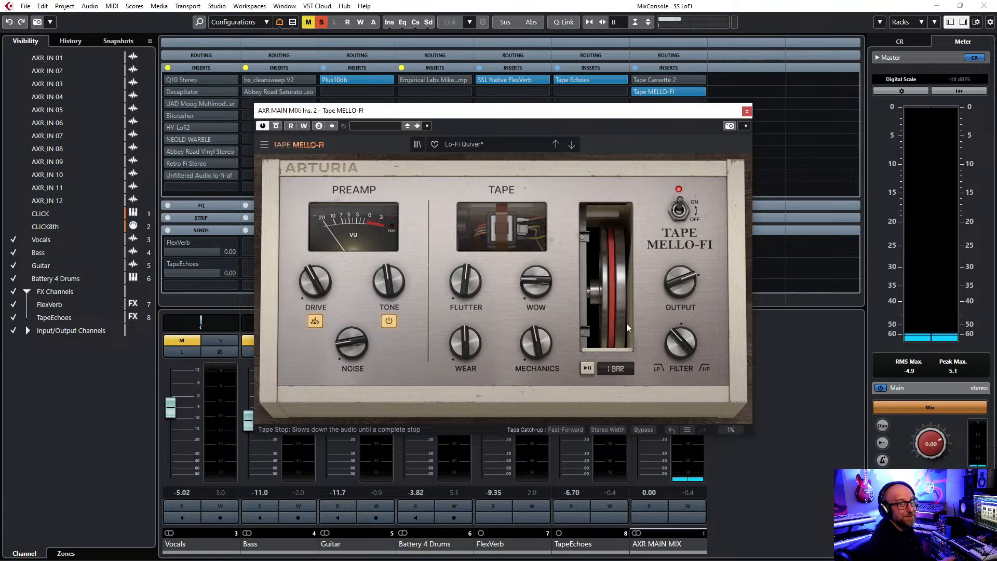
pyautogui.click(774, 236)
pyautogui.press('space')
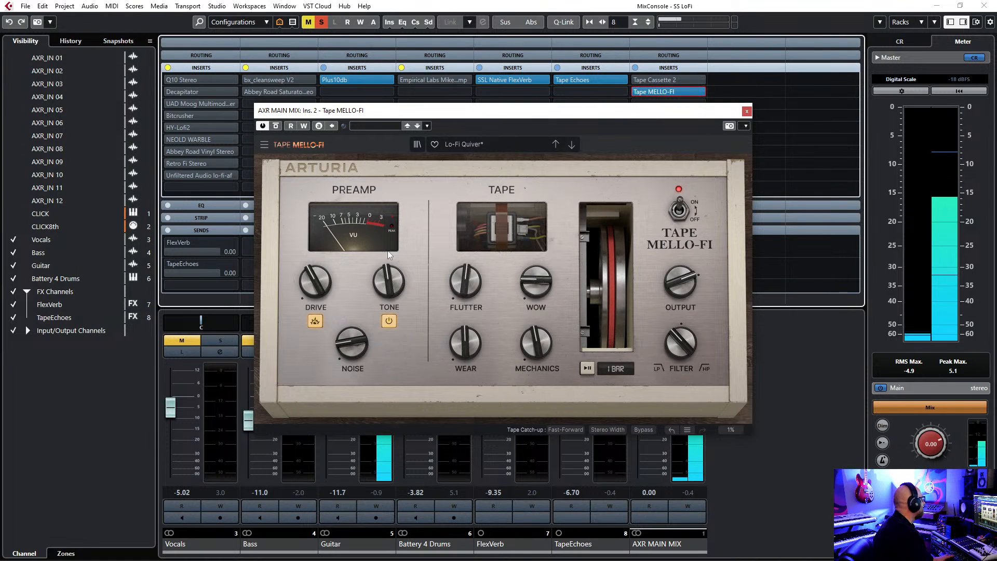
pyautogui.moveTo(320, 110); pyautogui.dragTo(529, 47)
pyautogui.click(376, 340)
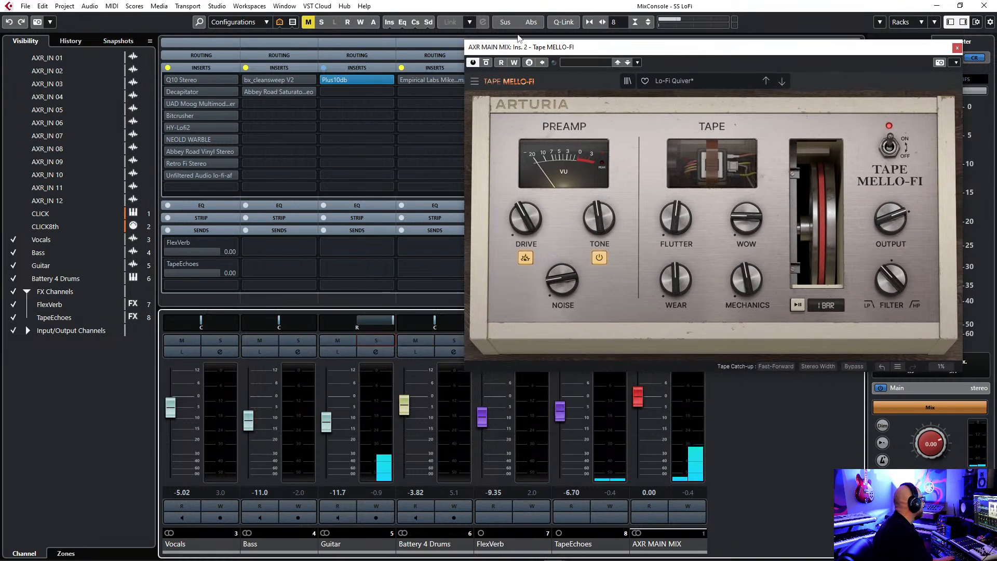
# Raise the Vocals fader to -4.06 while Tape MELLO-FI is bypassed, and switch the effect back on.
pyautogui.click(486, 63)
pyautogui.moveTo(734, 51); pyautogui.dragTo(532, 119)
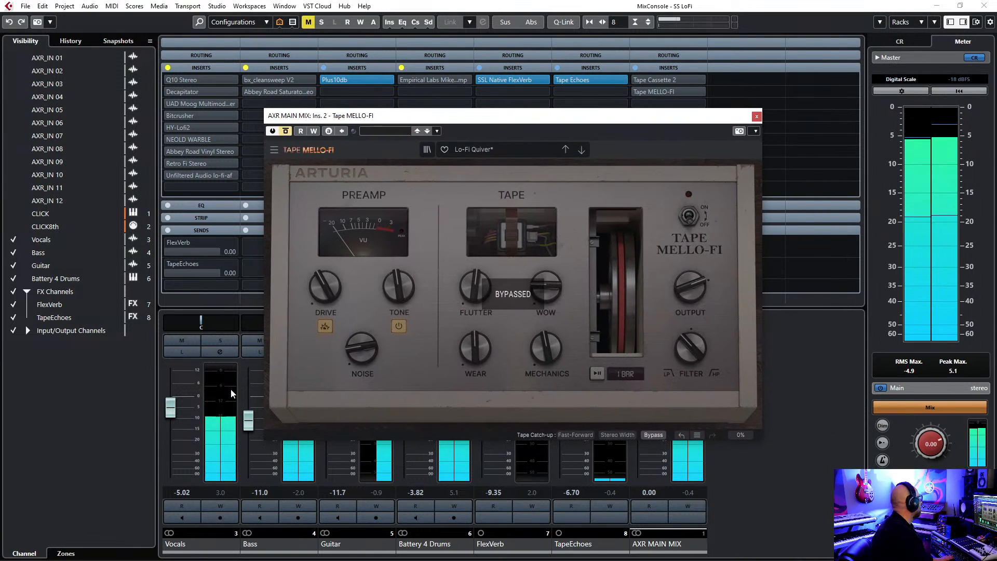
pyautogui.moveTo(170, 408); pyautogui.dragTo(171, 406)
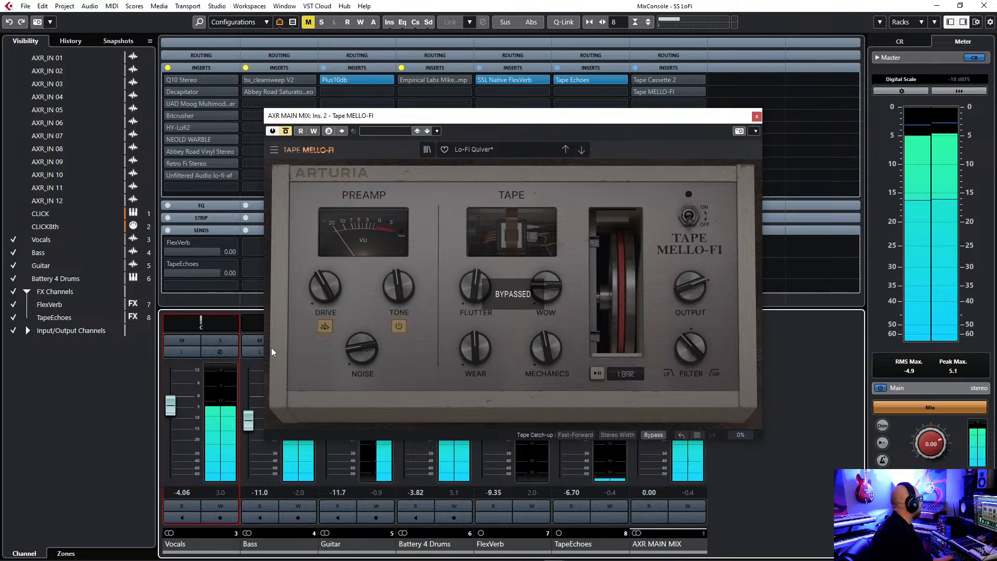
pyautogui.moveTo(631, 122); pyautogui.dragTo(617, 118)
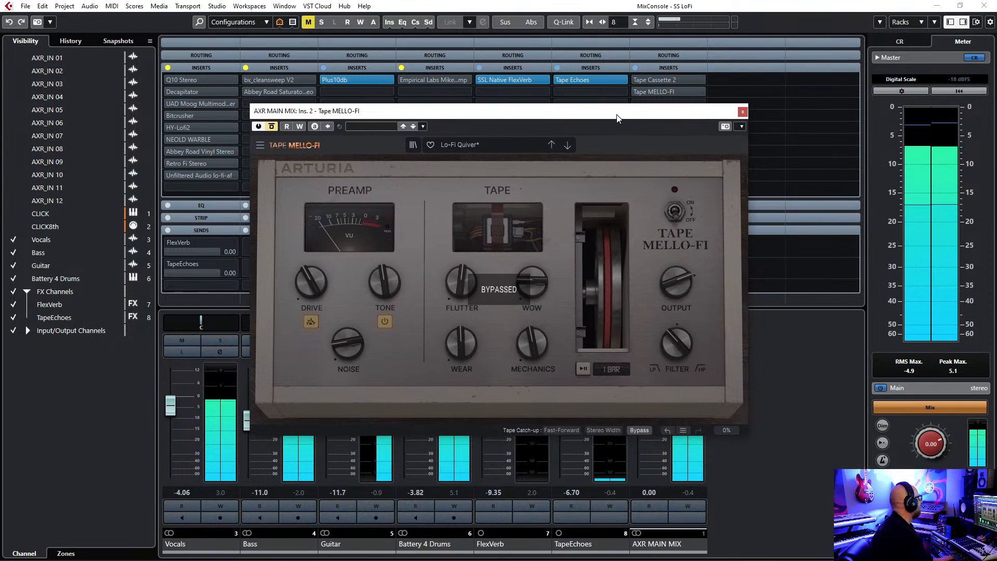
pyautogui.click(273, 127)
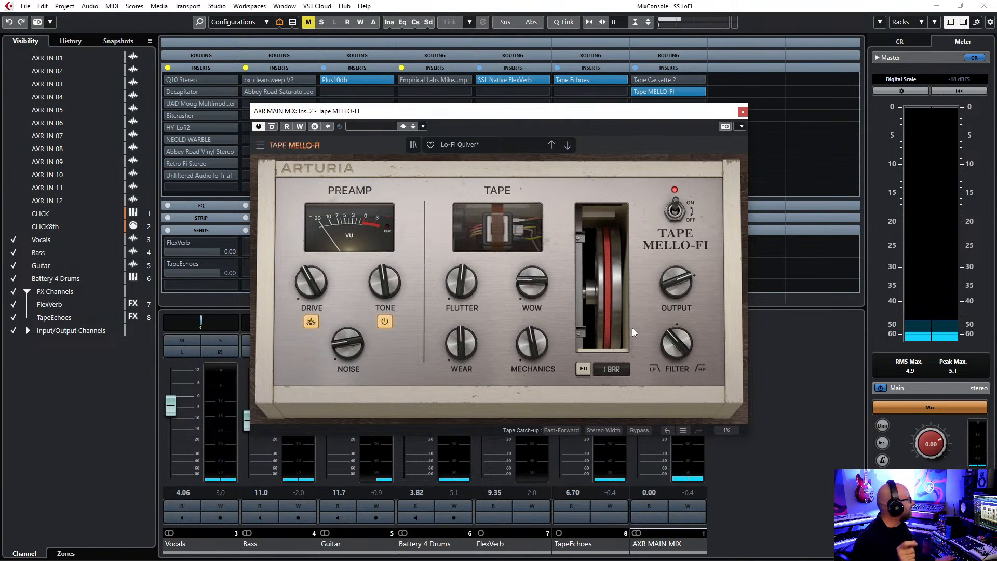
# Play the mix and audition Tape MELLO-FI's 1 BAR tape stop by engaging and releasing it.
pyautogui.press('space')
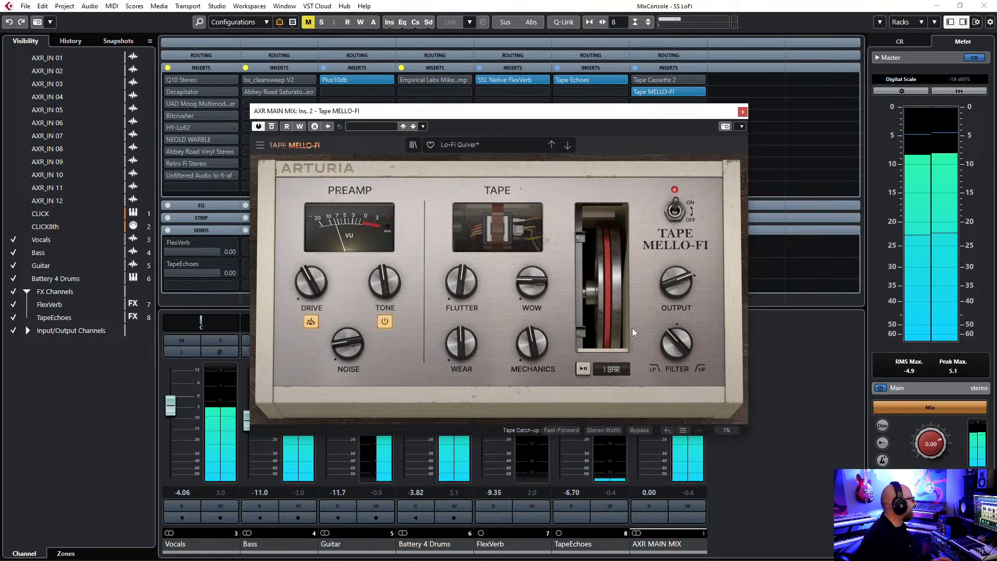
pyautogui.click(582, 369)
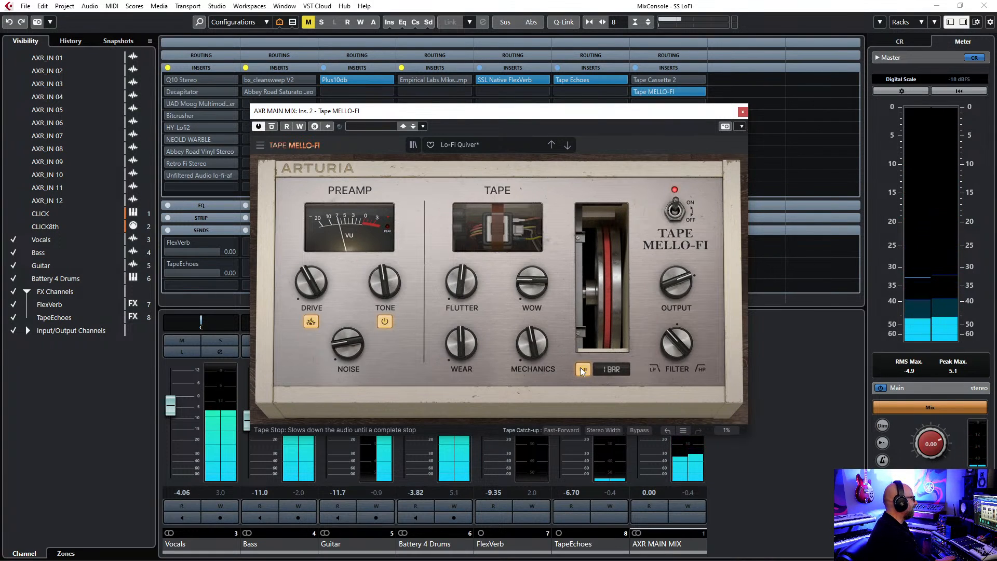
pyautogui.click(583, 370)
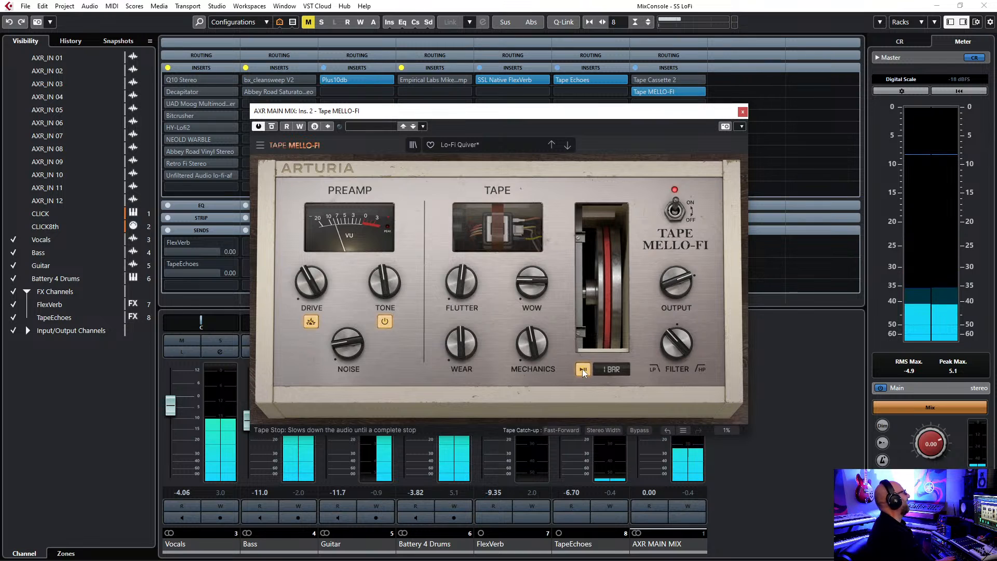
pyautogui.click(582, 369)
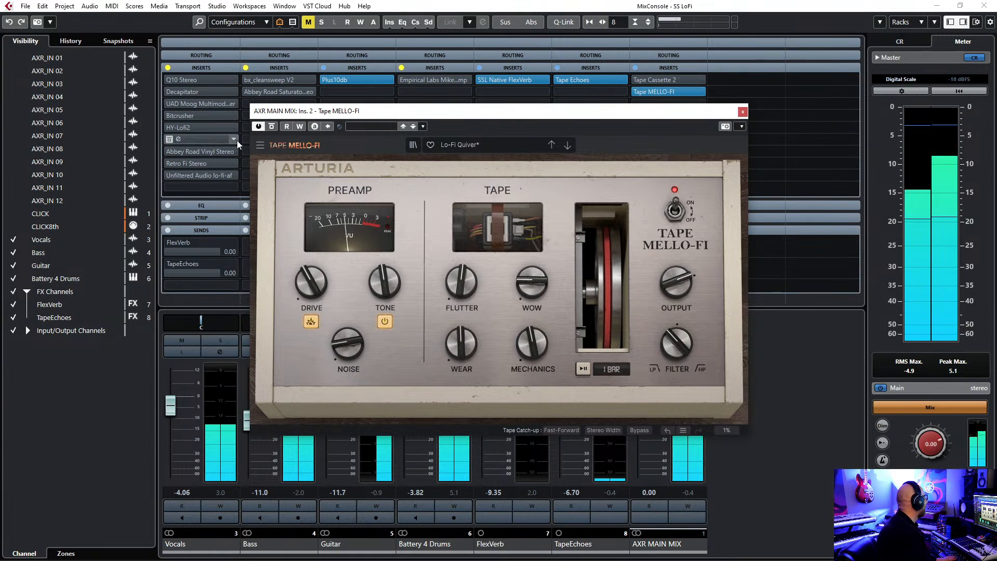
# Compare the playing mix with Tape MELLO-FI bypassed and active, and engage its 1 BAR tape stop.
pyautogui.click(271, 127)
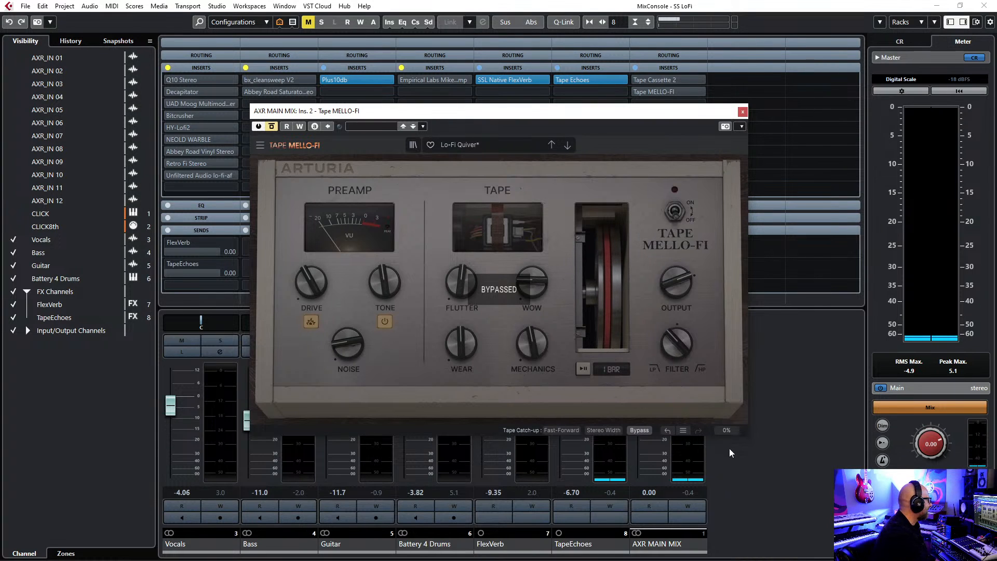
pyautogui.press('space')
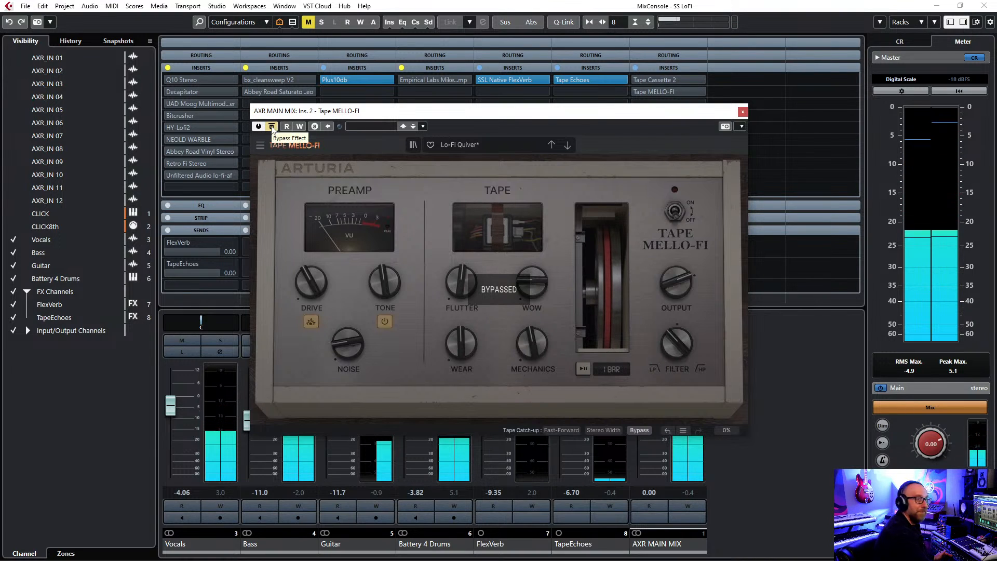
pyautogui.click(272, 127)
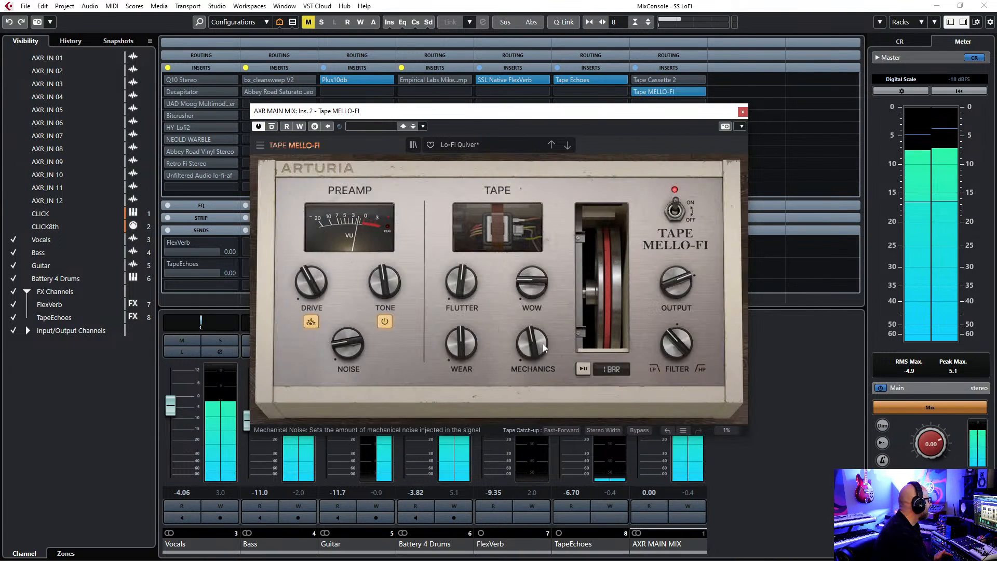
pyautogui.click(582, 373)
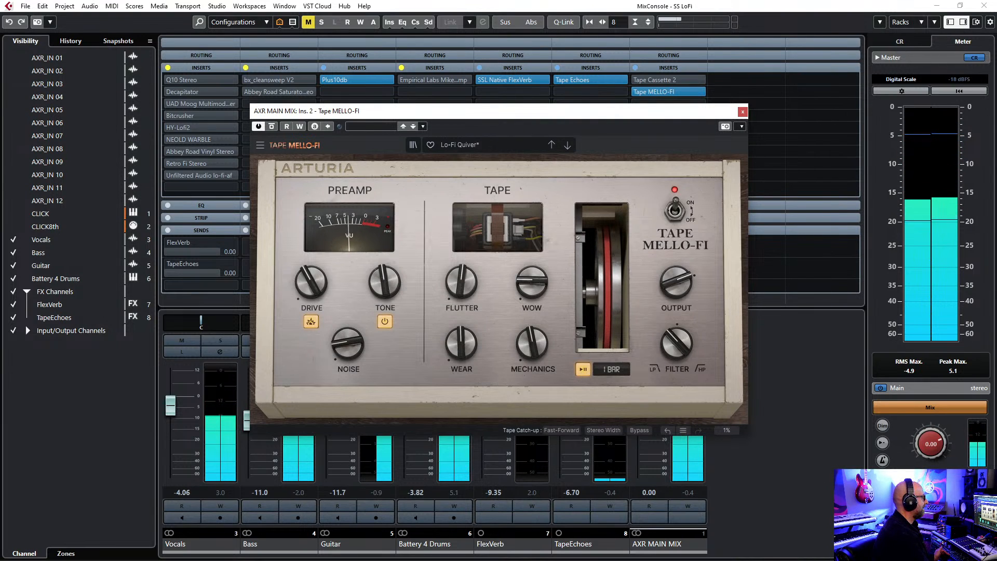